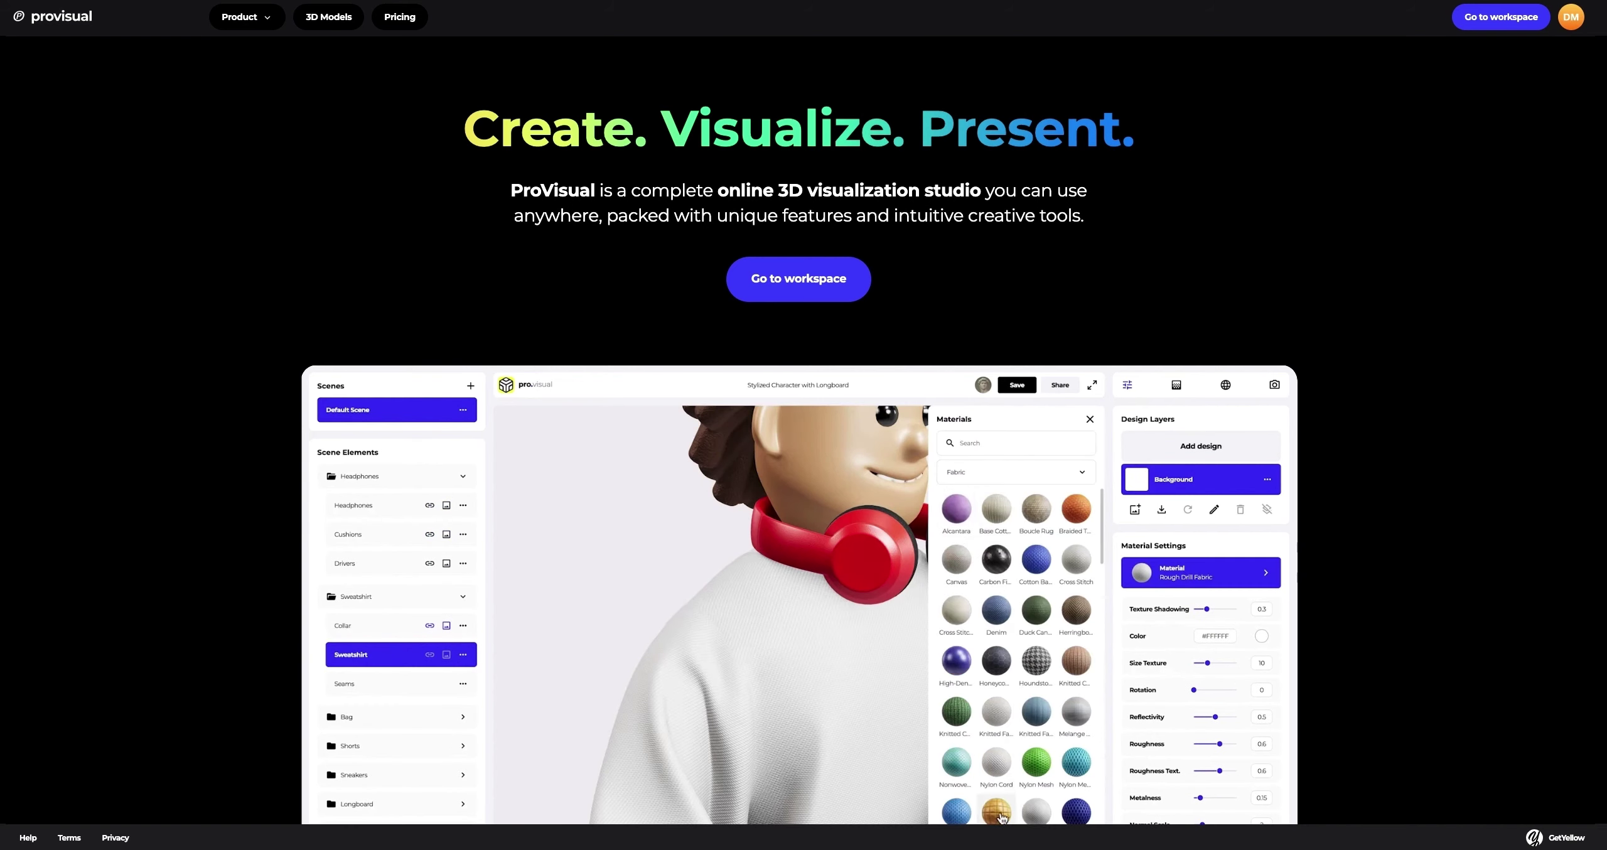
Open the 3D Models gallery from ProVisual's top navigation bar
{"action": "left_click", "coordinate": [328, 16]}
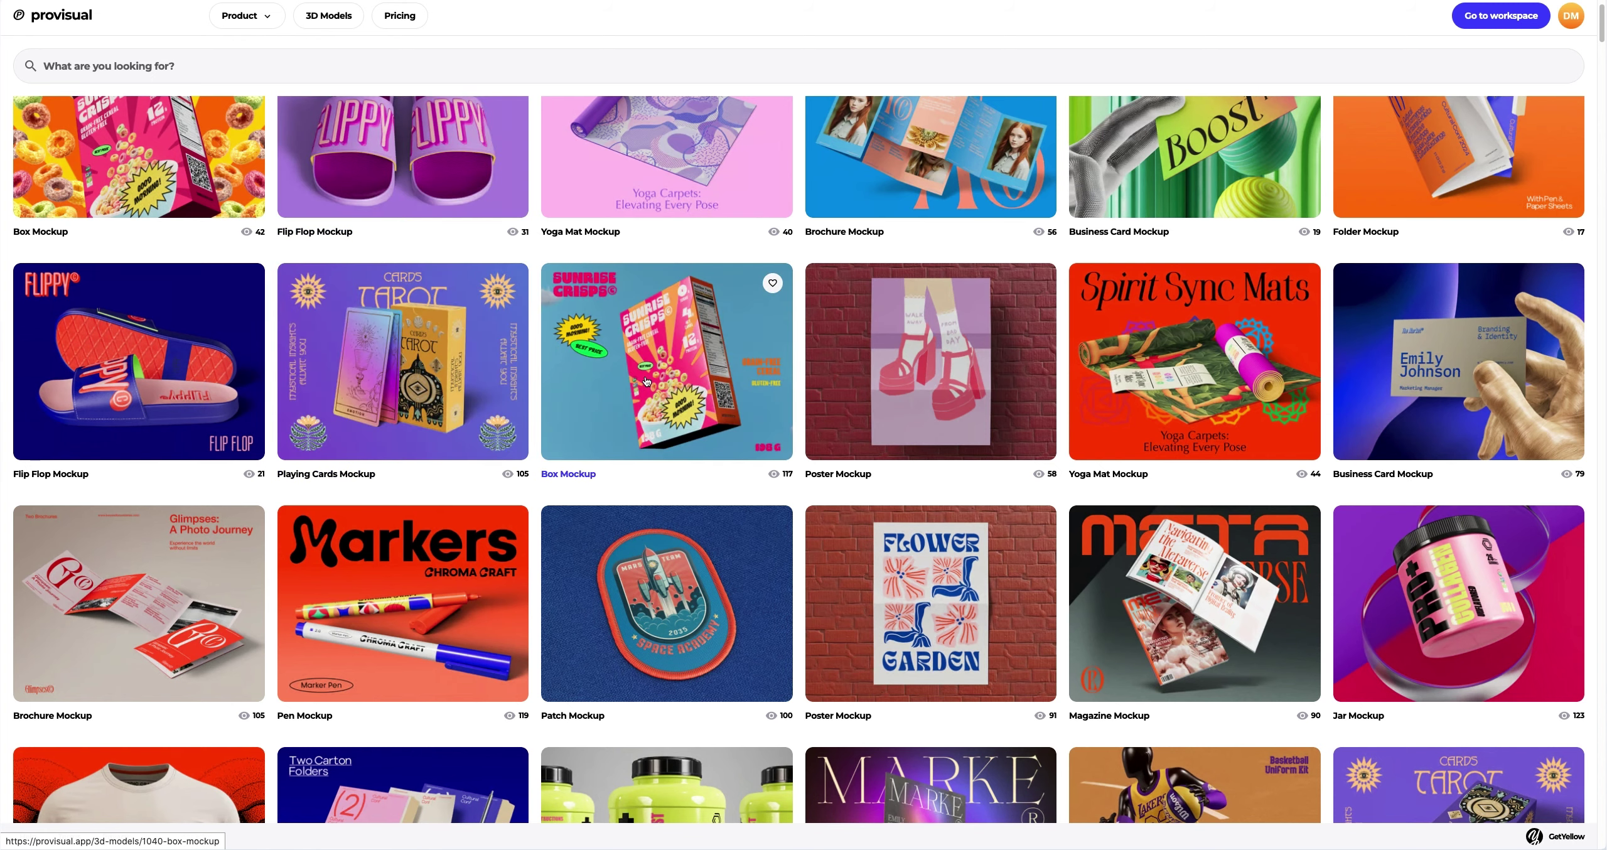
Scroll down the gallery and open the long-sleeve T Shirt Mockup details
{"action": "scroll", "coordinate": [647, 381], "scroll_direction": "down", "scroll_amount": 5}
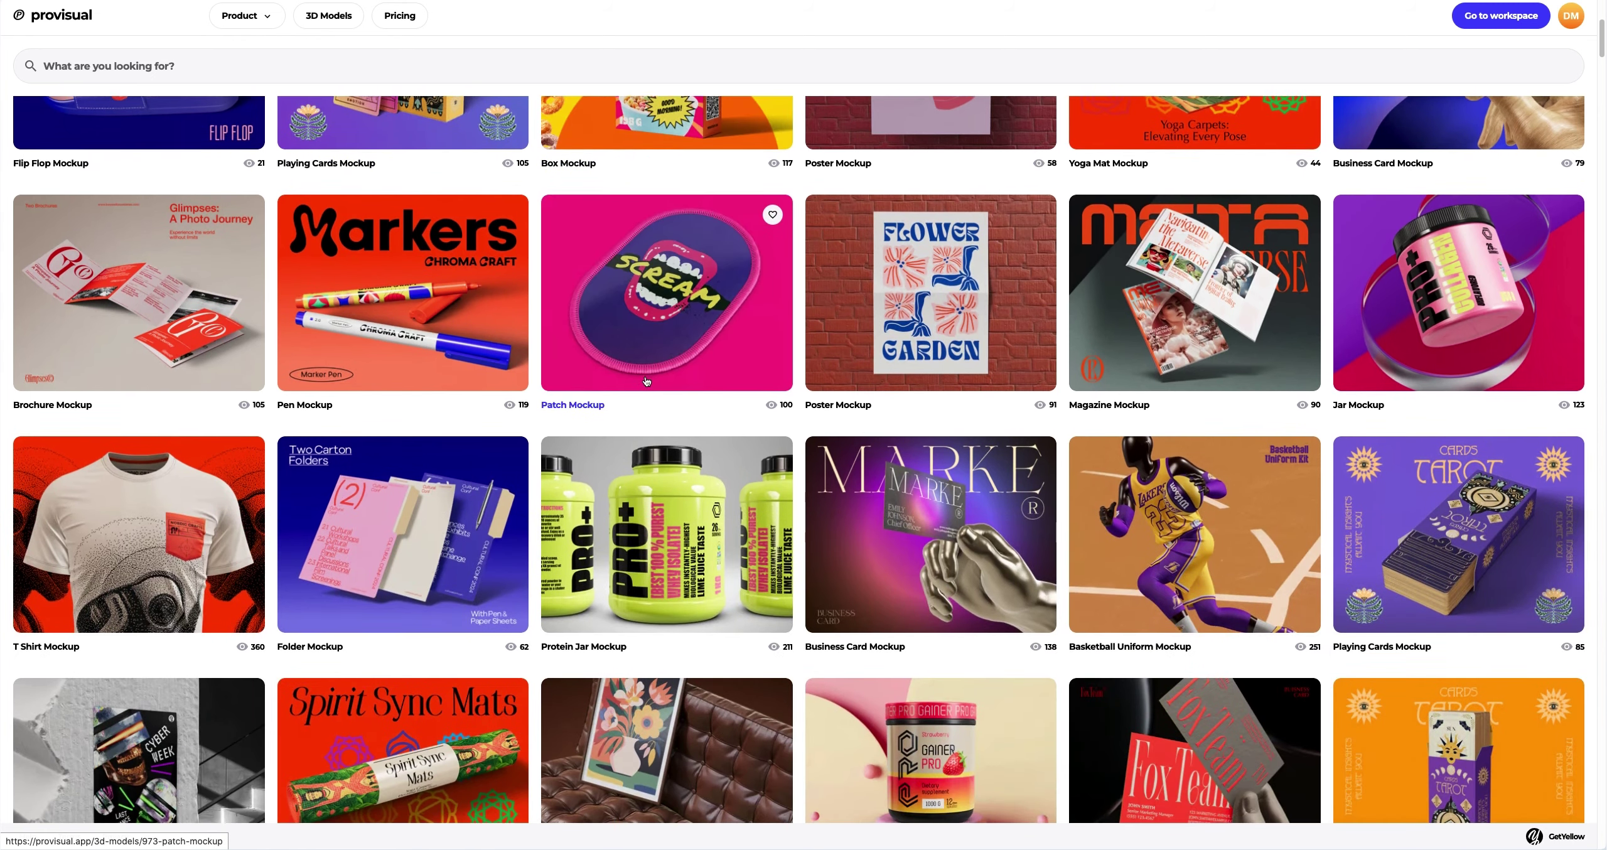
{"action": "scroll", "coordinate": [647, 381], "scroll_direction": "down", "scroll_amount": 8}
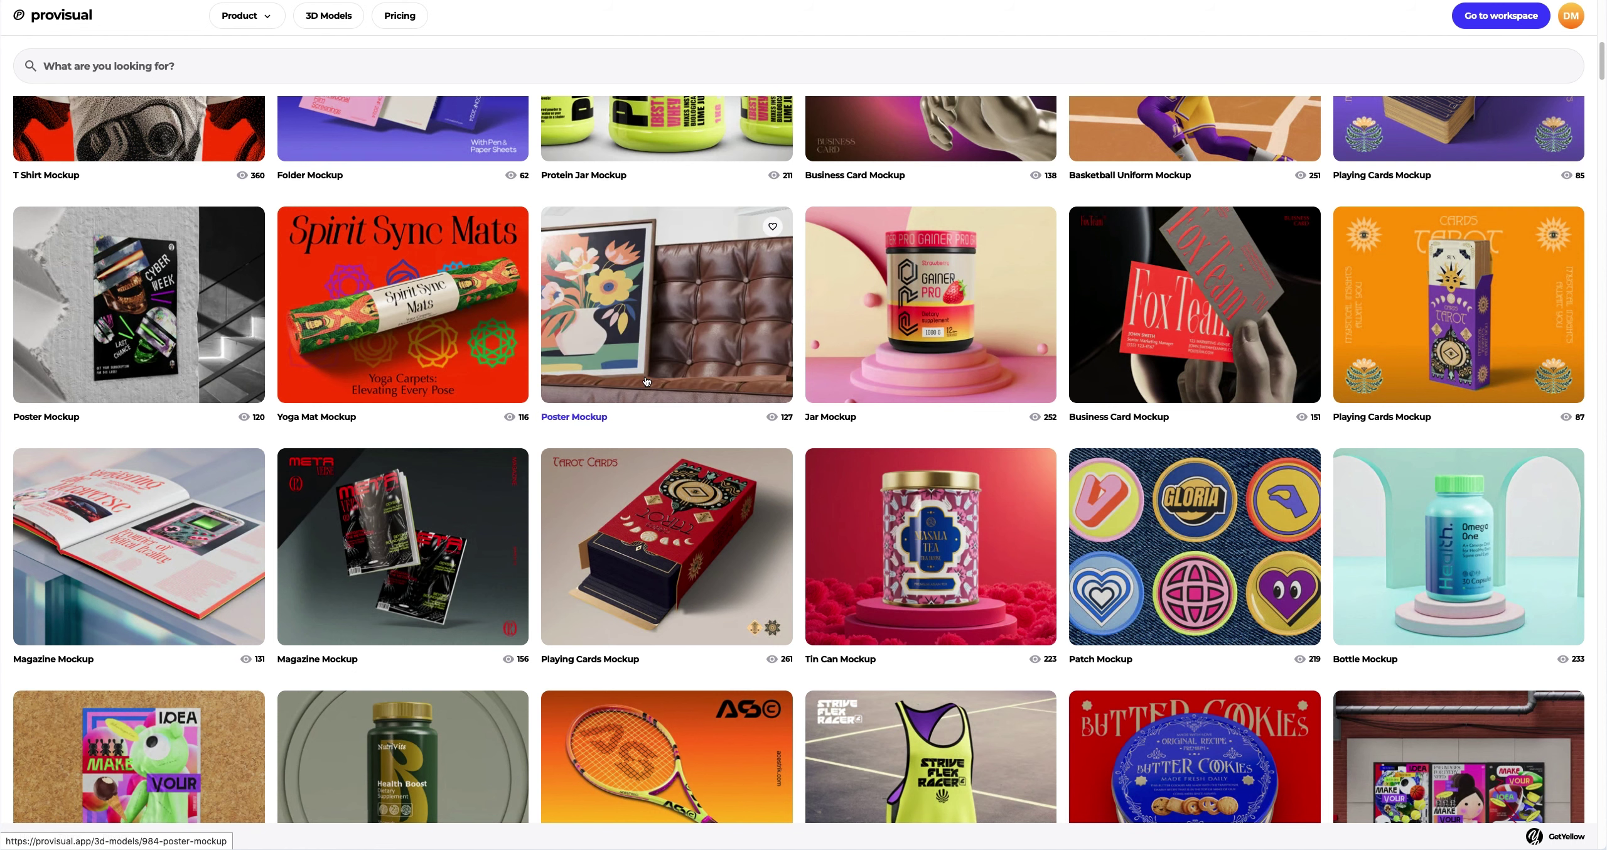
{"action": "scroll", "coordinate": [647, 382], "scroll_direction": "down", "scroll_amount": 4}
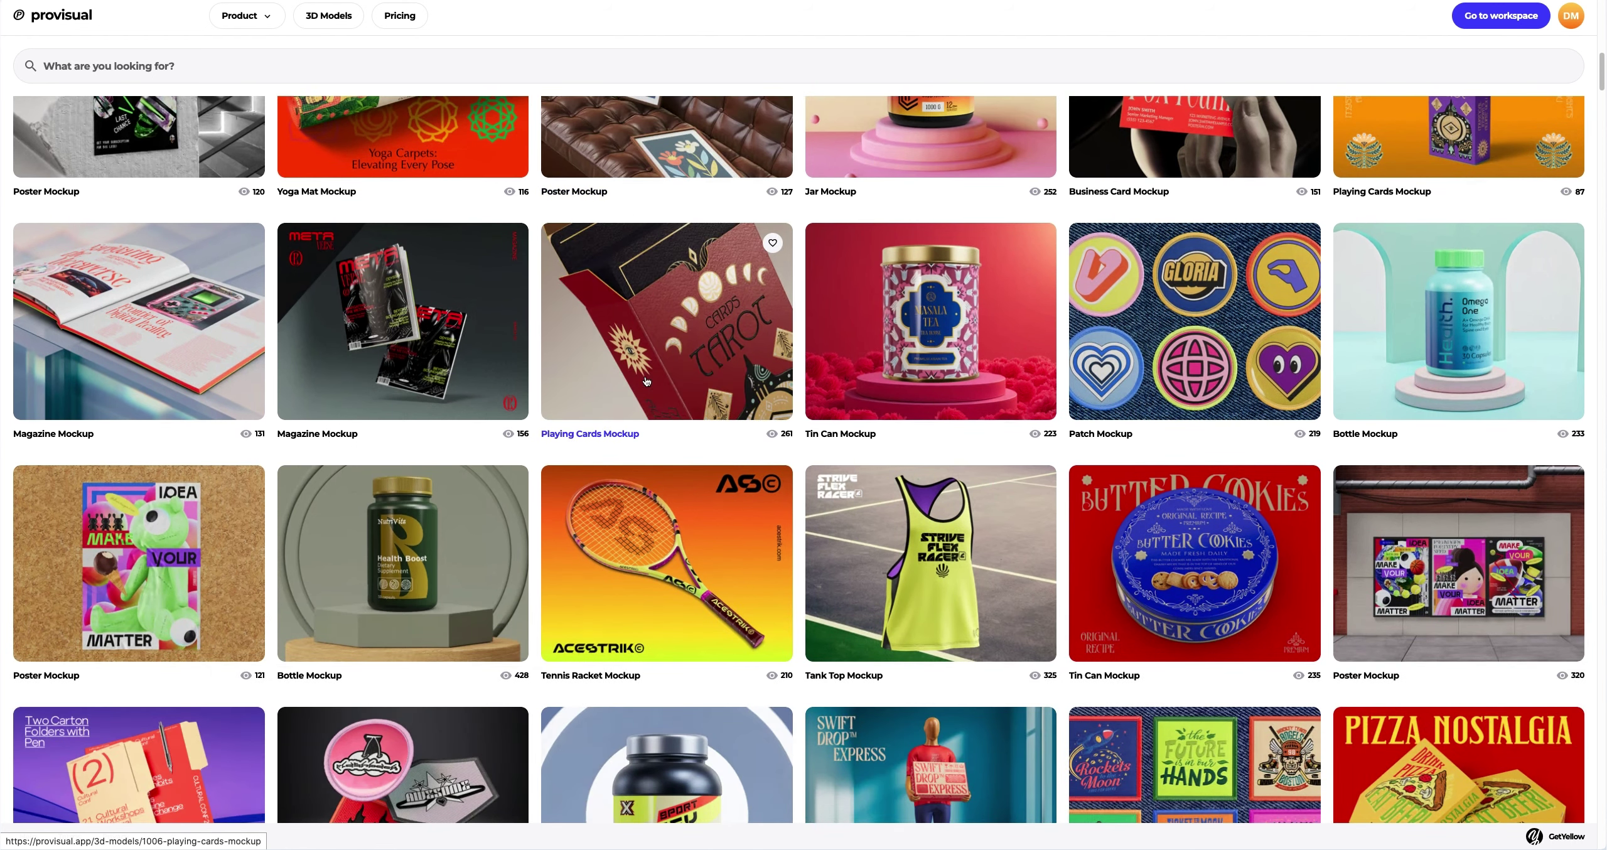
{"action": "scroll", "coordinate": [646, 381], "scroll_direction": "down", "scroll_amount": 5}
{"action": "scroll", "coordinate": [645, 380], "scroll_direction": "down", "scroll_amount": 2}
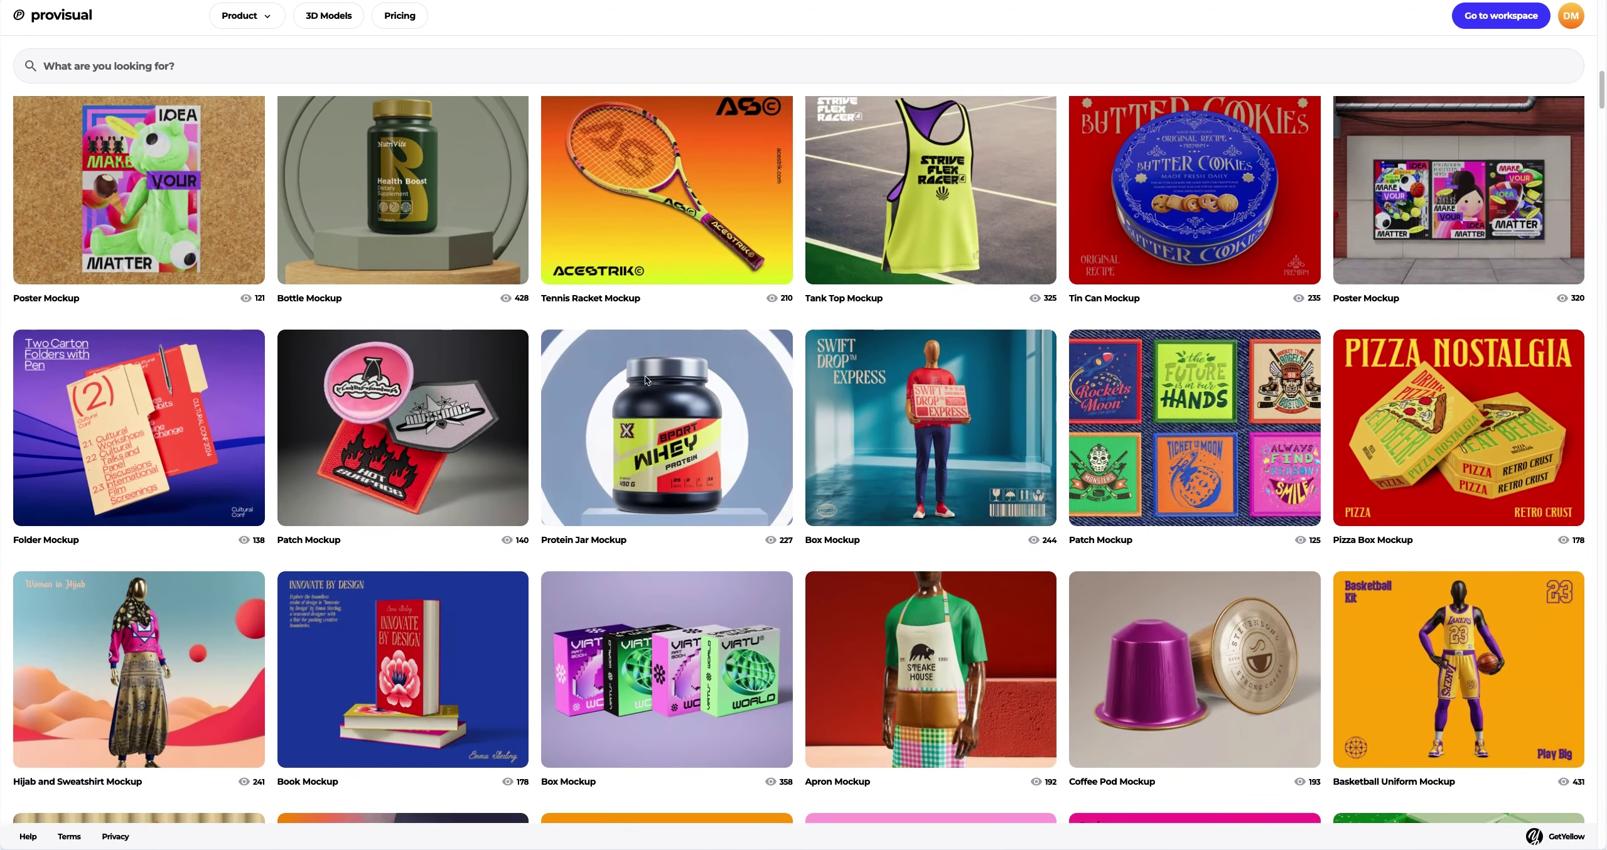
{"action": "scroll", "coordinate": [645, 377], "scroll_direction": "down", "scroll_amount": 2}
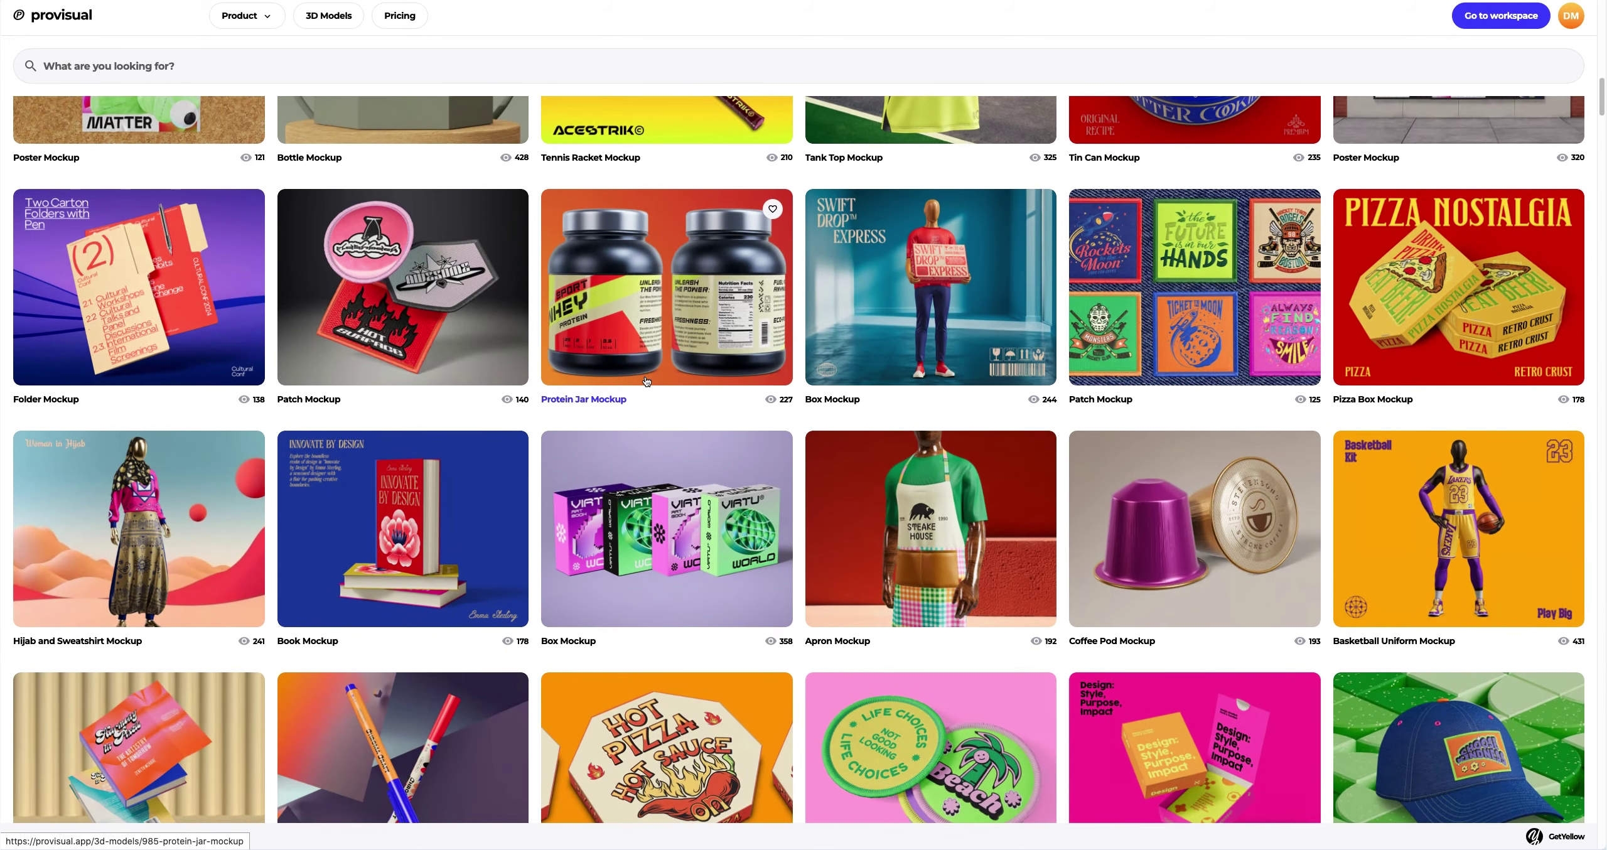
{"action": "scroll", "coordinate": [647, 381], "scroll_direction": "down", "scroll_amount": 2}
{"action": "scroll", "coordinate": [646, 381], "scroll_direction": "down", "scroll_amount": 2}
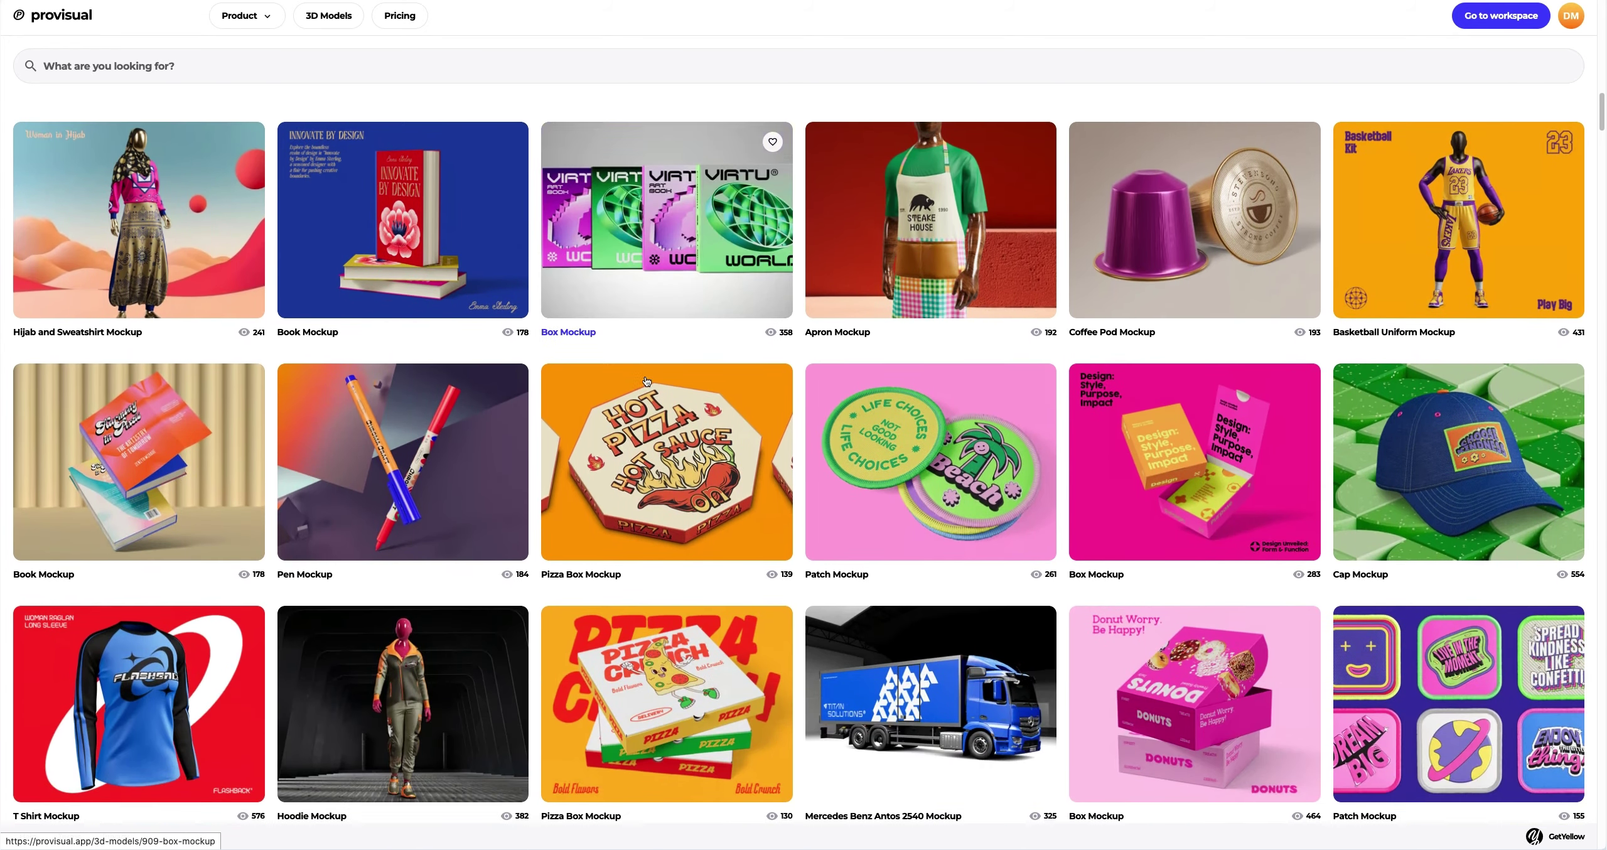
{"action": "scroll", "coordinate": [646, 381], "scroll_direction": "down", "scroll_amount": 3}
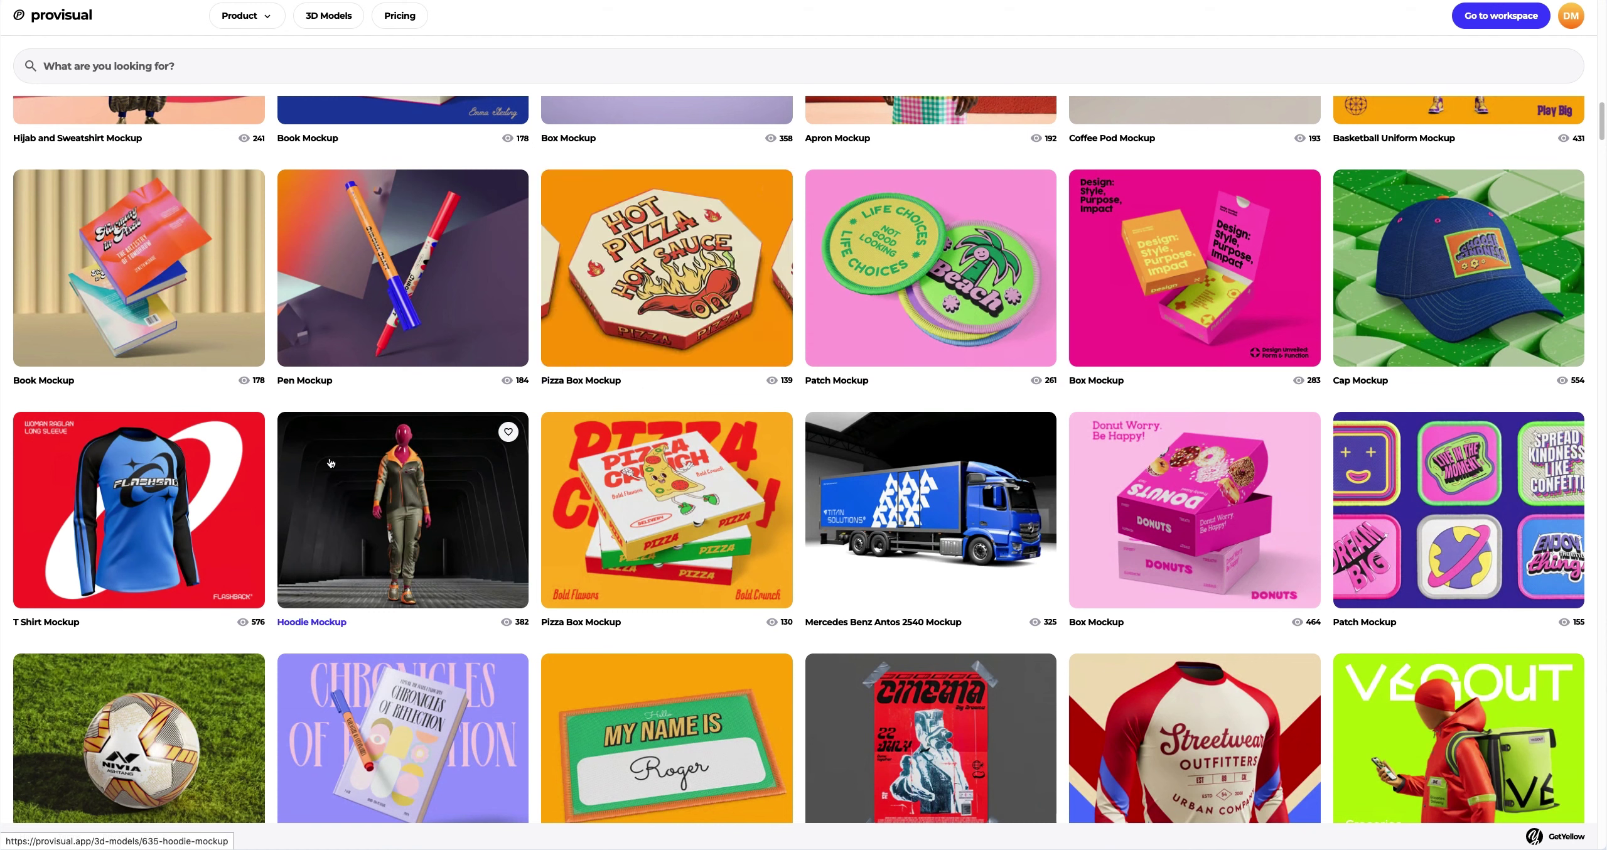
{"action": "left_click", "coordinate": [137, 486]}
Preview the shirt's sample images, including blue and red views, then create a project
{"action": "left_click", "coordinate": [666, 561]}
{"action": "left_click", "coordinate": [736, 562]}
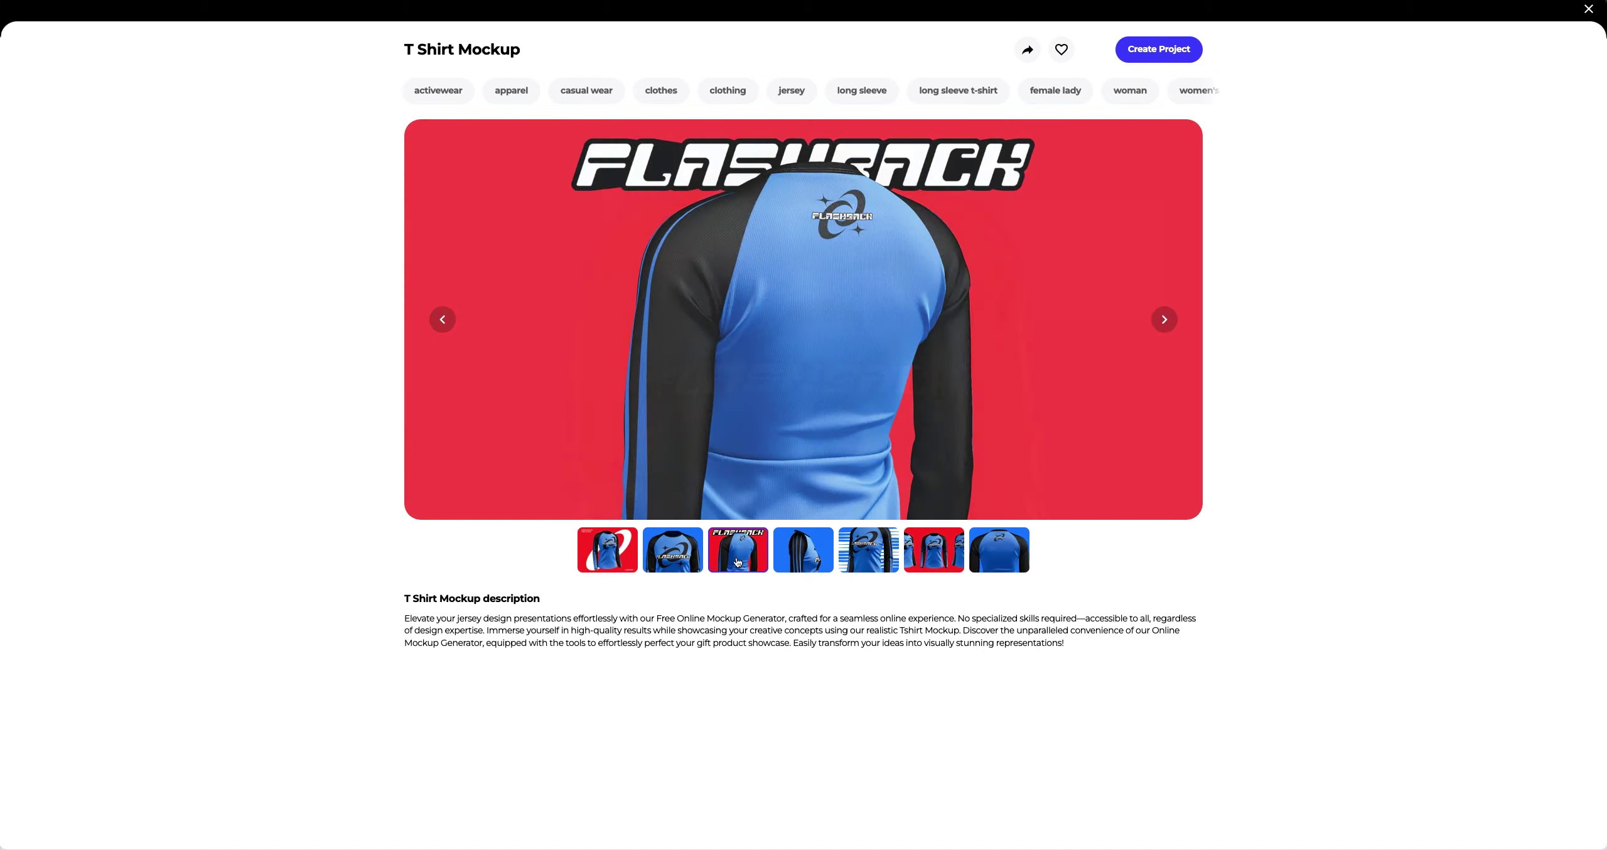
{"action": "left_click", "coordinate": [813, 561]}
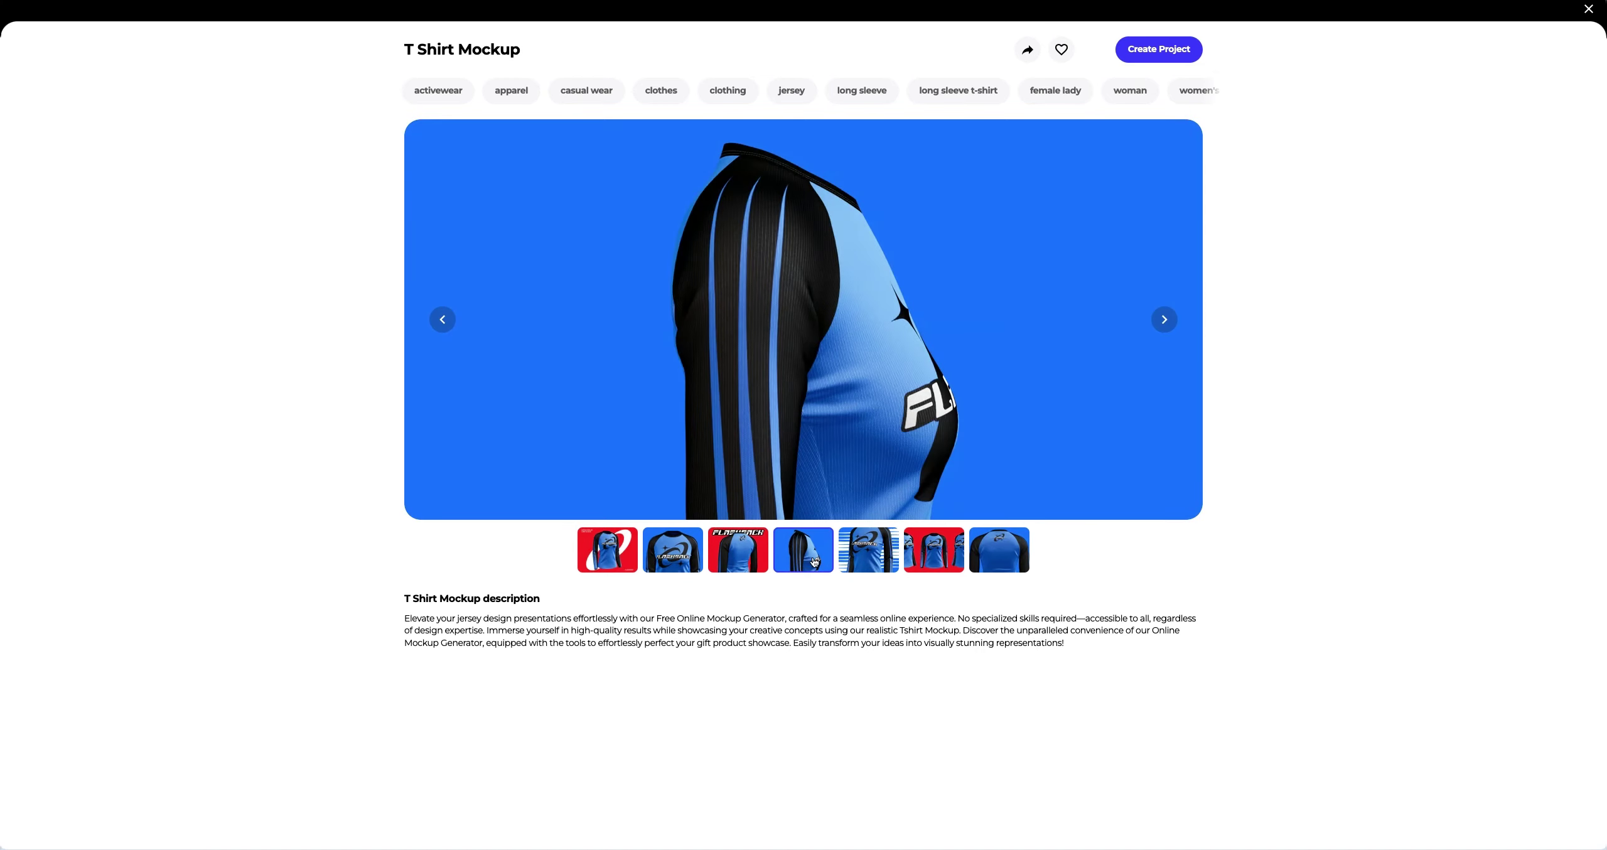
{"action": "left_click", "coordinate": [859, 562]}
{"action": "left_click", "coordinate": [914, 560]}
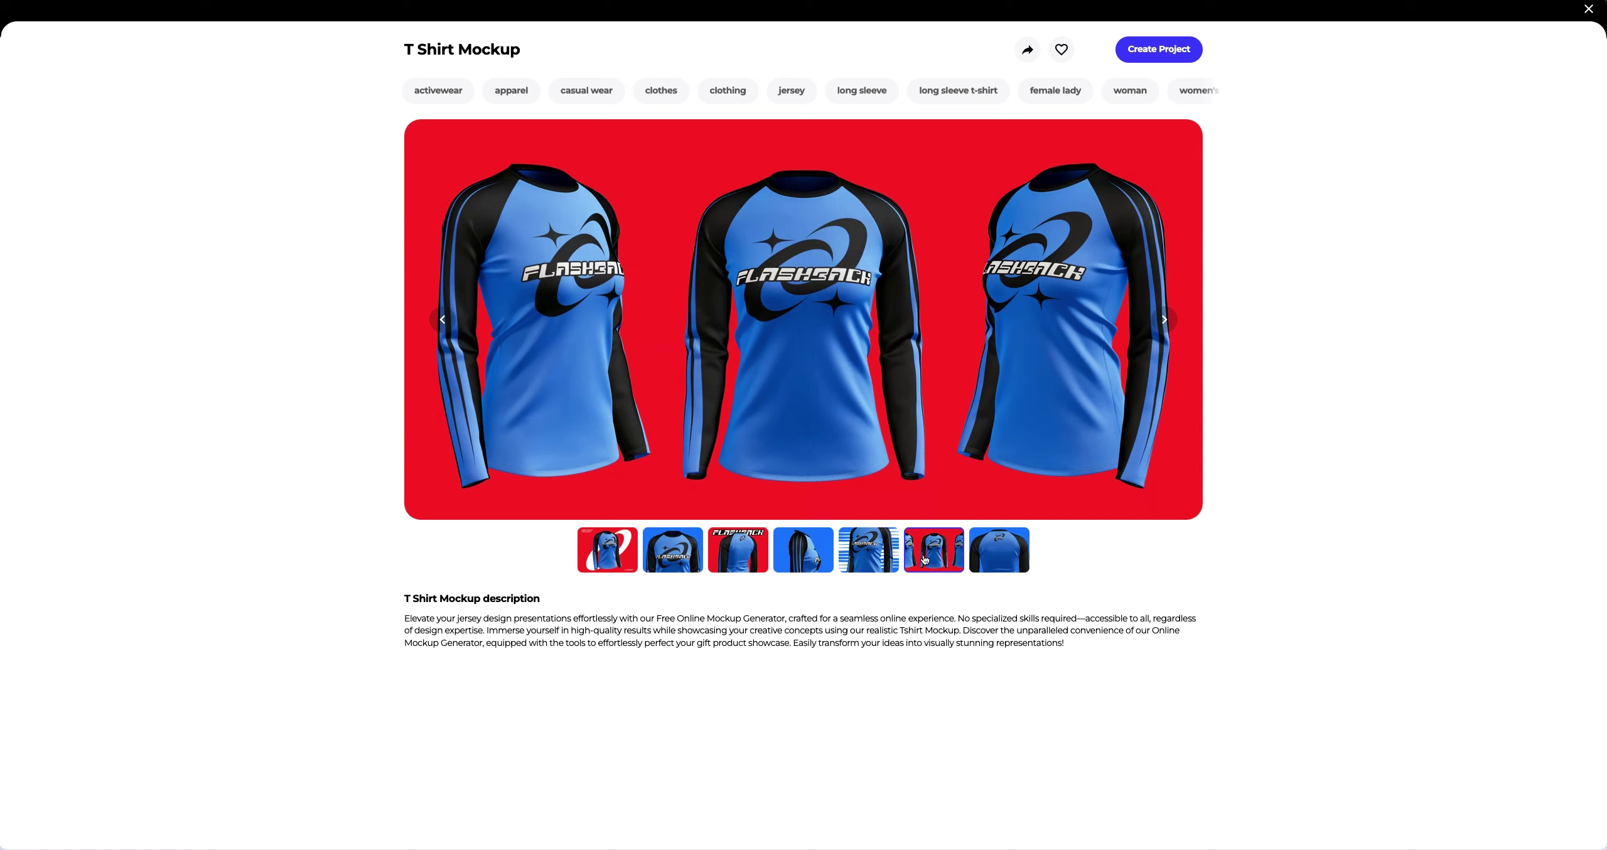
{"action": "left_click", "coordinate": [986, 557]}
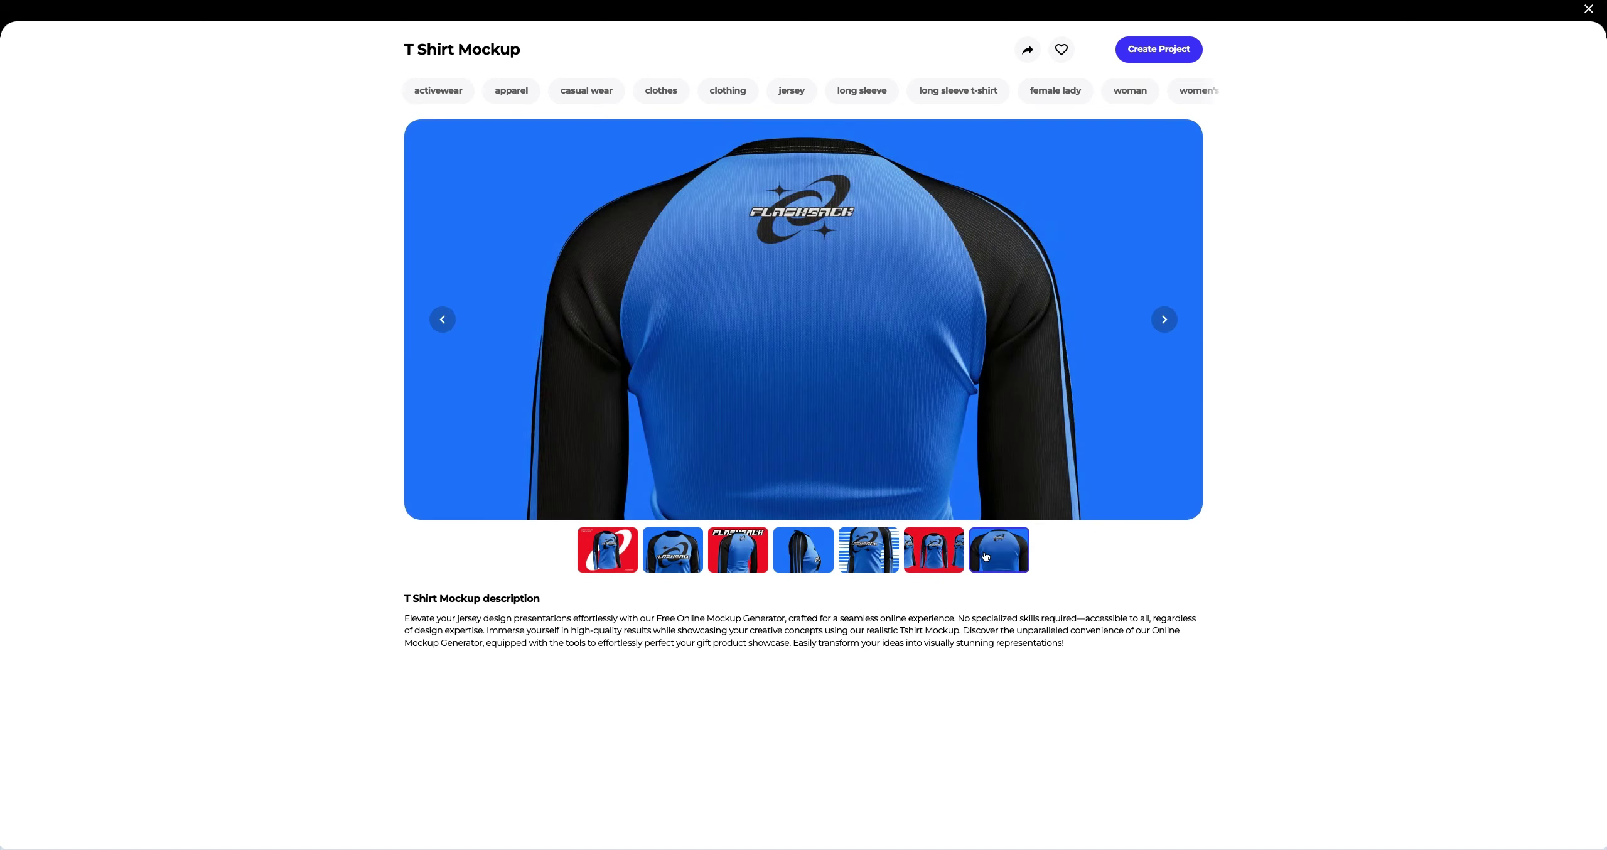
{"action": "left_click", "coordinate": [1146, 52]}
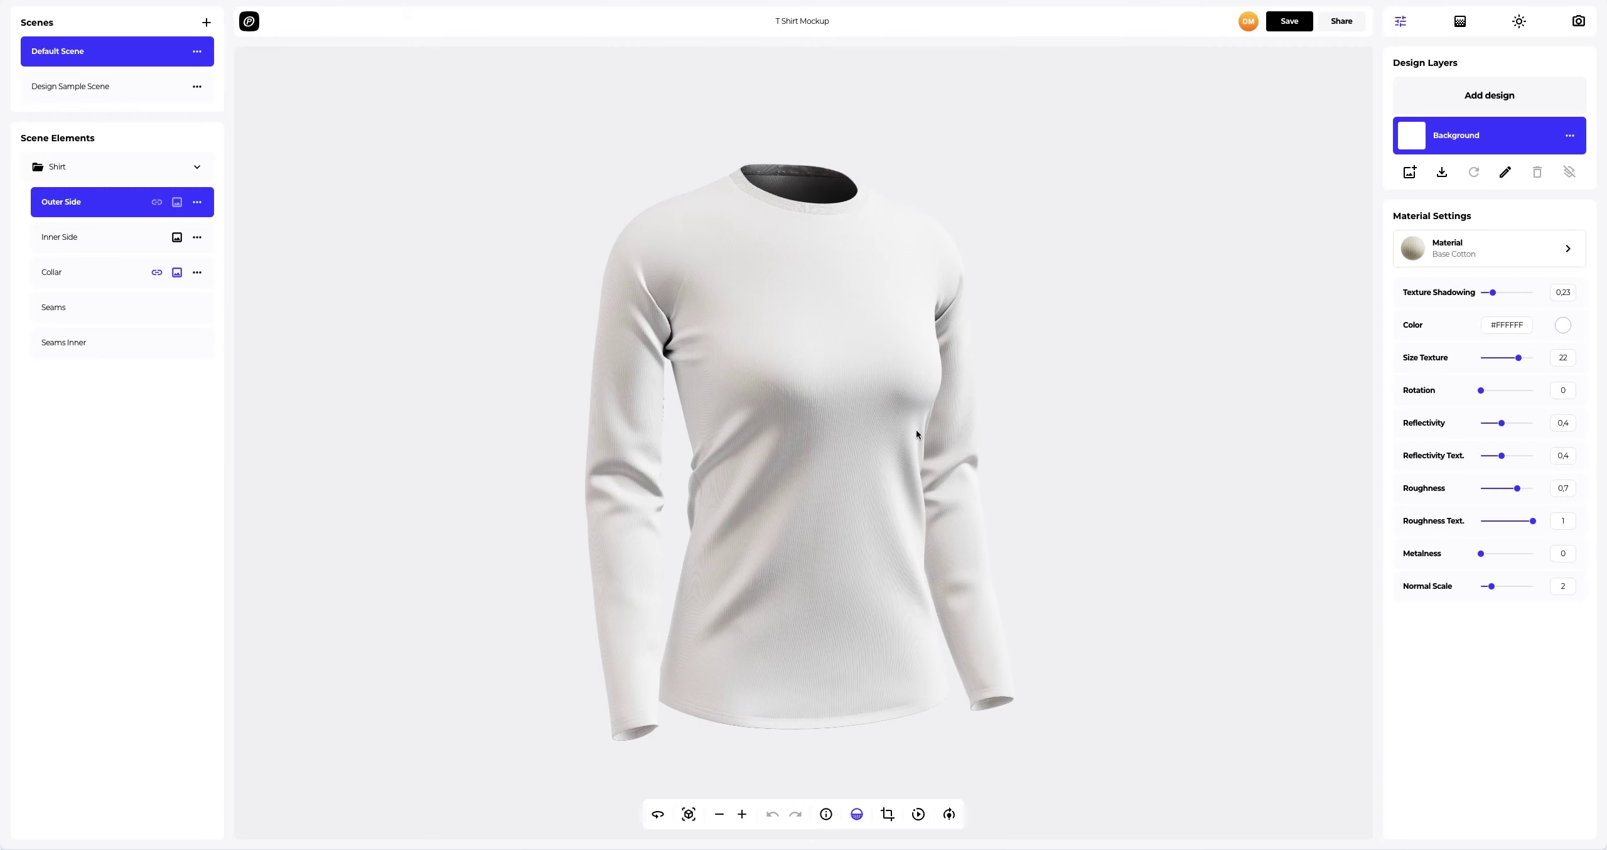
{"action": "left_click_drag", "start_coordinate": [894, 433], "coordinate": [823, 470]}
{"action": "scroll", "coordinate": [829, 396], "scroll_direction": "up", "scroll_amount": 5}
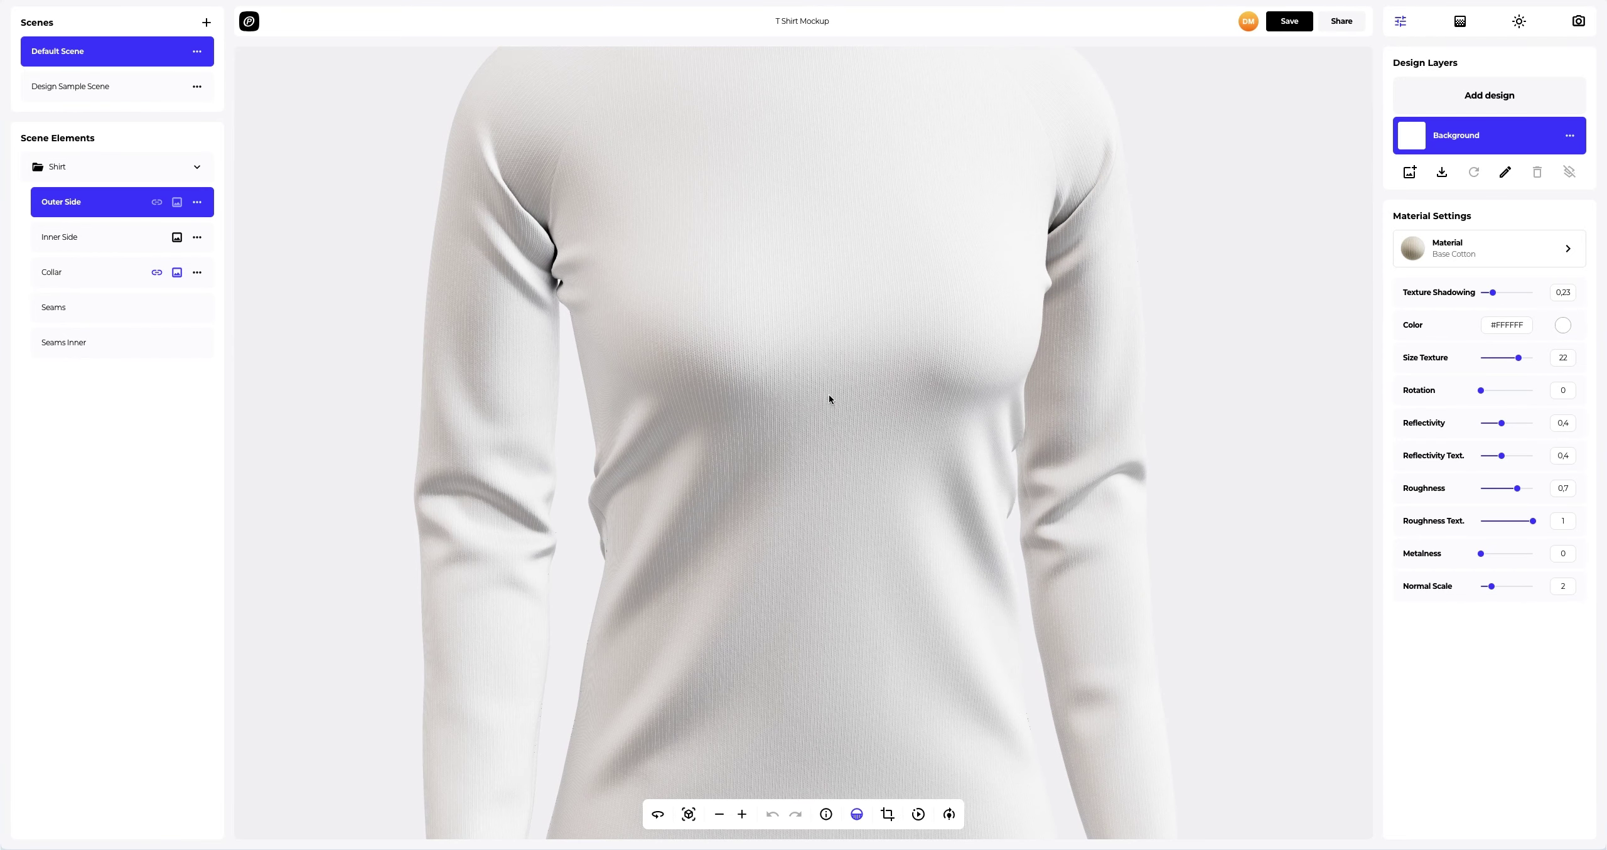
{"action": "scroll", "coordinate": [795, 516], "scroll_direction": "down", "scroll_amount": 3}
{"action": "left_click_drag", "start_coordinate": [746, 470], "coordinate": [711, 465]}
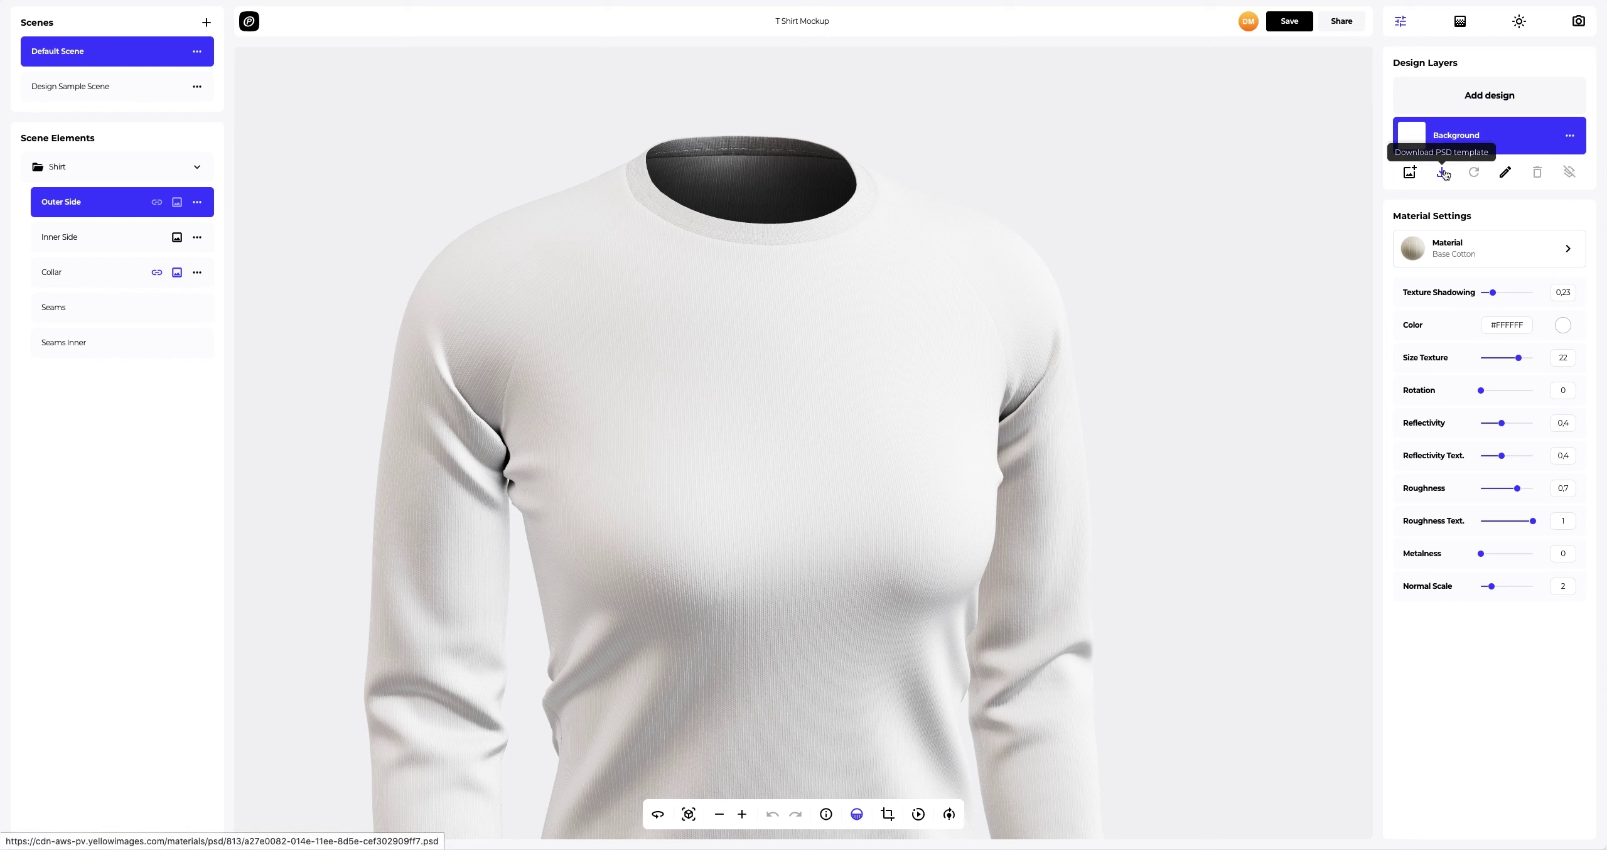
Add Front.png as a new design image on the shirt
{"action": "left_click", "coordinate": [1478, 105]}
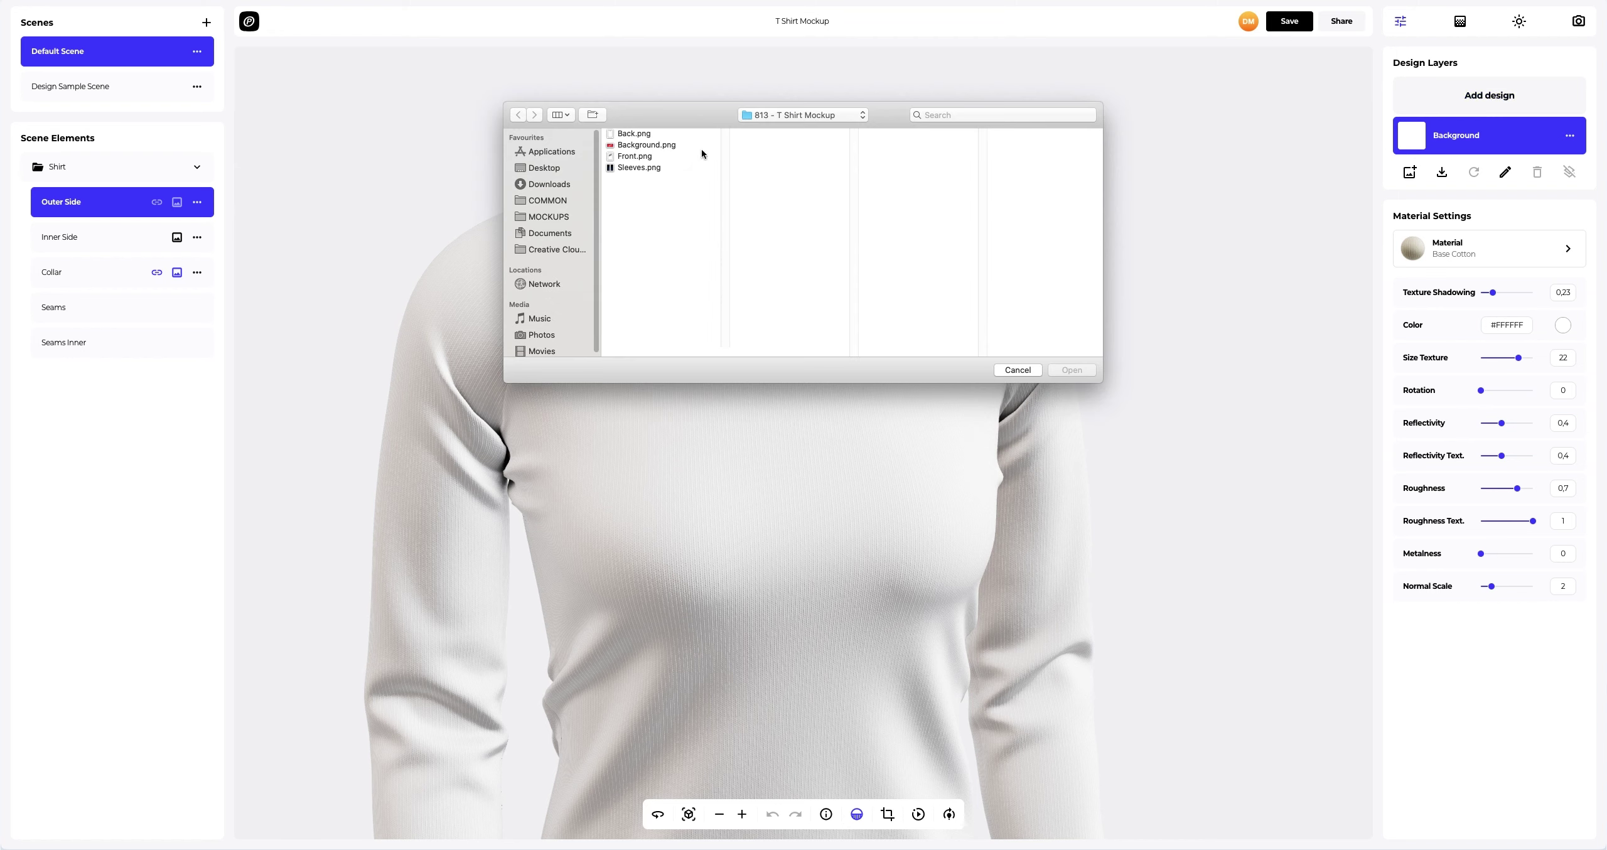
{"action": "left_click", "coordinate": [626, 156]}
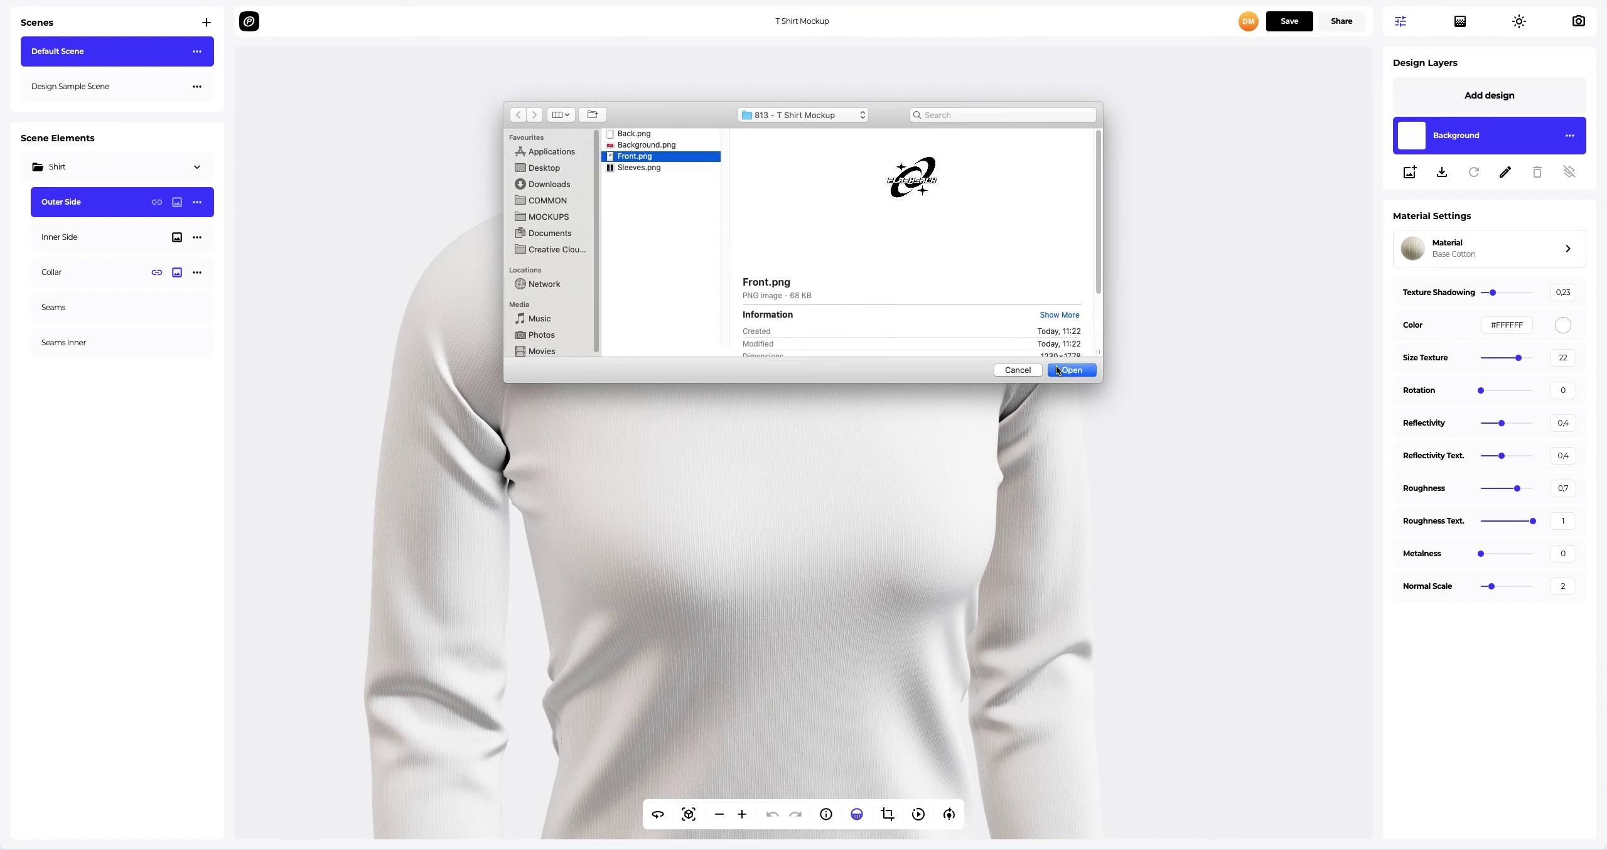
{"action": "left_click", "coordinate": [1071, 370]}
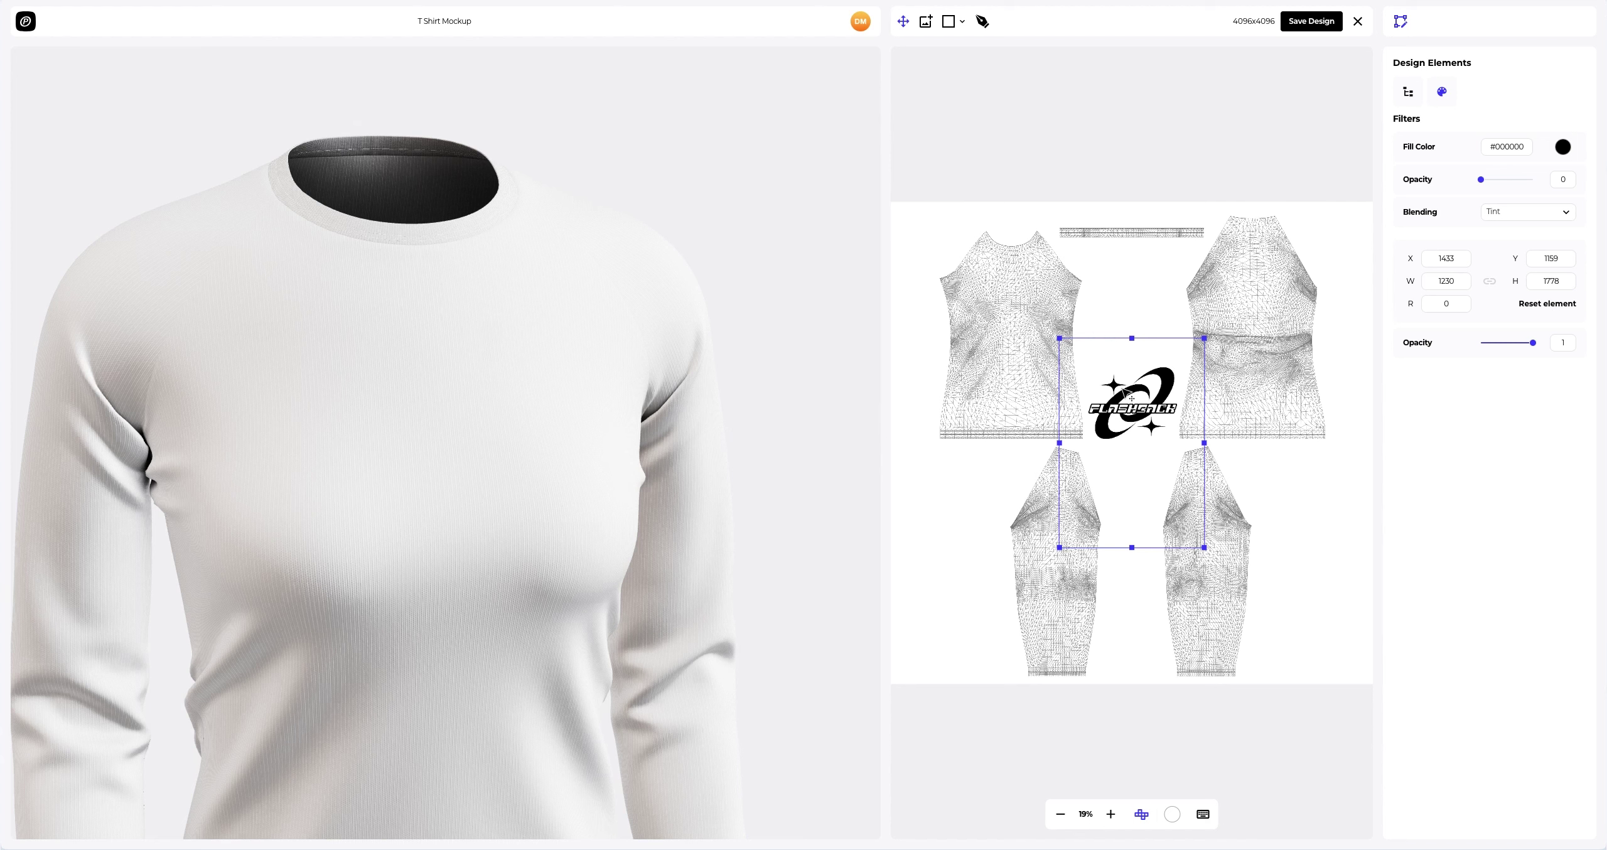
Place the black FLASHBACK logo on the front panel at X 409, Y 231
{"action": "left_click_drag", "start_coordinate": [1131, 399], "coordinate": [1009, 288]}
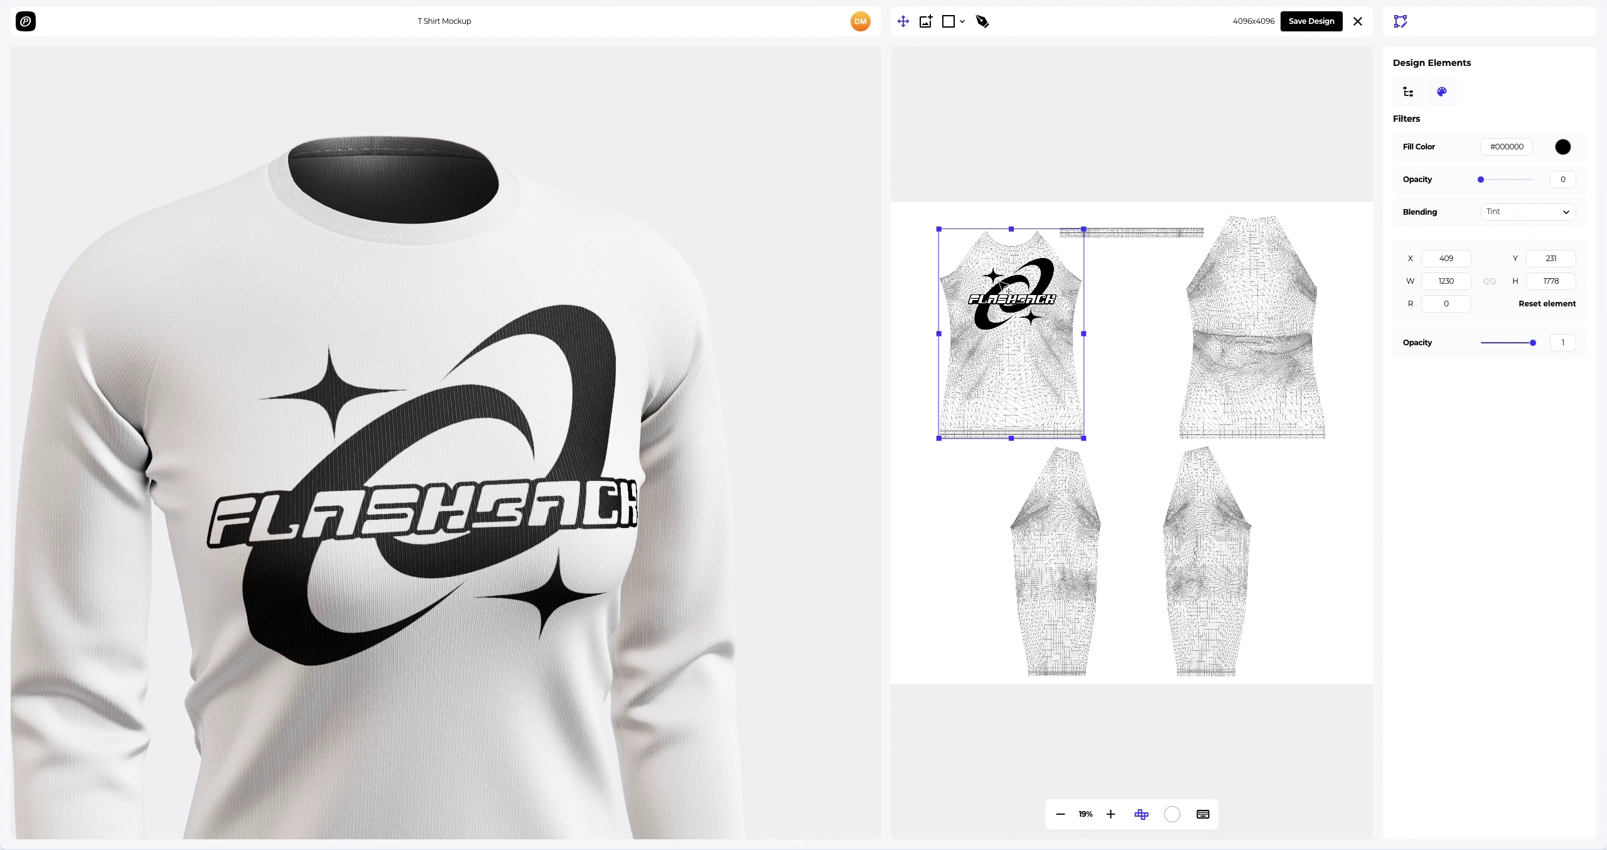
{"action": "scroll", "coordinate": [537, 377], "scroll_direction": "down", "scroll_amount": 5}
{"action": "scroll", "coordinate": [537, 389], "scroll_direction": "down", "scroll_amount": 3}
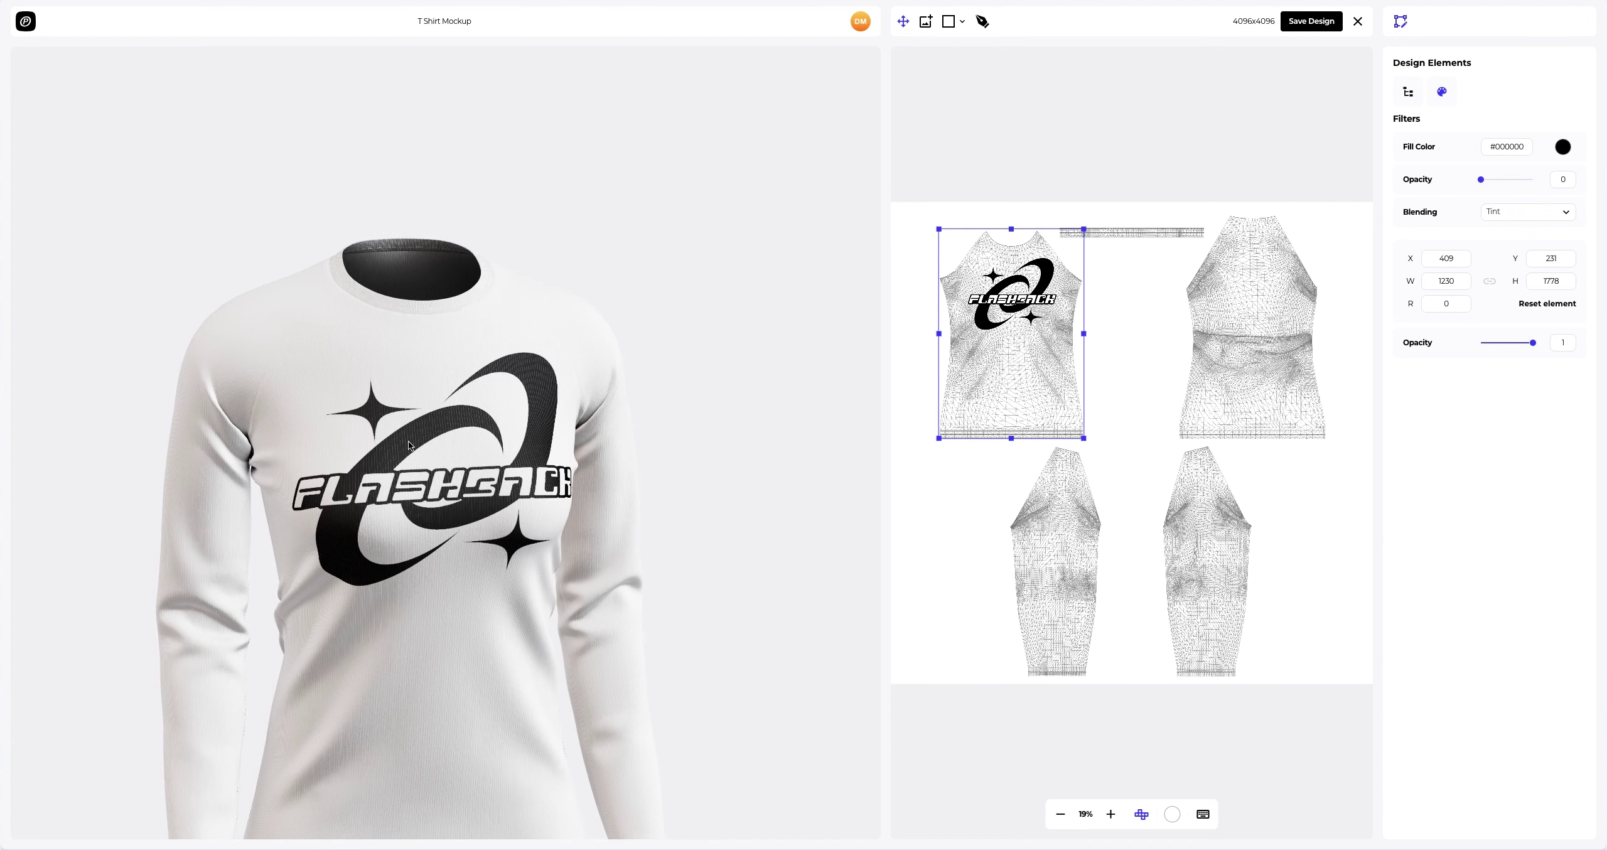
{"action": "left_click_drag", "start_coordinate": [515, 386], "coordinate": [600, 378]}
{"action": "scroll", "coordinate": [596, 384], "scroll_direction": "up", "scroll_amount": 6}
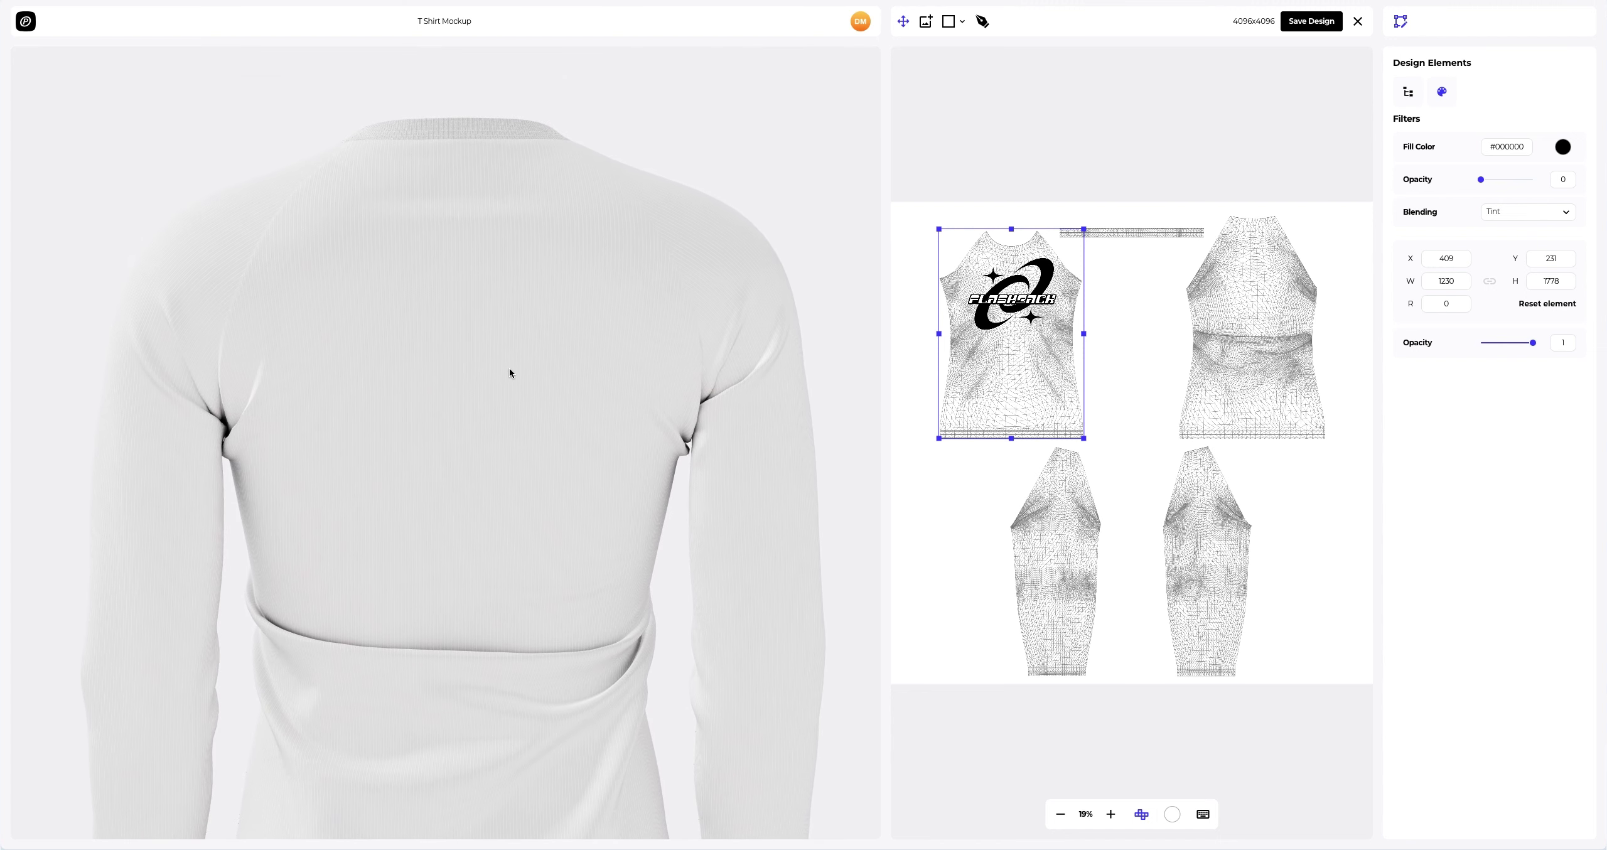
Load Back.png, position it below the collar on the back panel, and save the design
{"action": "left_click", "coordinate": [929, 23]}
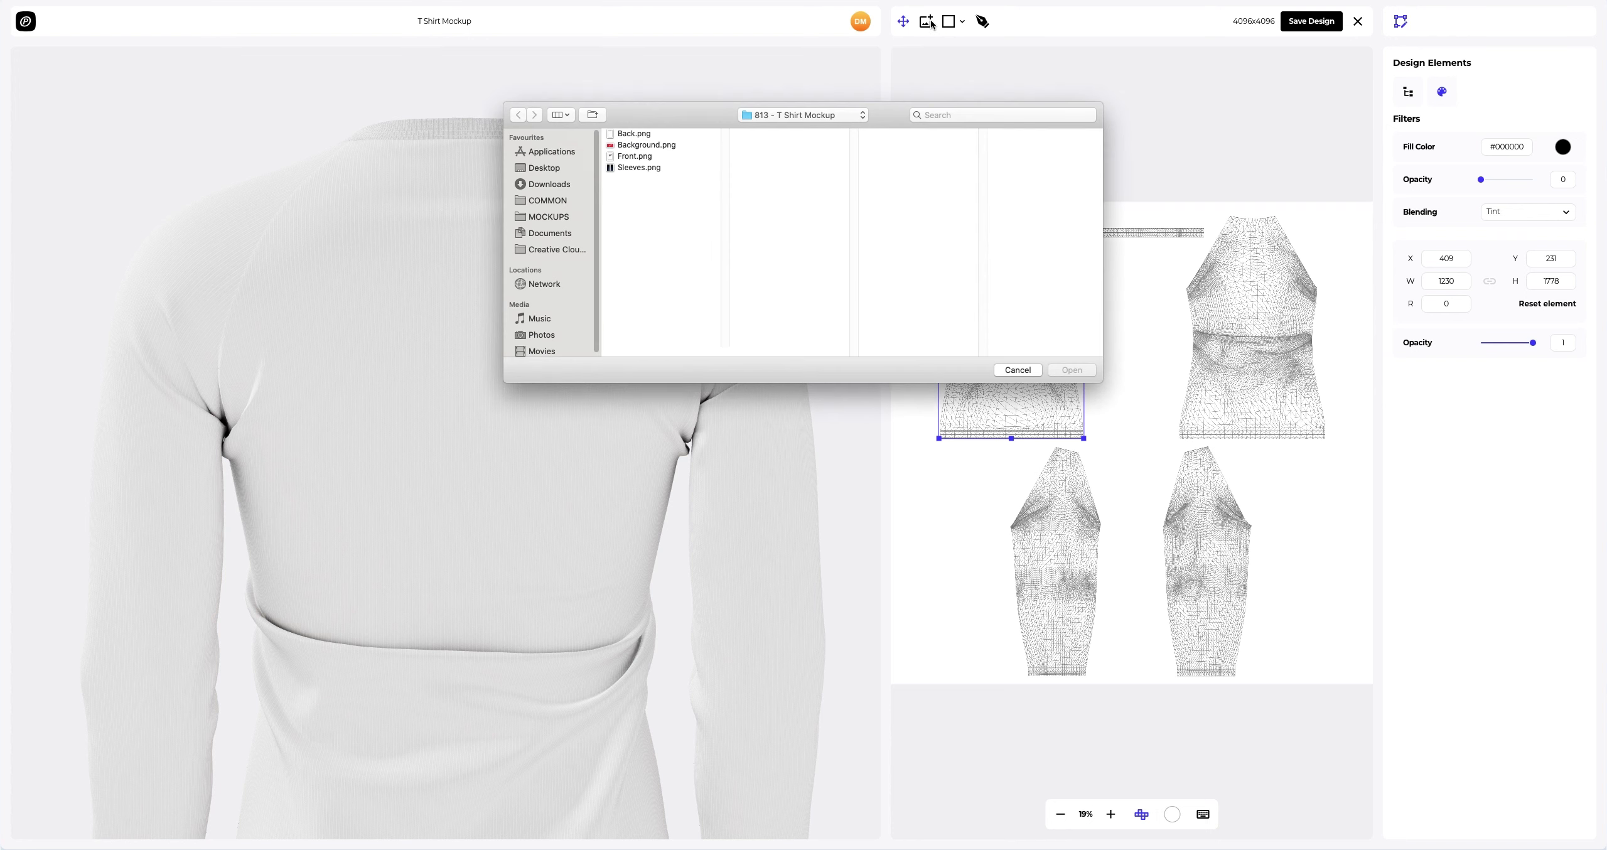
{"action": "left_click", "coordinate": [686, 136]}
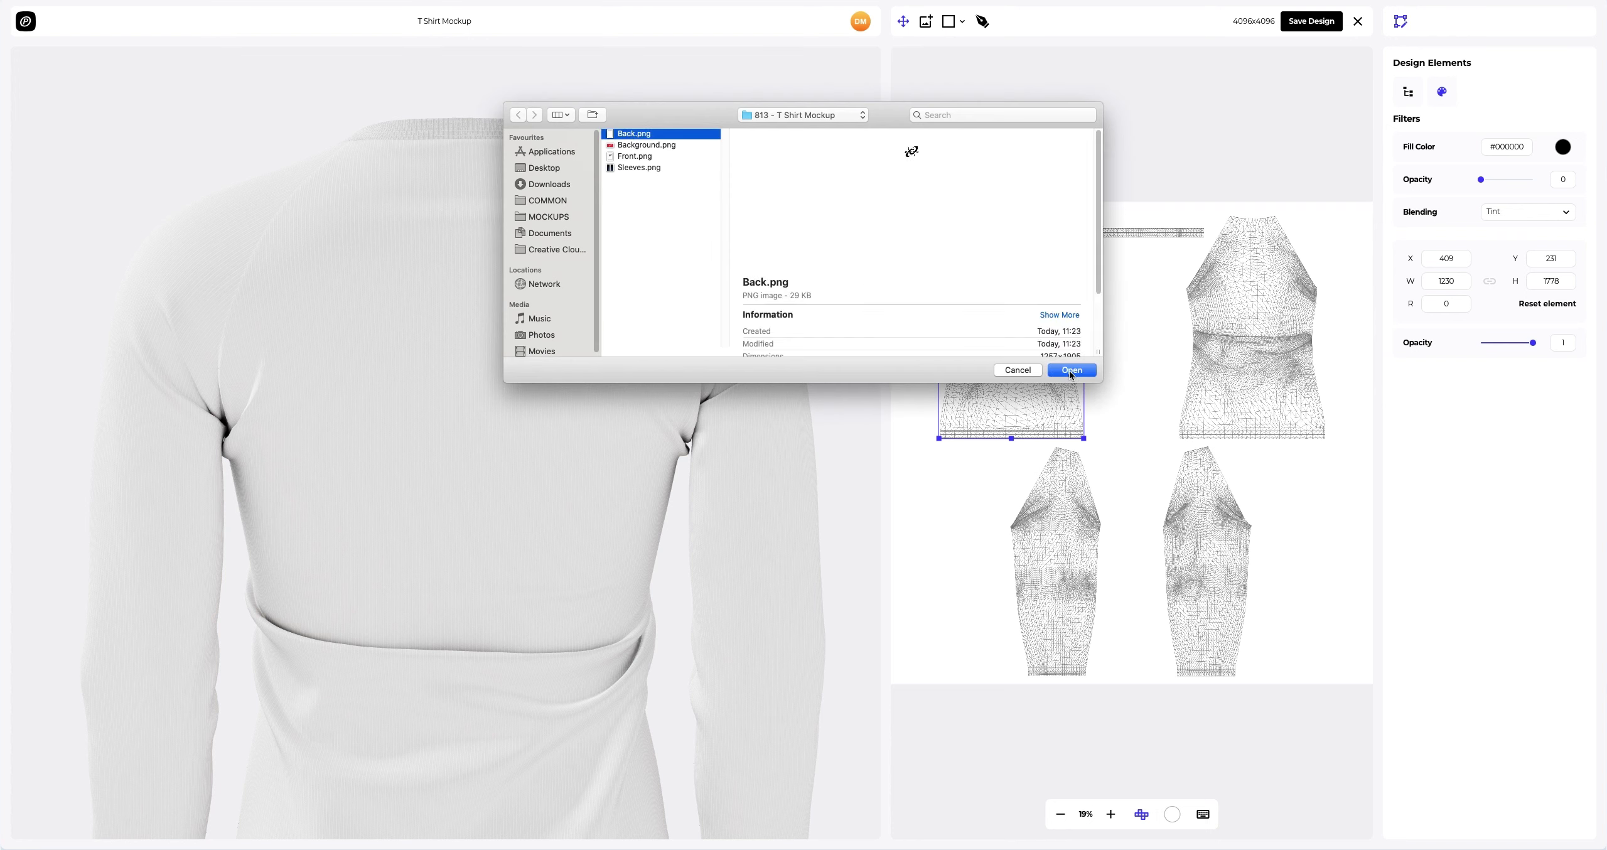
{"action": "left_click", "coordinate": [1072, 371]}
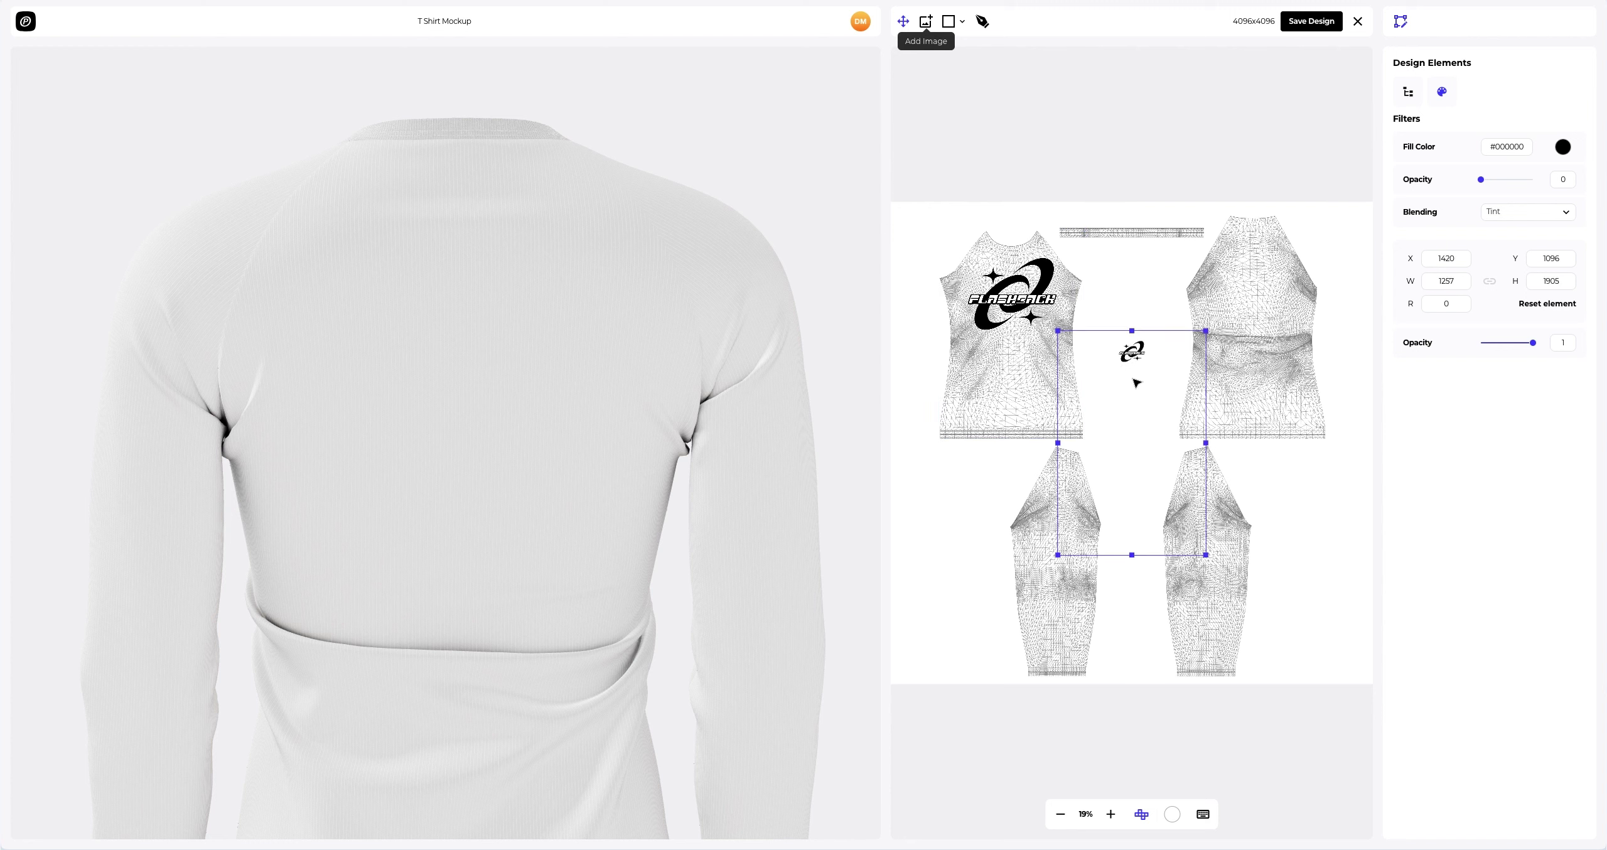
{"action": "left_click_drag", "start_coordinate": [1142, 365], "coordinate": [1264, 248]}
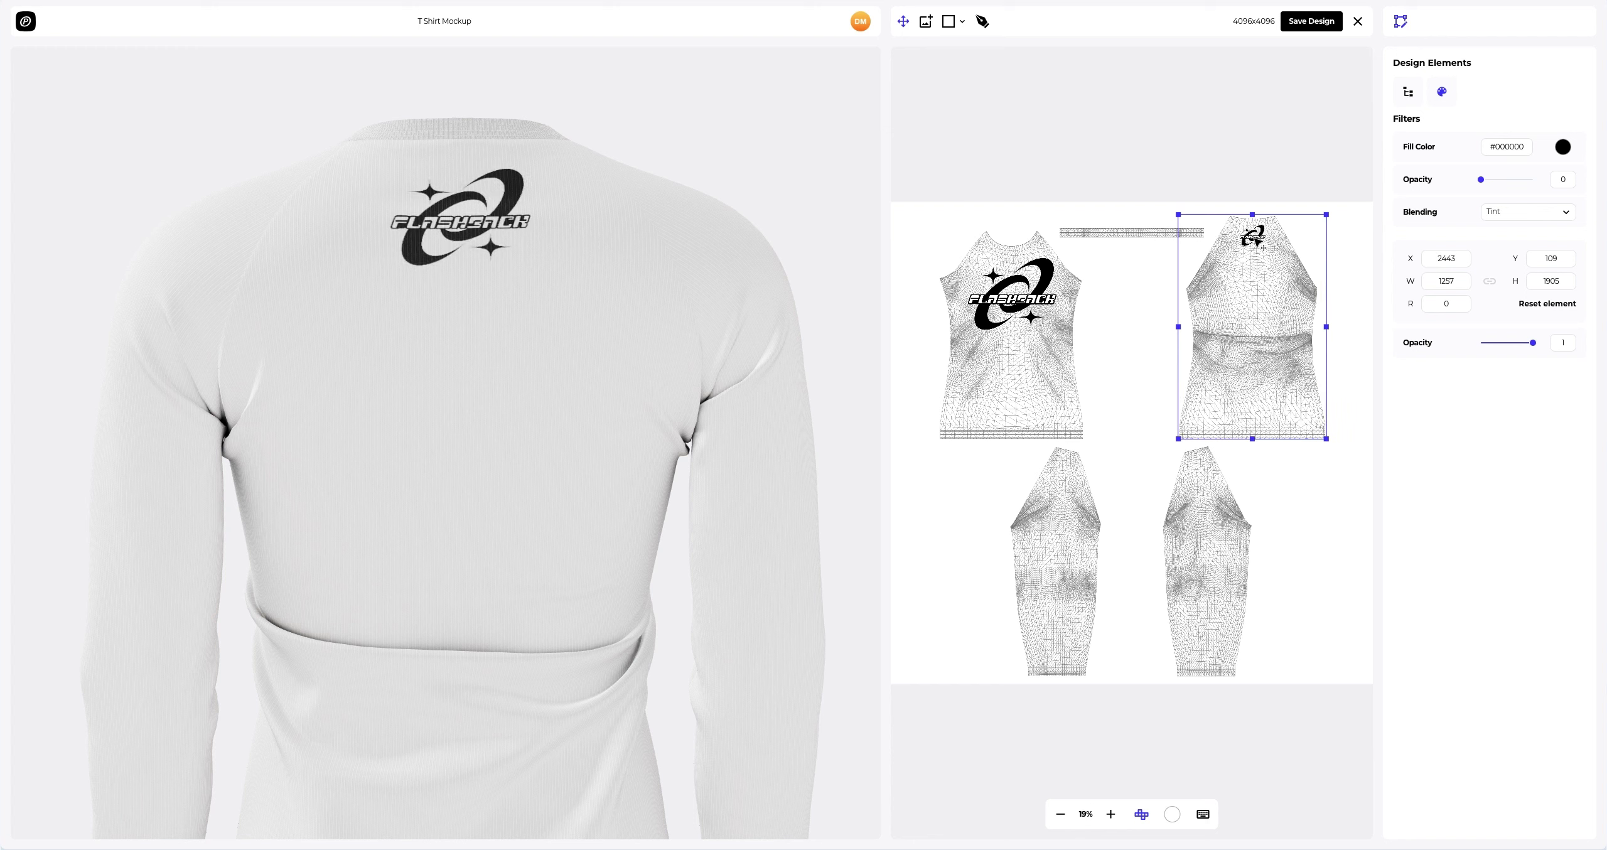
{"action": "left_click", "coordinate": [1297, 26]}
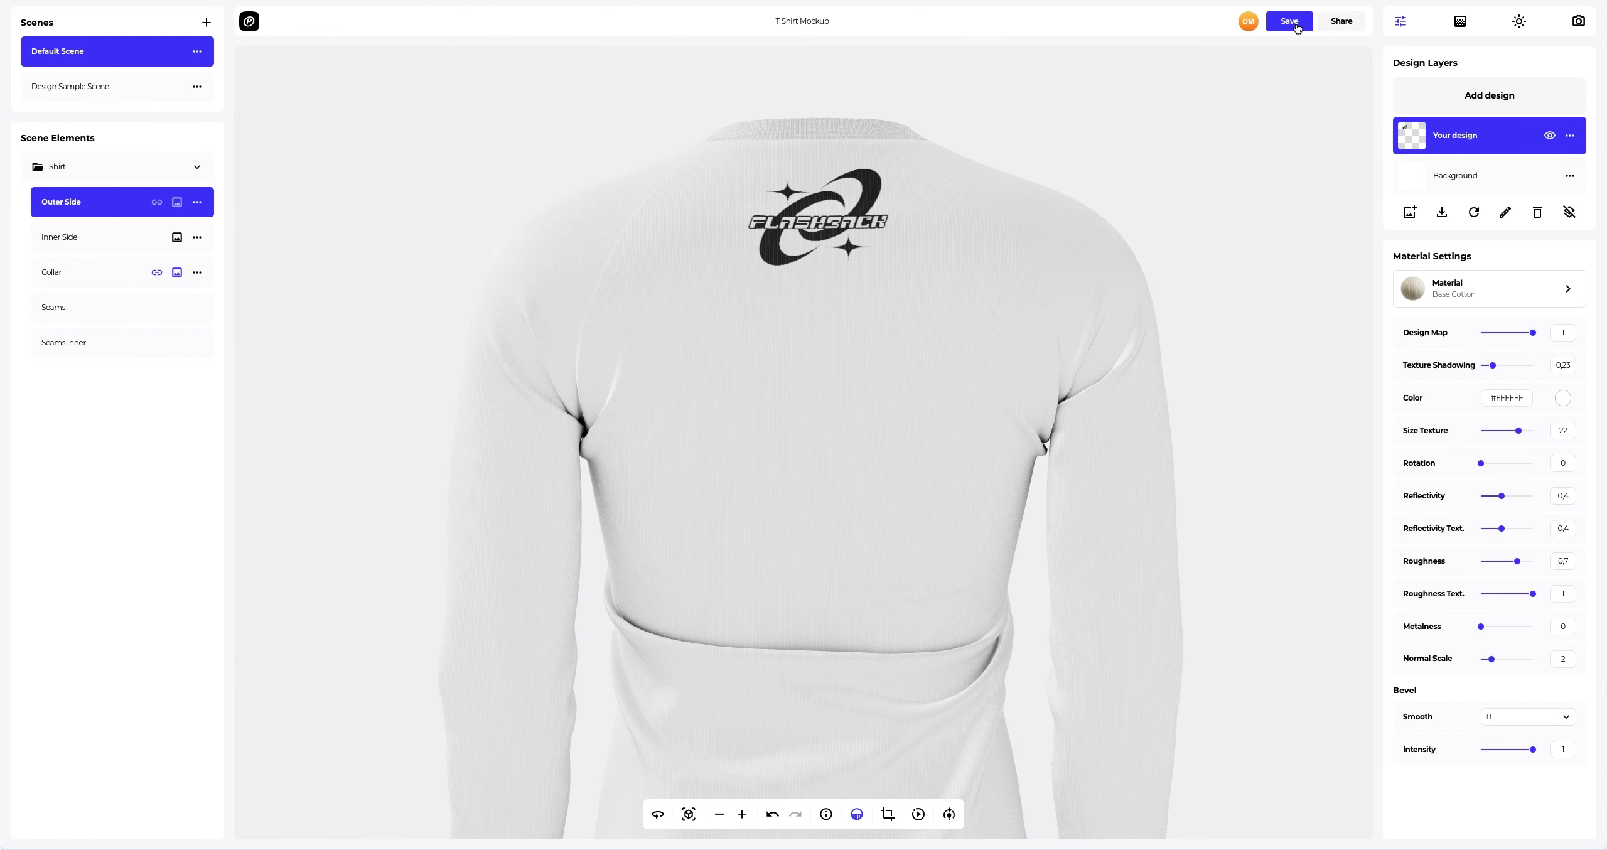
{"action": "scroll", "coordinate": [757, 242], "scroll_direction": "down", "scroll_amount": 3}
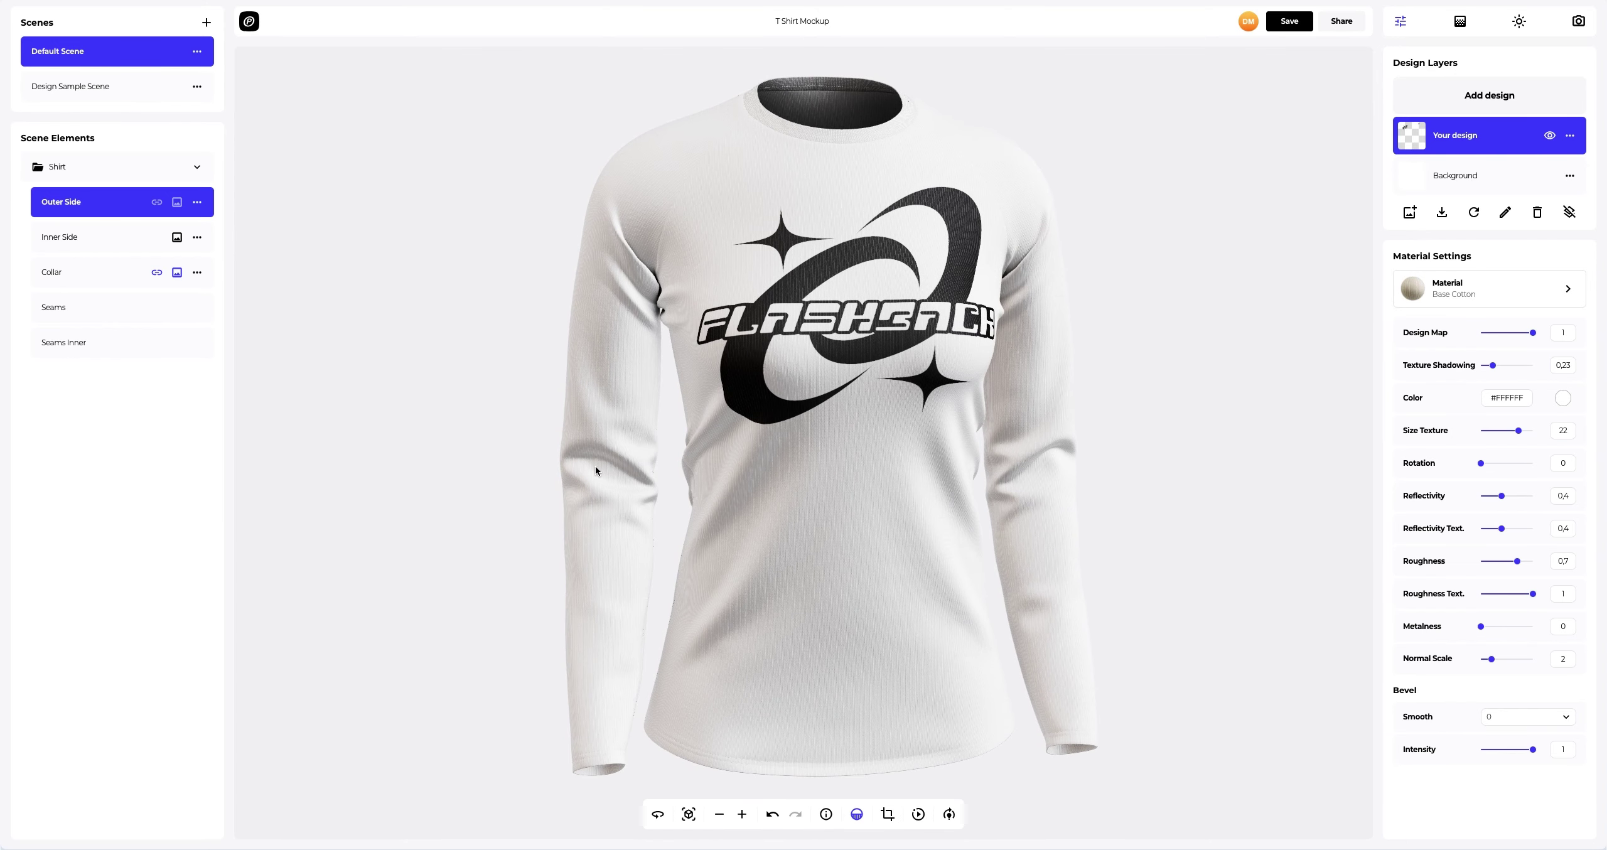
Add Sleeves.png as another design image on the layout
{"action": "left_click", "coordinate": [1482, 102]}
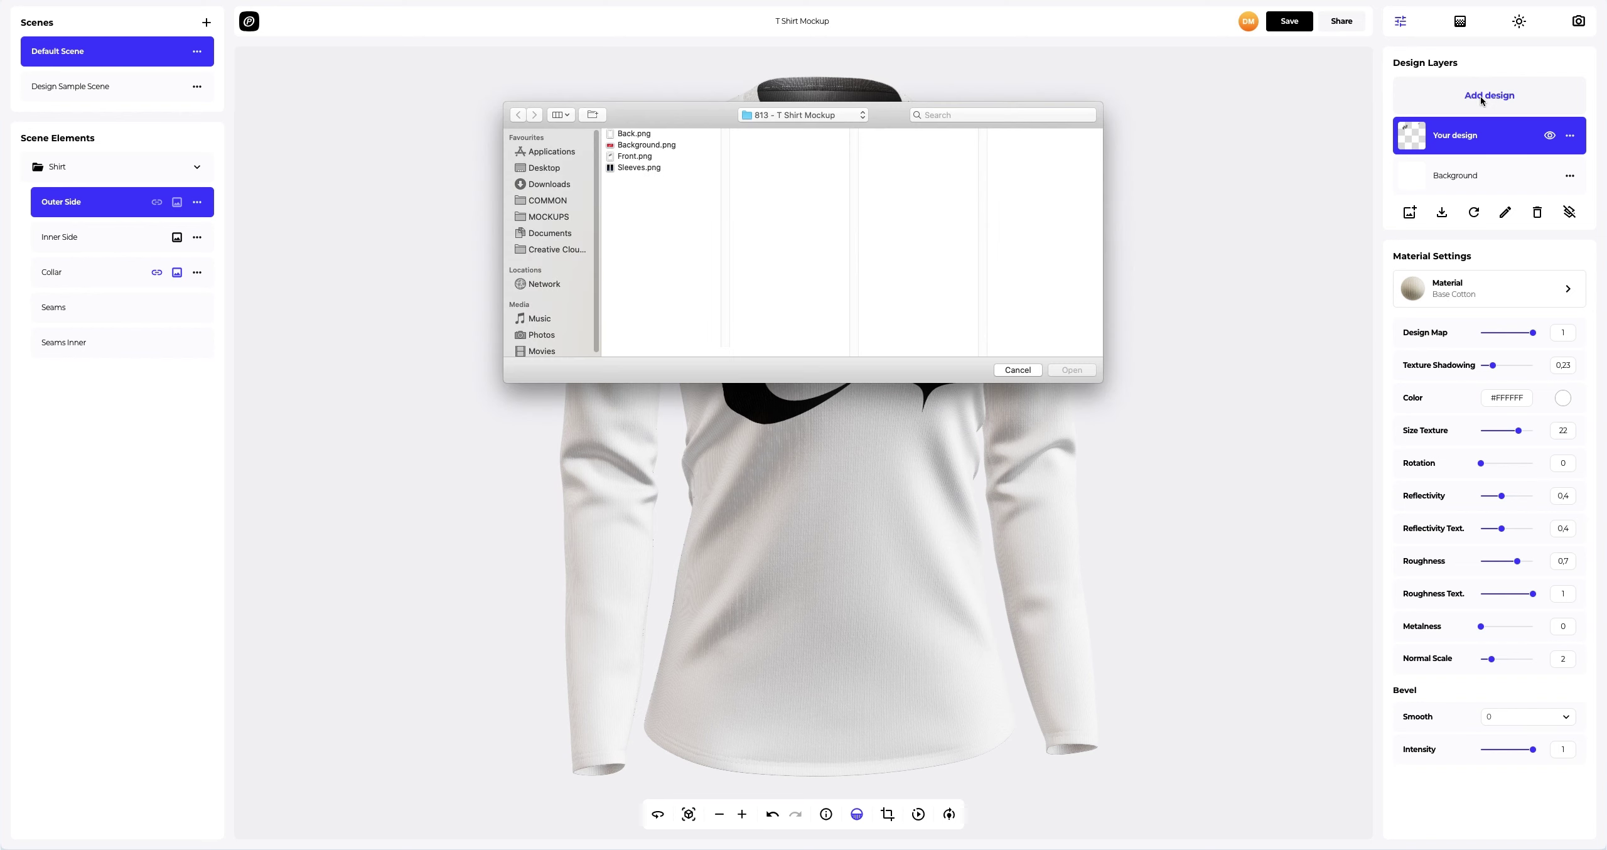
{"action": "left_click", "coordinate": [641, 168]}
{"action": "left_click", "coordinate": [1057, 365]}
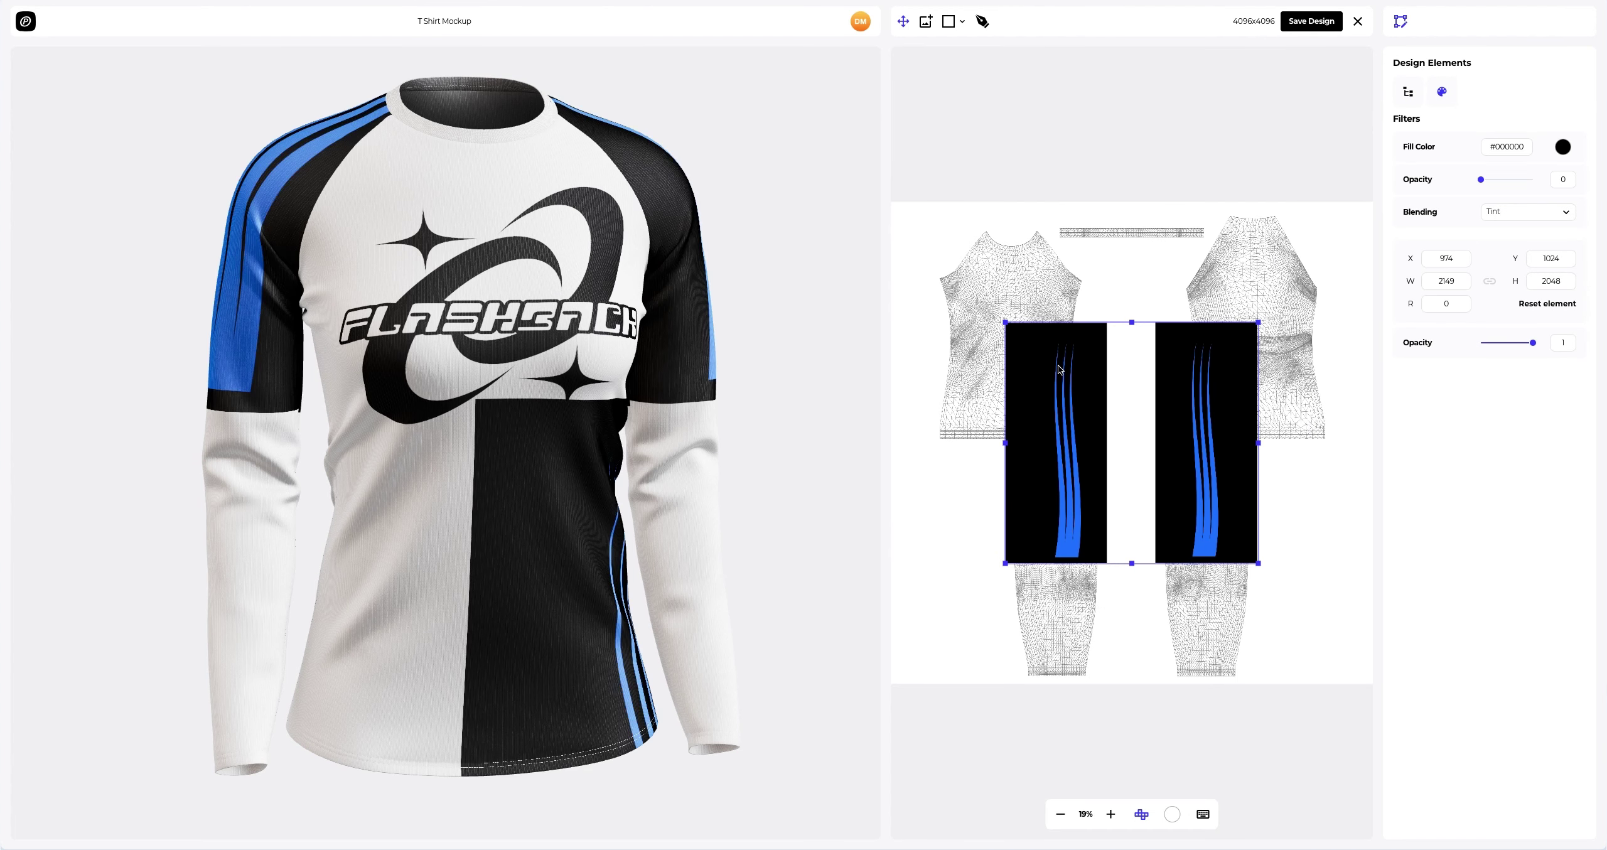
Move the striped print onto both sleeve panels at opacity 1 and save the design
{"action": "left_click_drag", "start_coordinate": [1059, 366], "coordinate": [1059, 398]}
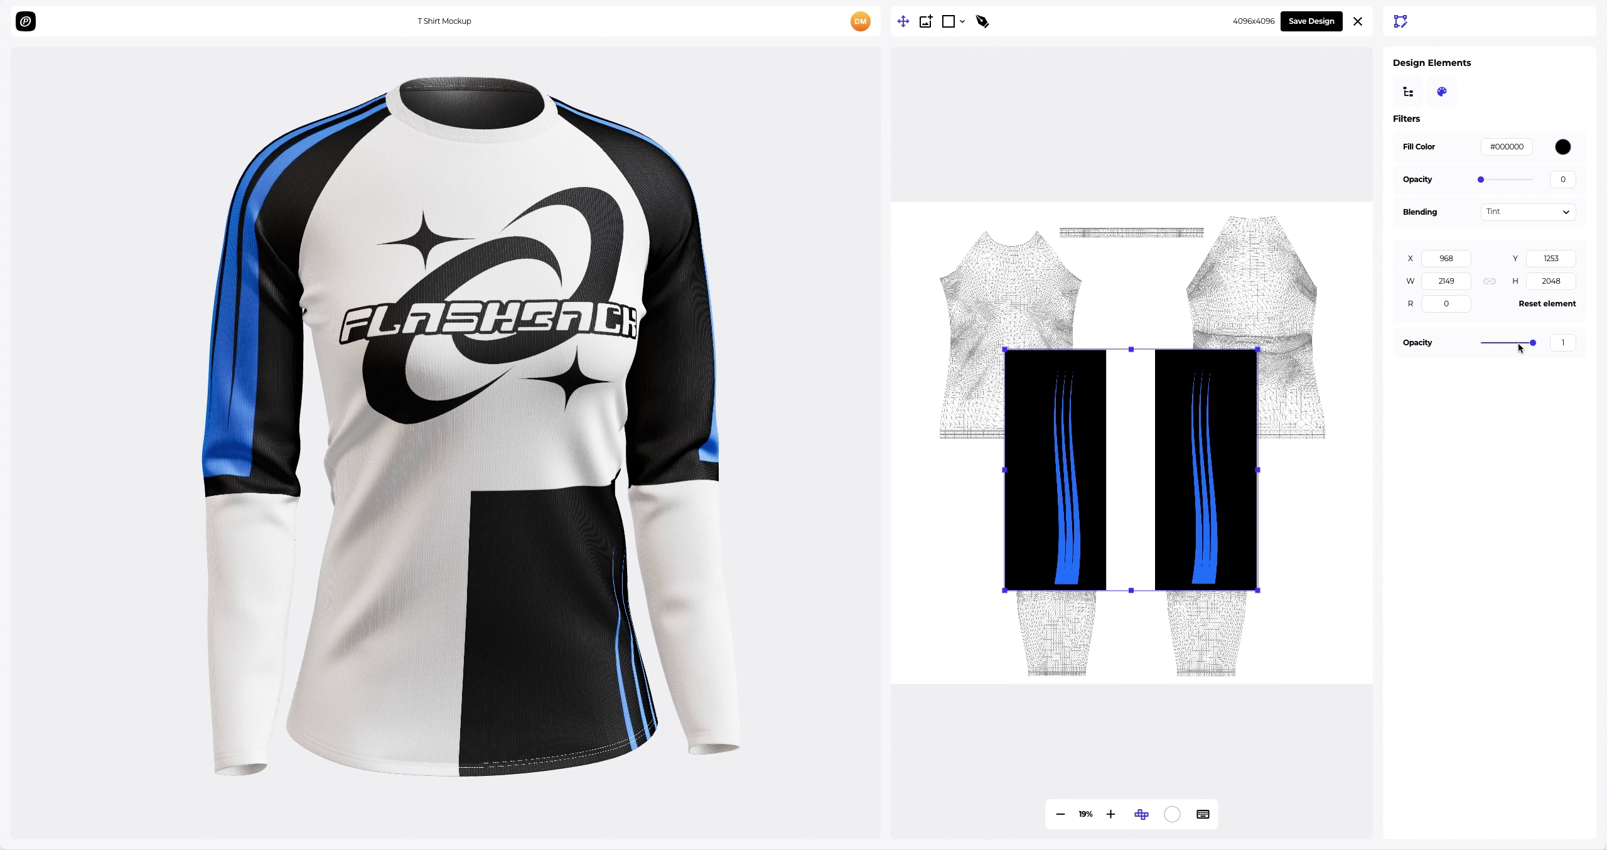
{"action": "left_click_drag", "start_coordinate": [1532, 344], "coordinate": [1500, 347]}
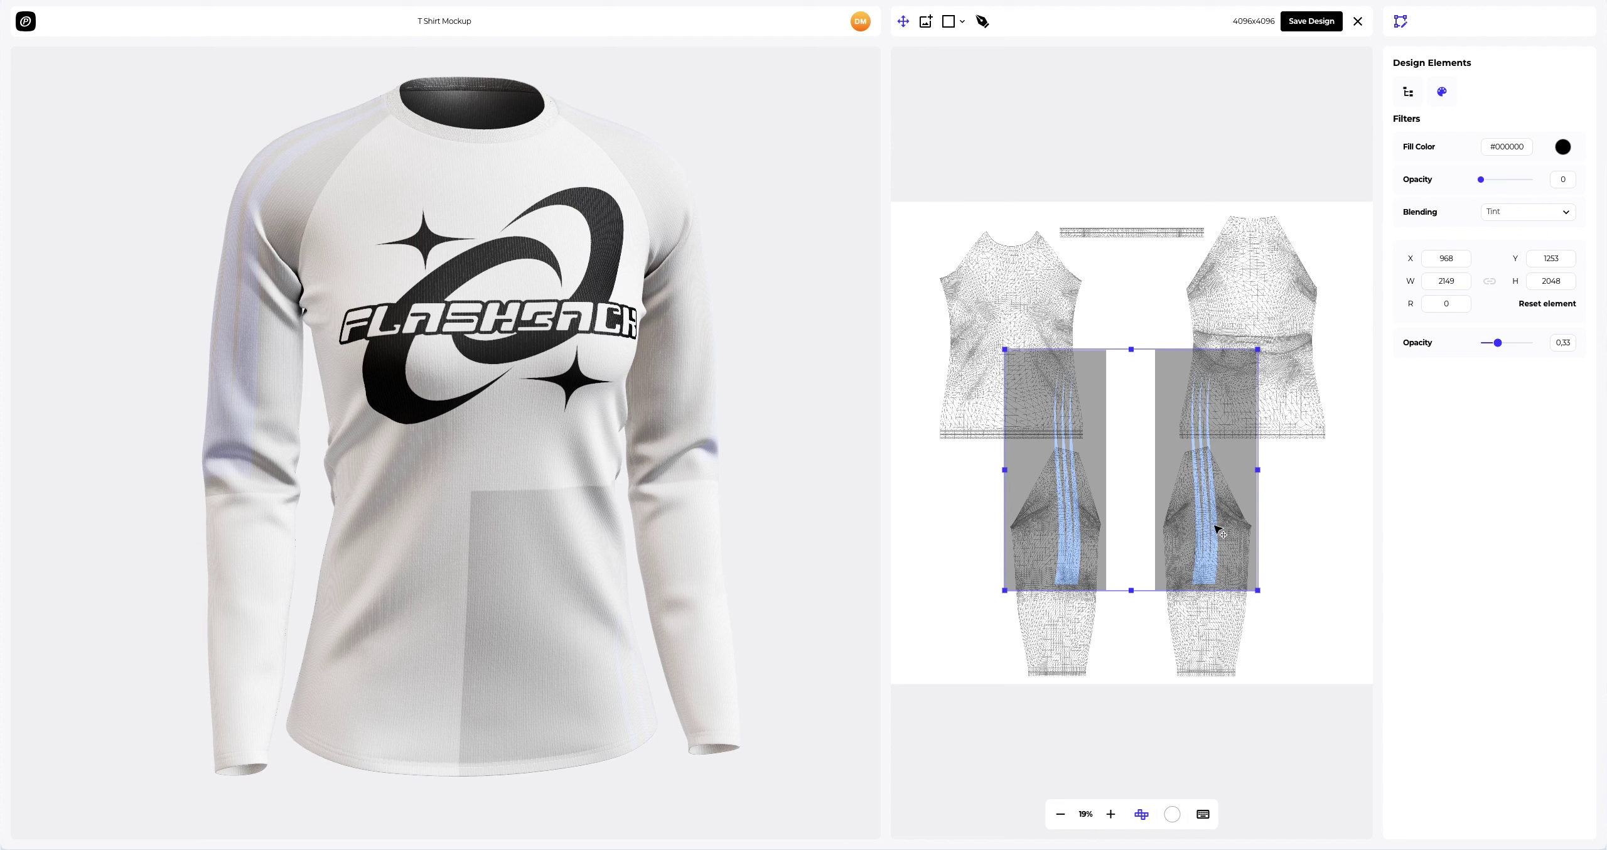
{"action": "left_click_drag", "start_coordinate": [1216, 528], "coordinate": [1218, 621]}
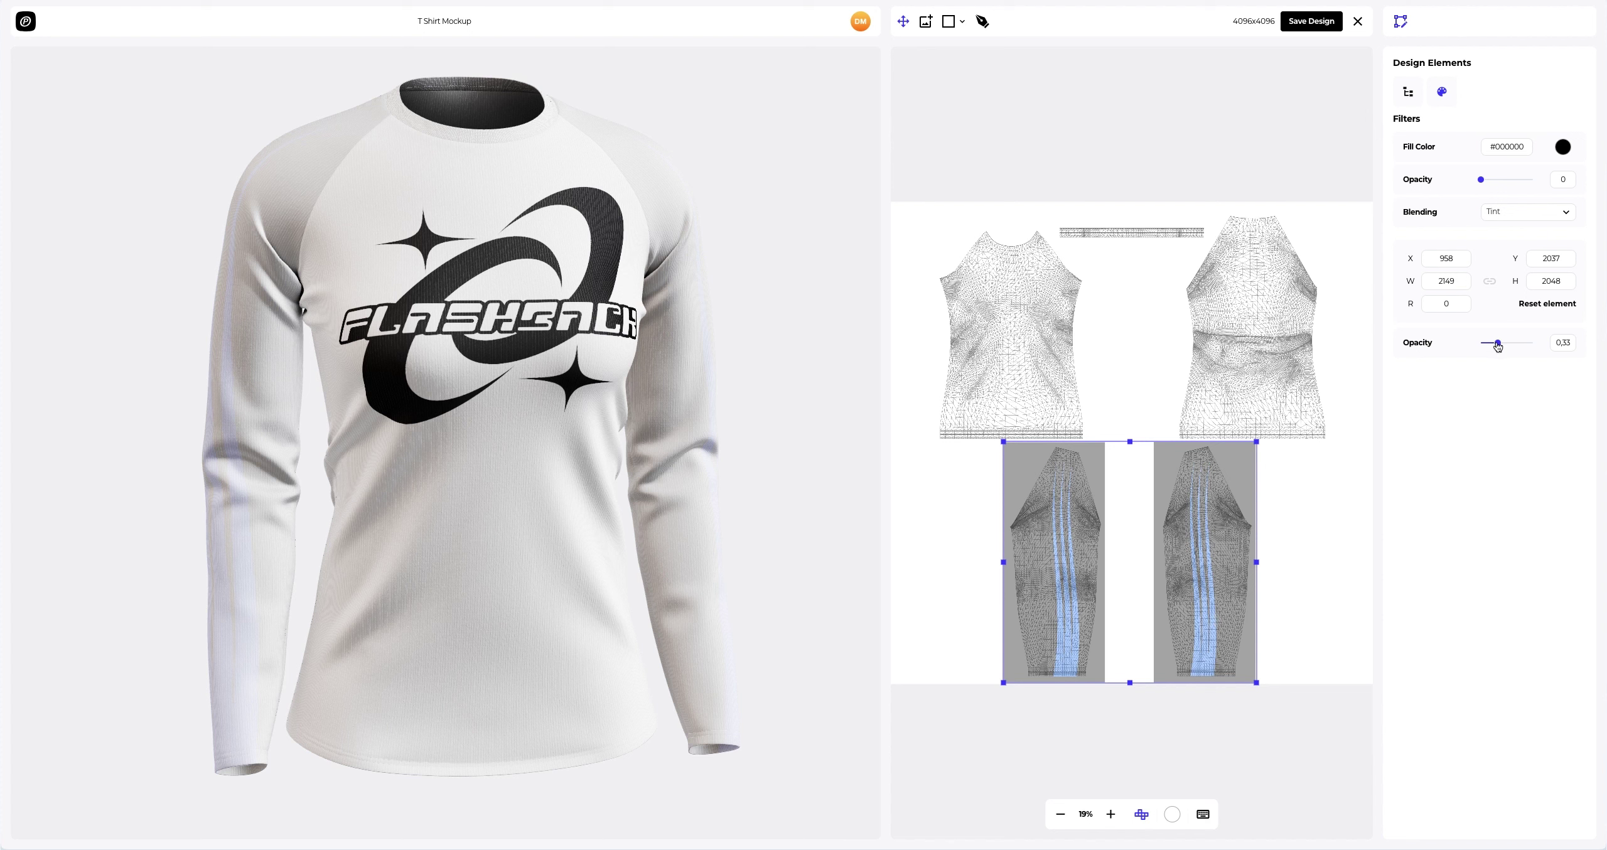
{"action": "left_click_drag", "start_coordinate": [1498, 343], "coordinate": [1538, 346]}
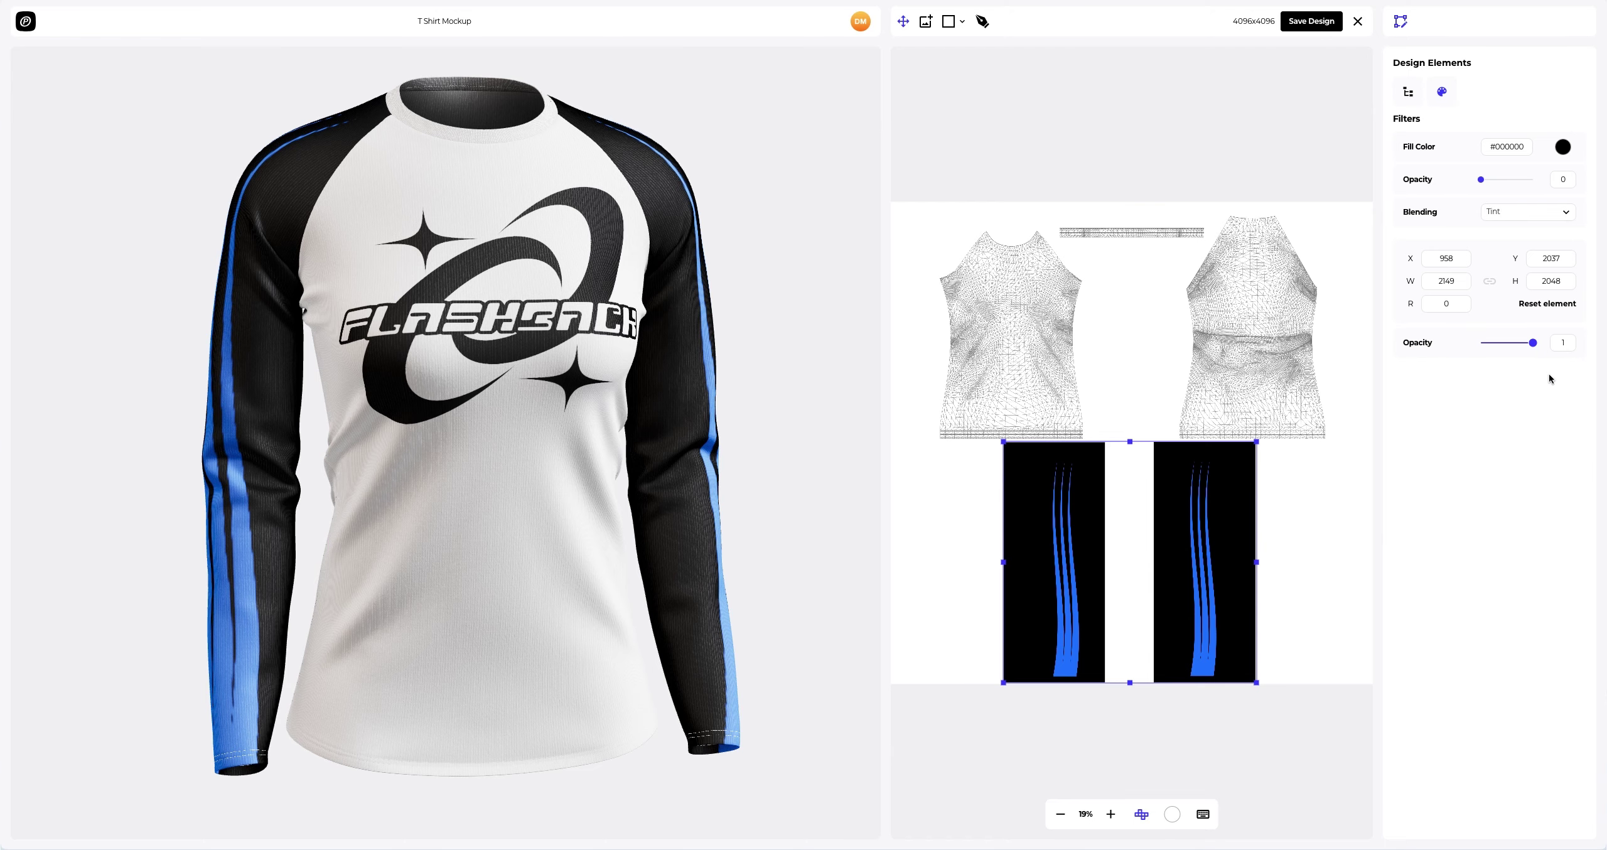
{"action": "left_click_drag", "start_coordinate": [224, 342], "coordinate": [1011, 343]}
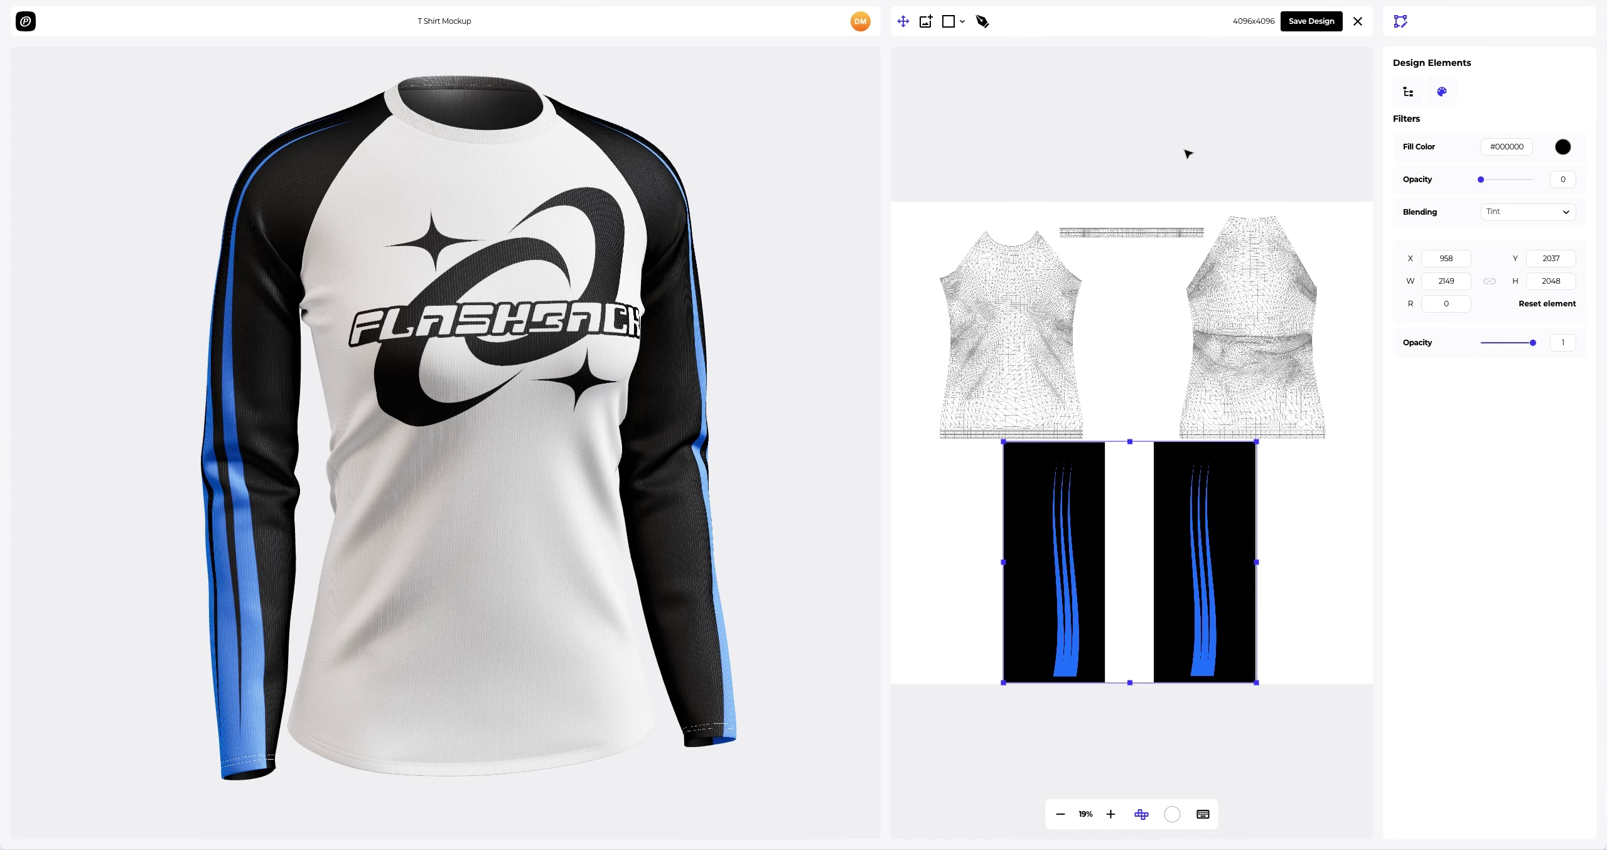
{"action": "left_click", "coordinate": [1302, 22]}
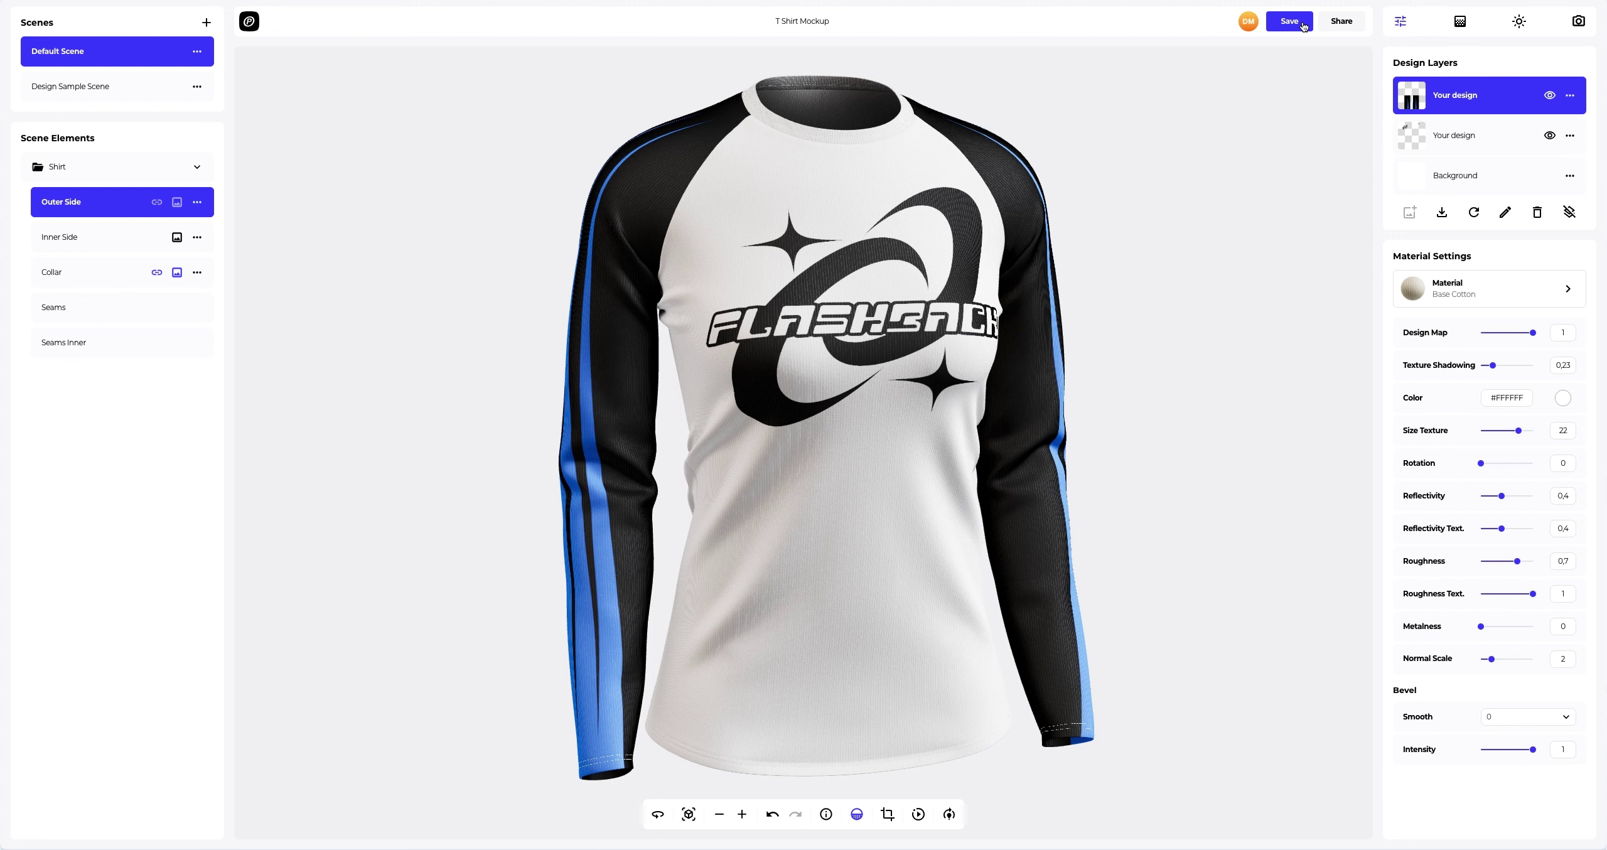
Set the Outer Side Background layer colour to #127BFF
{"action": "scroll", "coordinate": [902, 241], "scroll_direction": "up", "scroll_amount": 3}
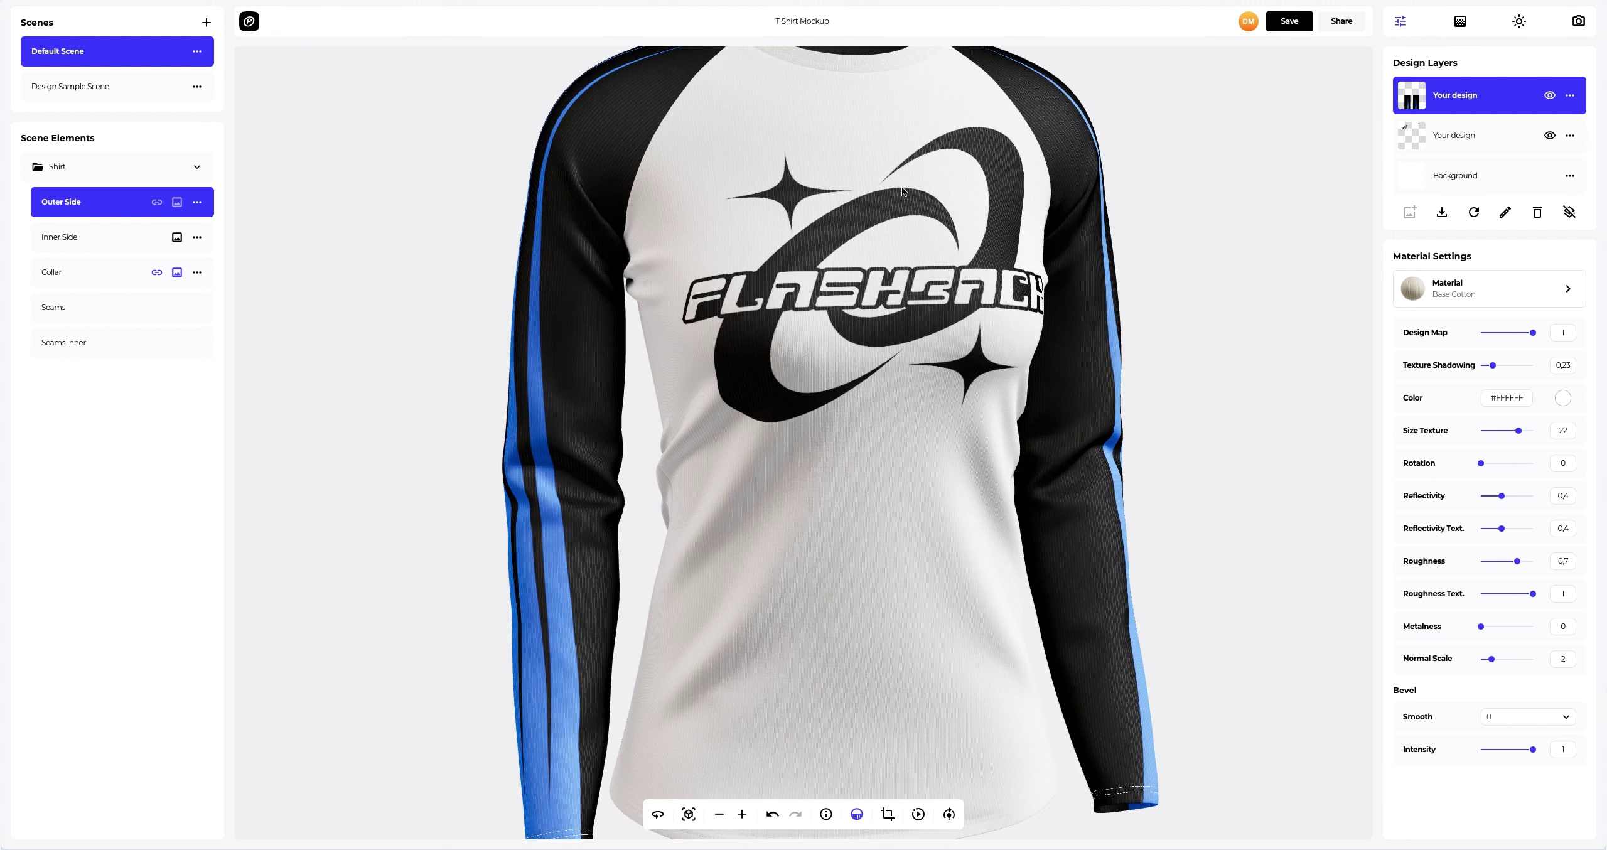
{"action": "left_click_drag", "start_coordinate": [902, 186], "coordinate": [776, 280]}
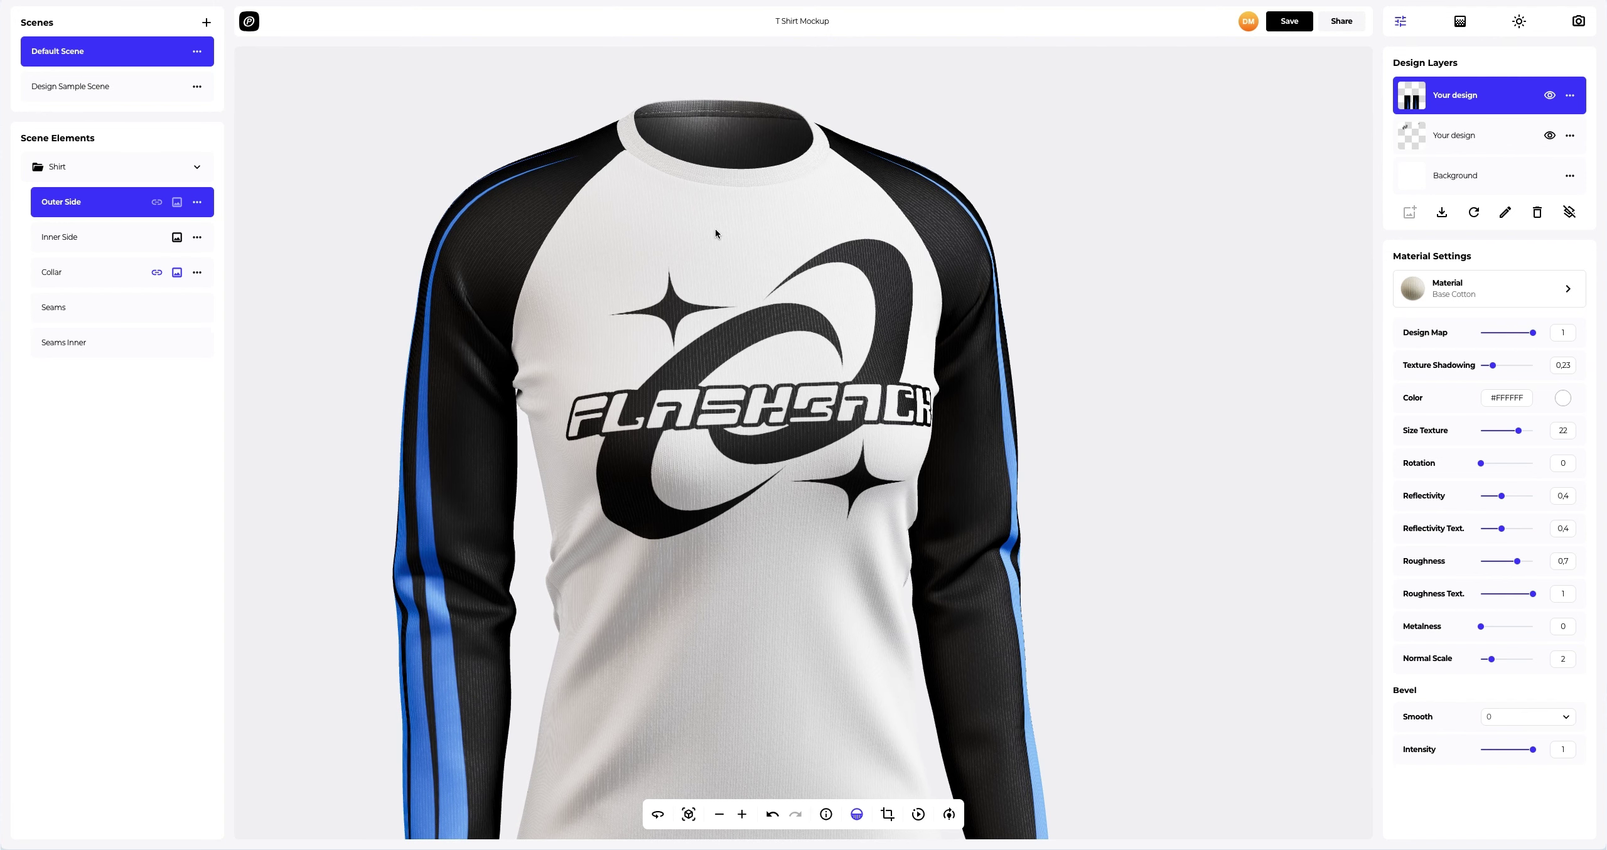
{"action": "left_click", "coordinate": [1467, 180]}
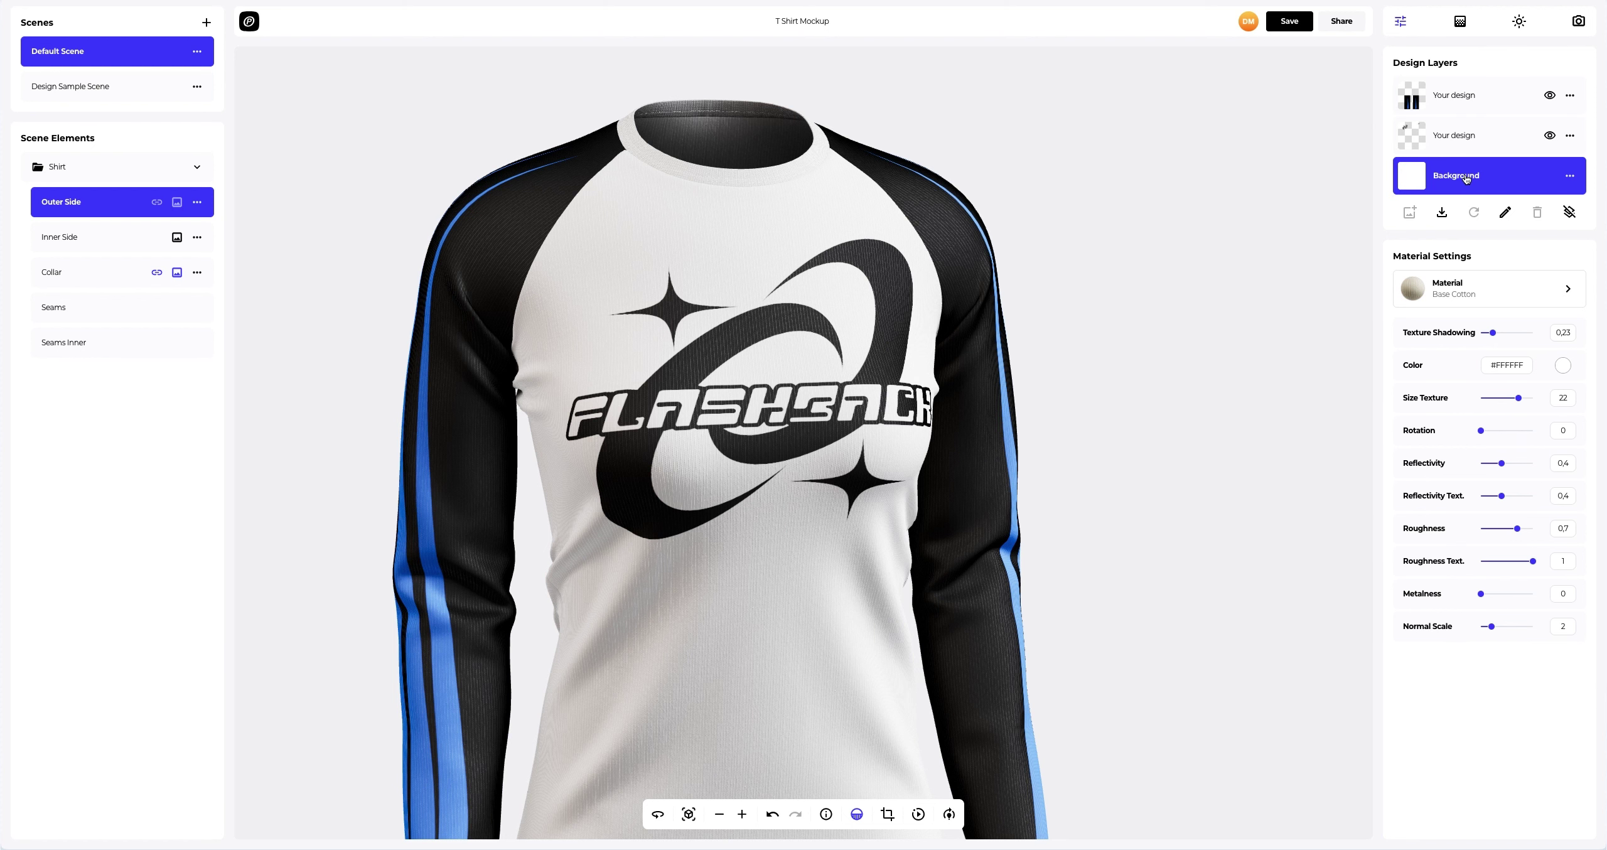
{"action": "left_click", "coordinate": [1569, 369]}
{"action": "left_click", "coordinate": [1525, 544]}
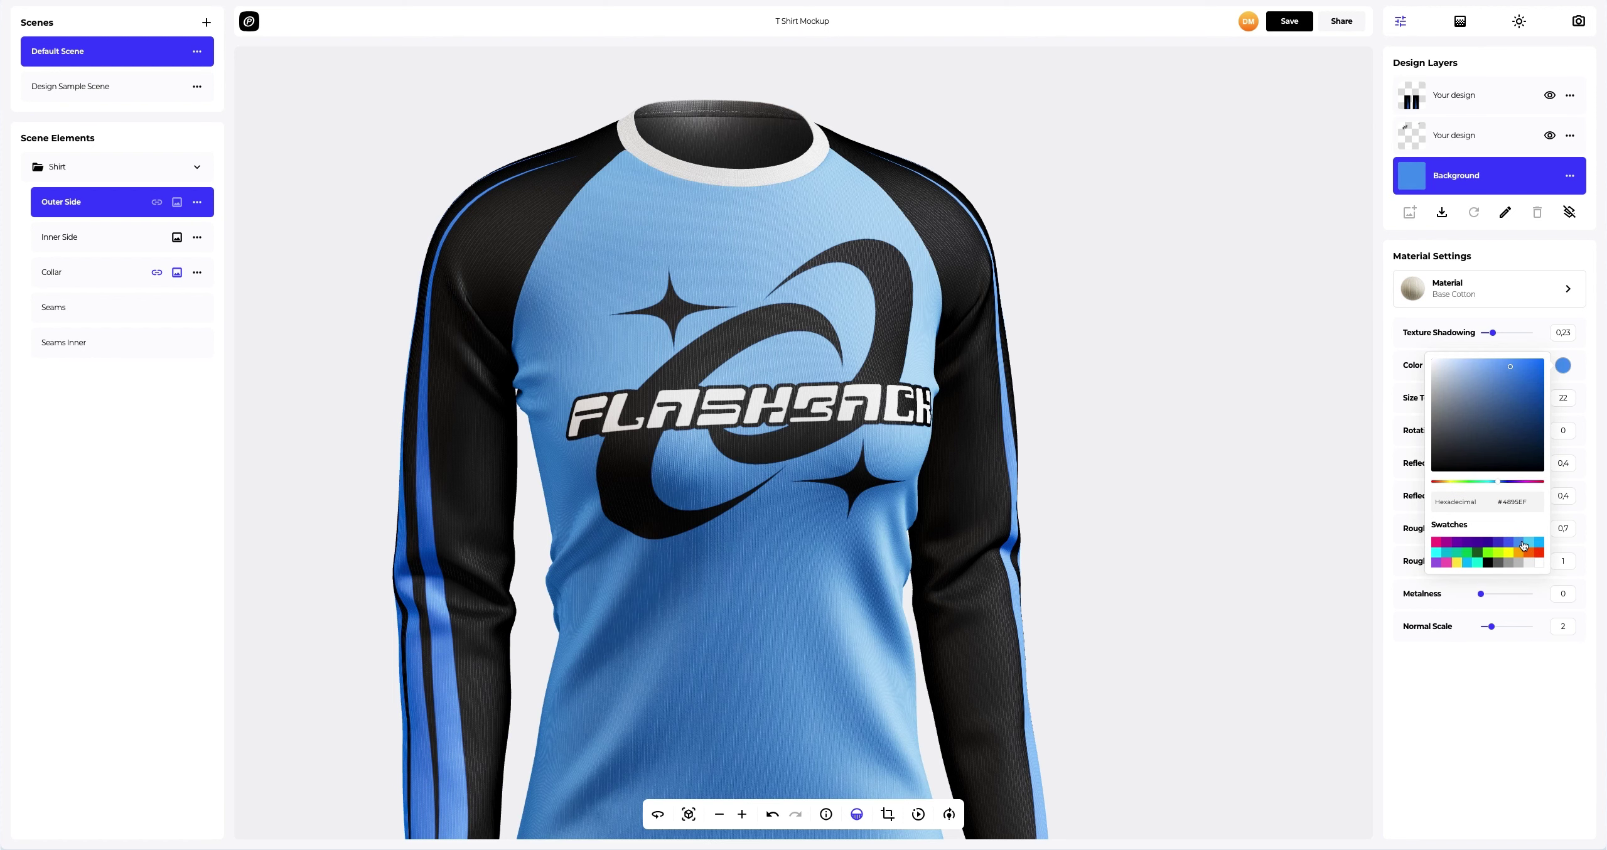
{"action": "left_click_drag", "start_coordinate": [1513, 378], "coordinate": [1522, 411]}
{"action": "triple_click", "coordinate": [1517, 502]}
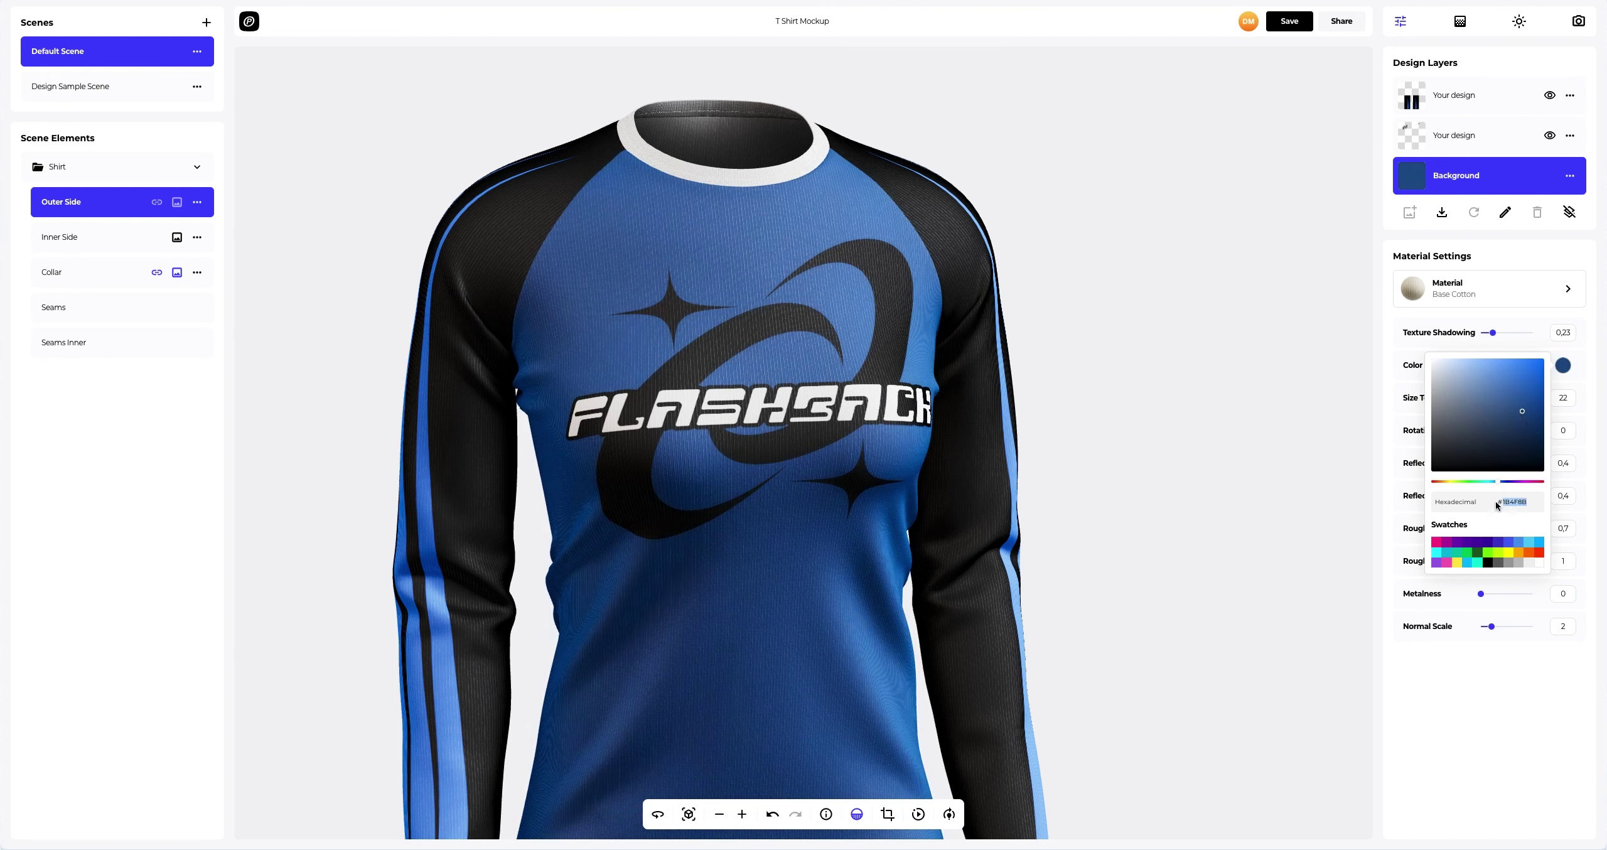
{"action": "type", "text": "#127BFF"}
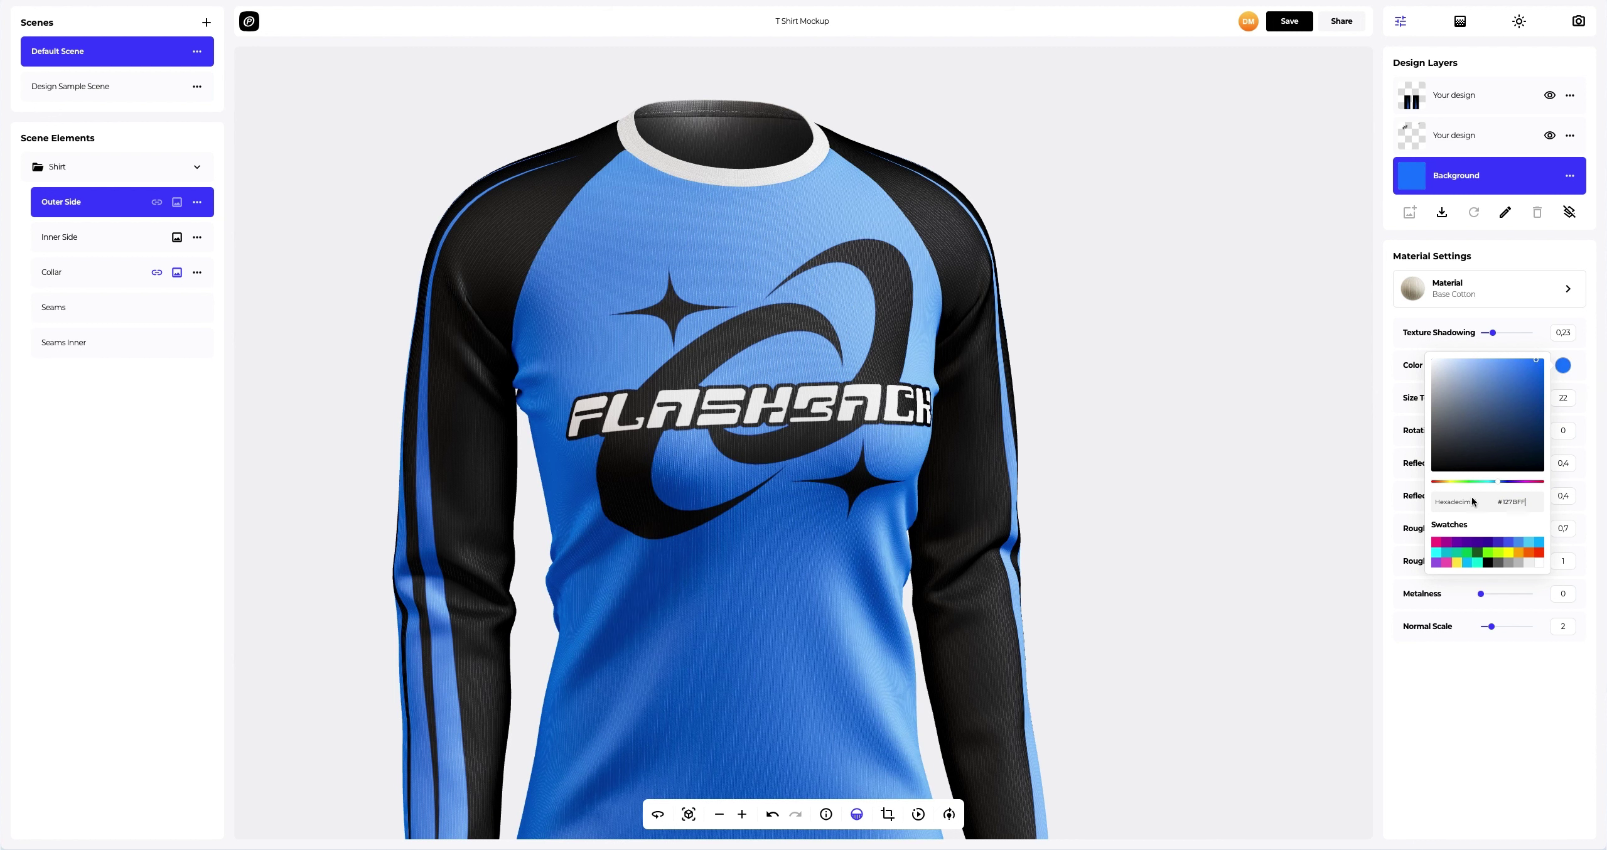
{"action": "left_click", "coordinate": [1386, 468]}
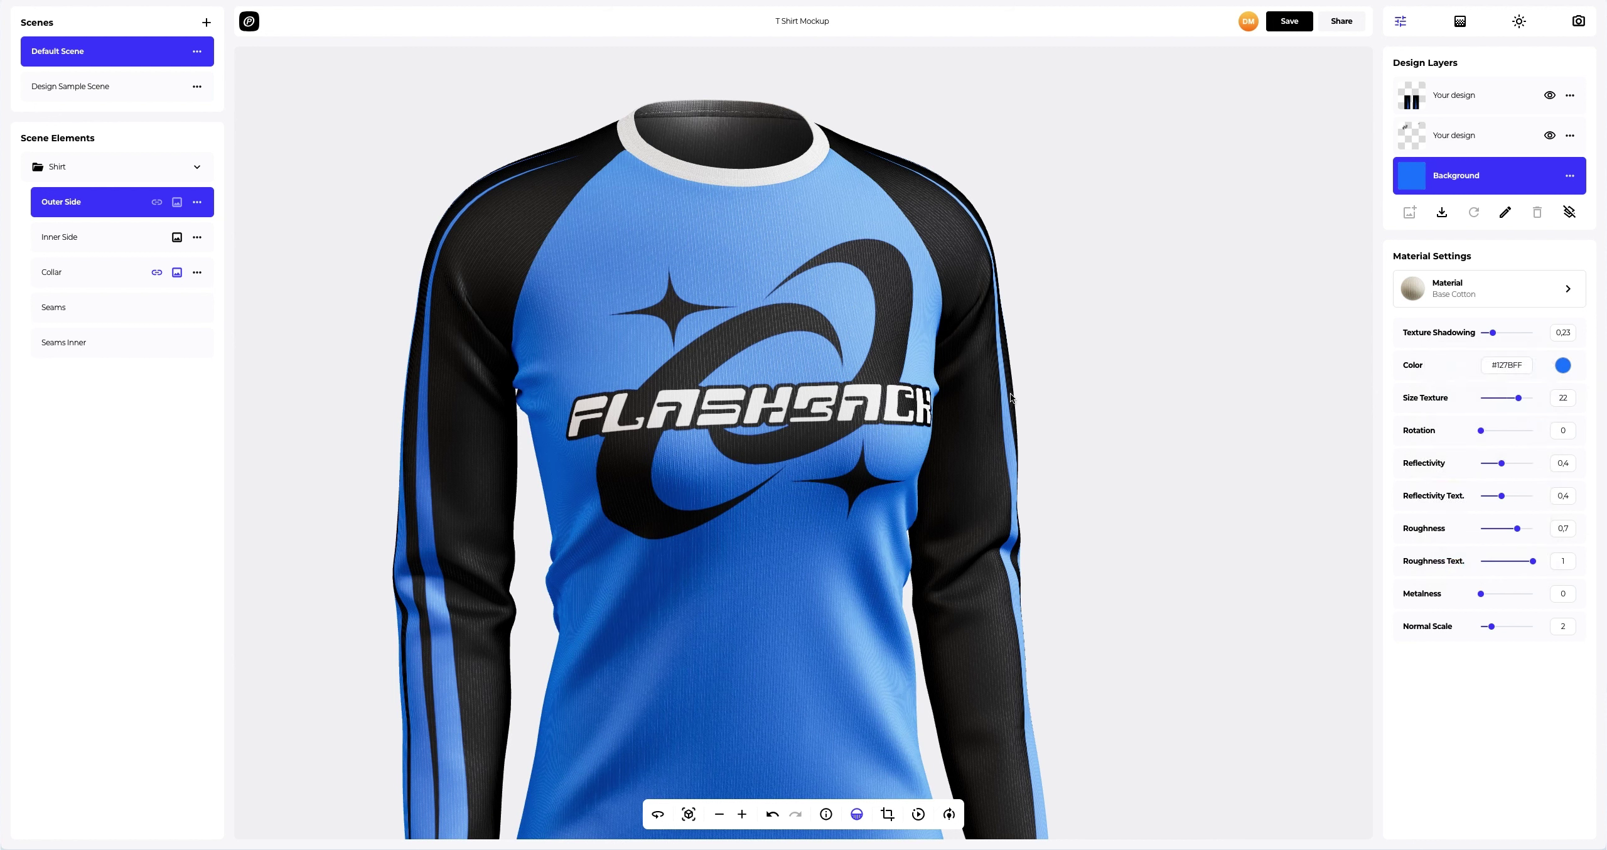
Paste the blue #127BFF material onto the shirt's Inner Side
{"action": "left_click_drag", "start_coordinate": [799, 426], "coordinate": [776, 355]}
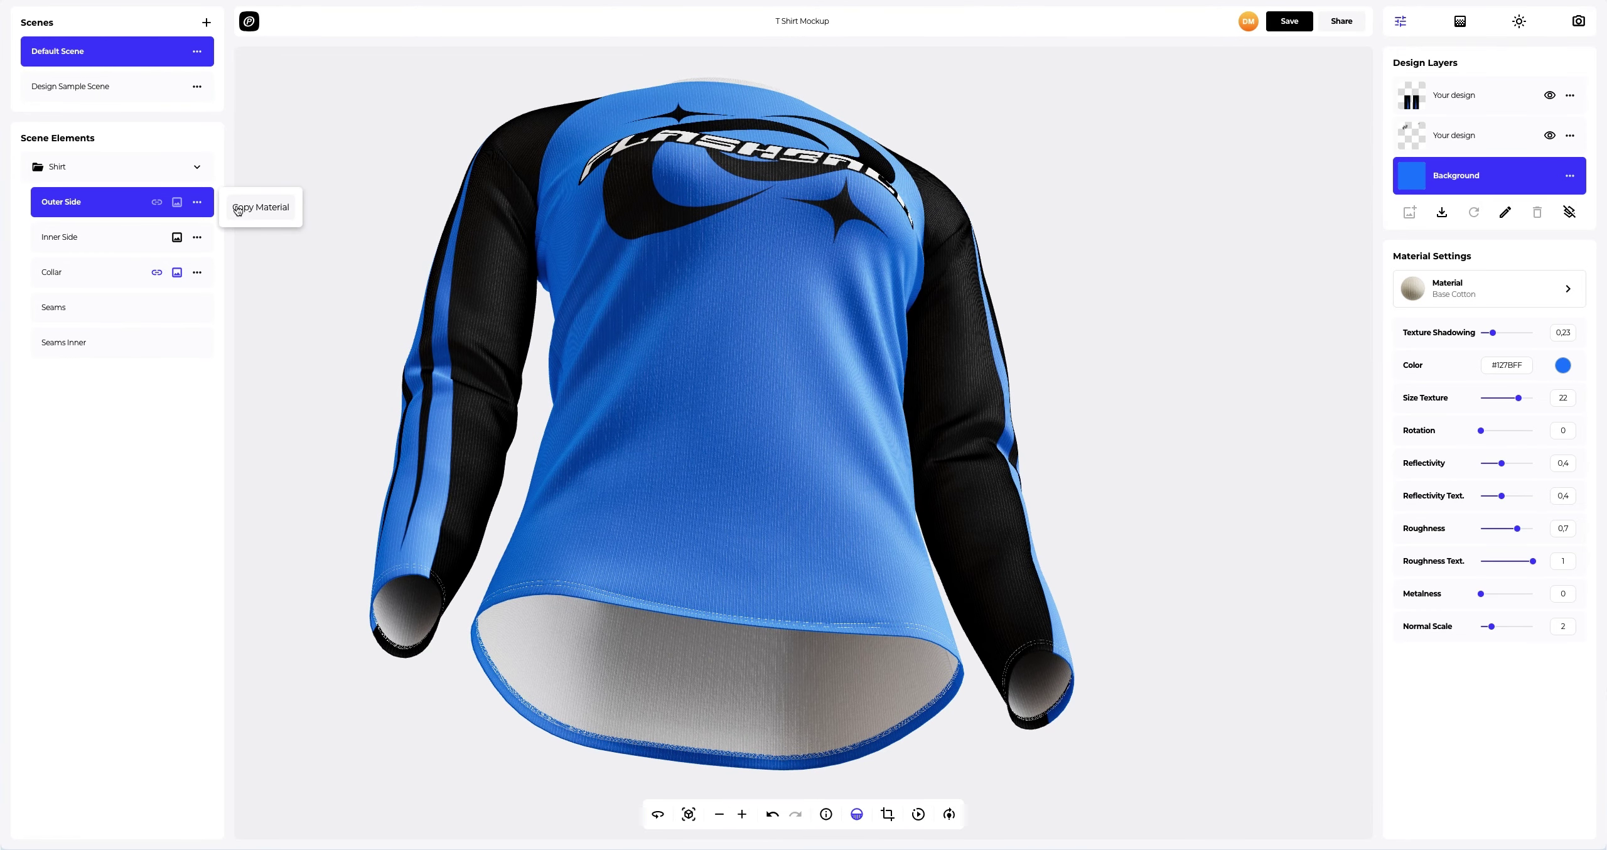
{"action": "left_click", "coordinate": [126, 237]}
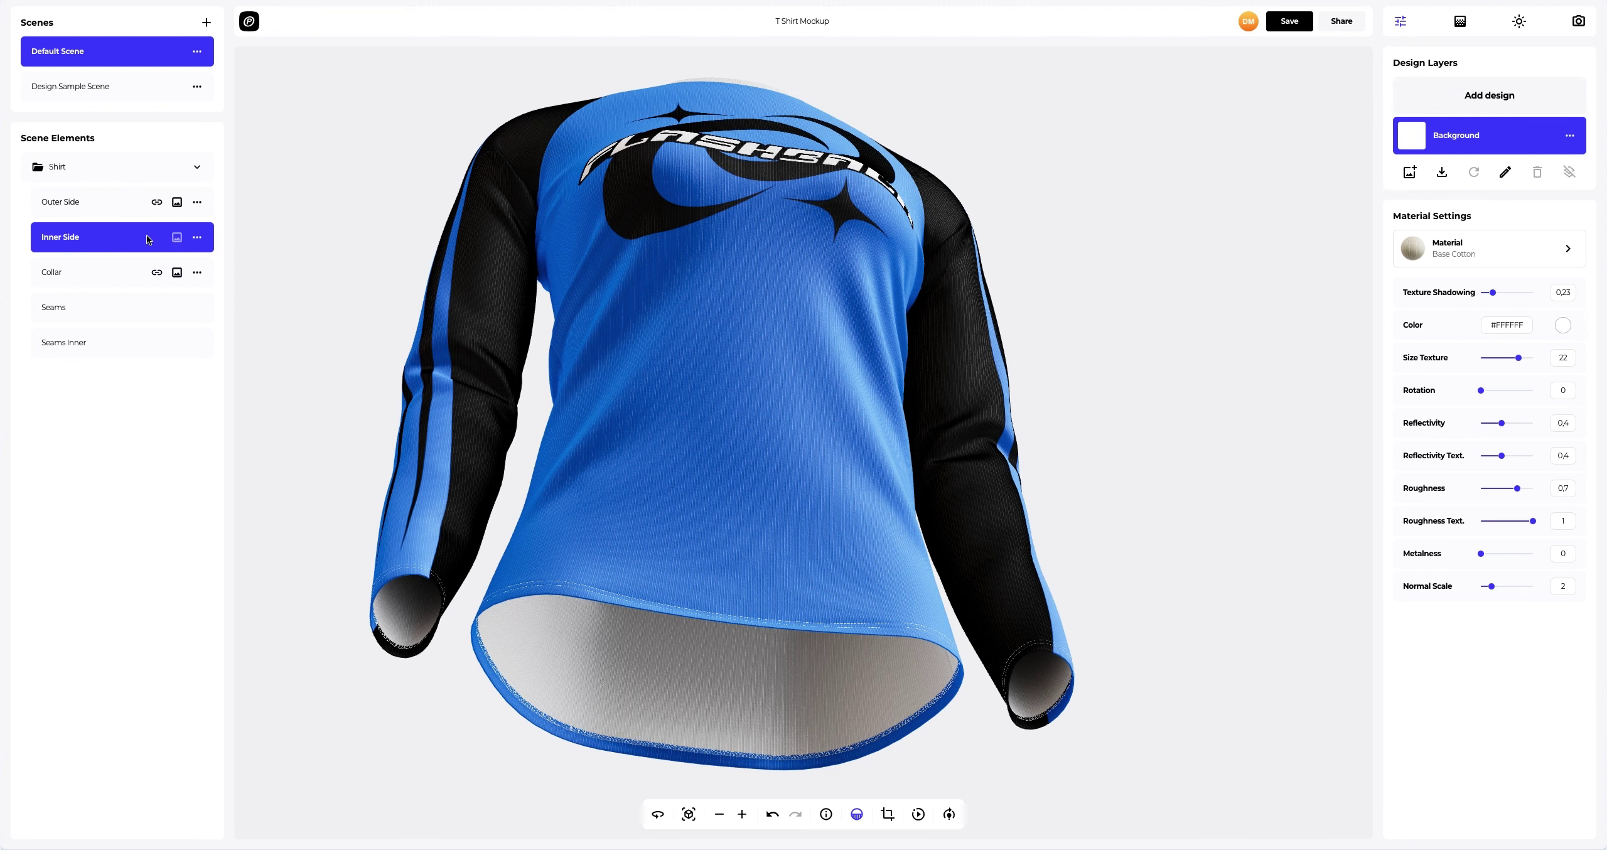
{"action": "left_click", "coordinate": [196, 237]}
{"action": "left_click", "coordinate": [237, 270]}
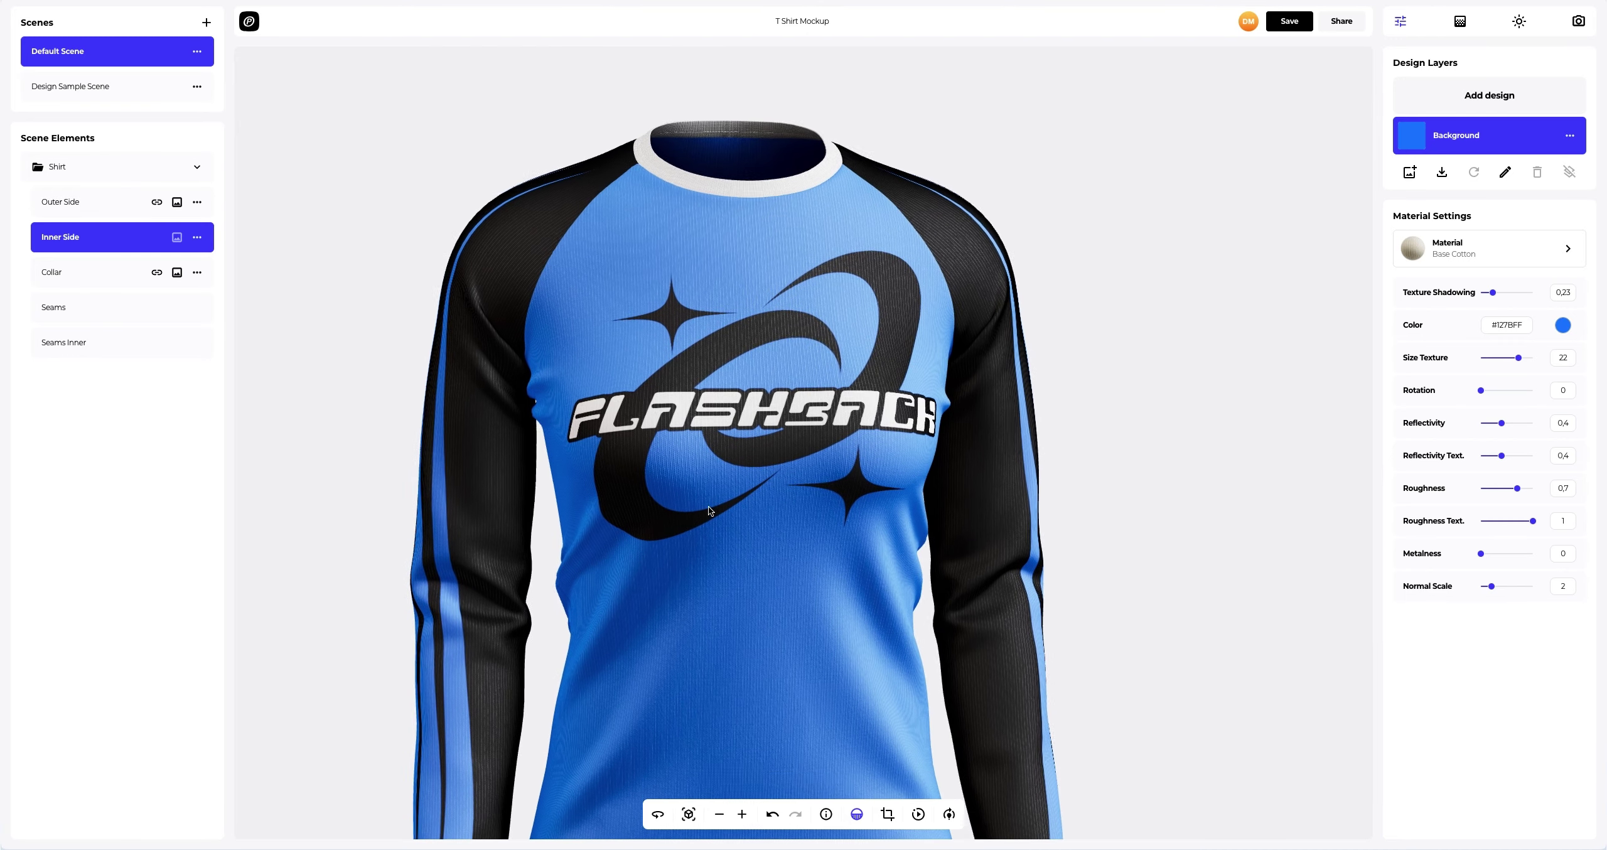
{"action": "scroll", "coordinate": [776, 206], "scroll_direction": "up", "scroll_amount": 5}
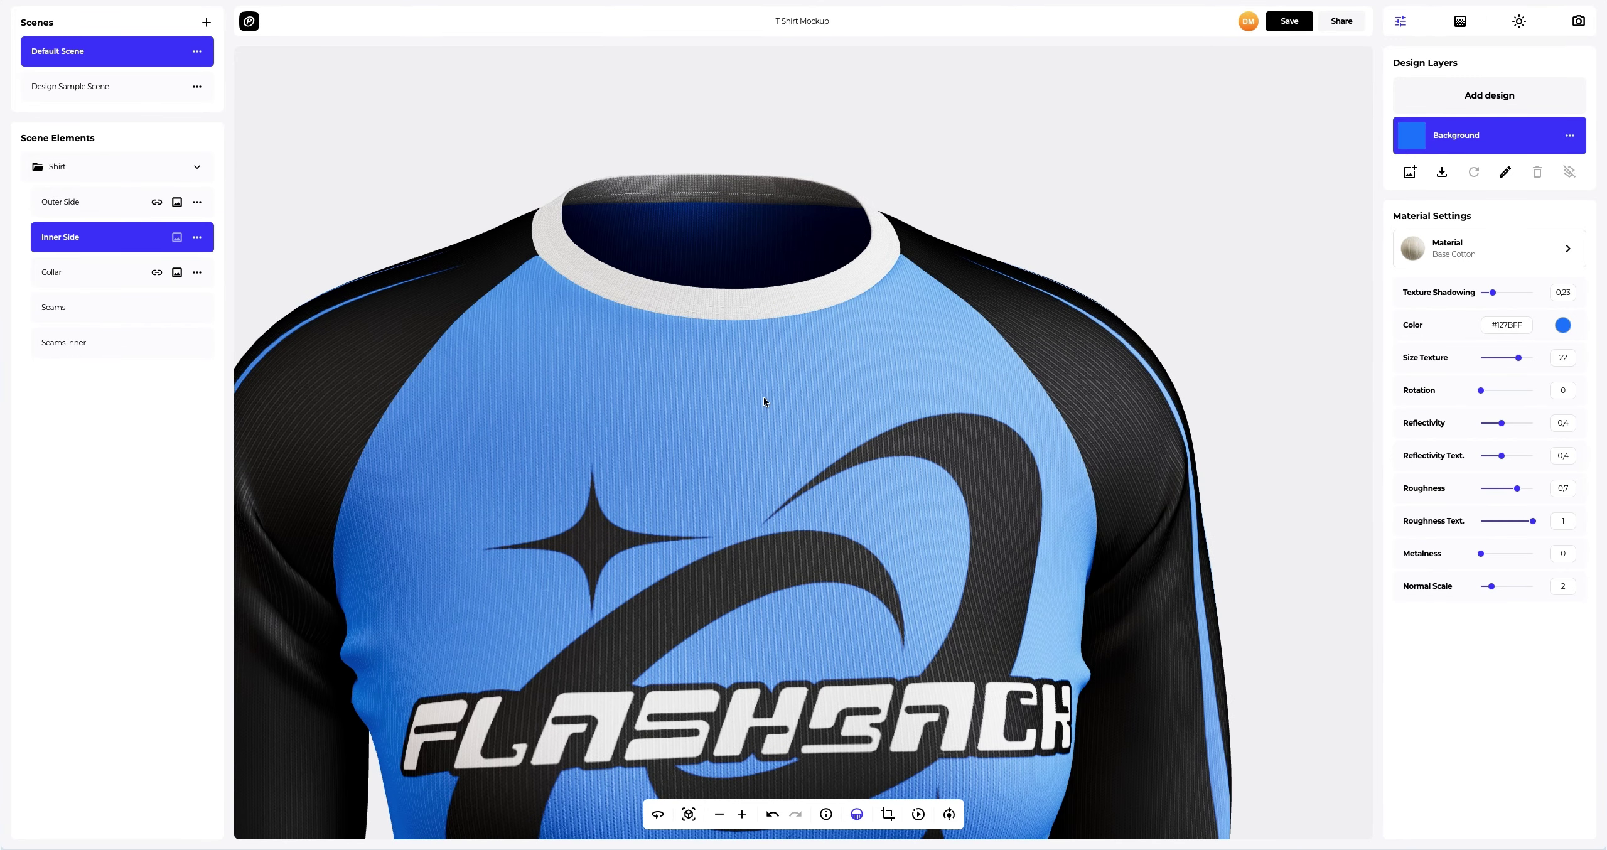
Set the Collar's Background layer colour to black #000000
{"action": "scroll", "coordinate": [746, 280], "scroll_direction": "up", "scroll_amount": 3}
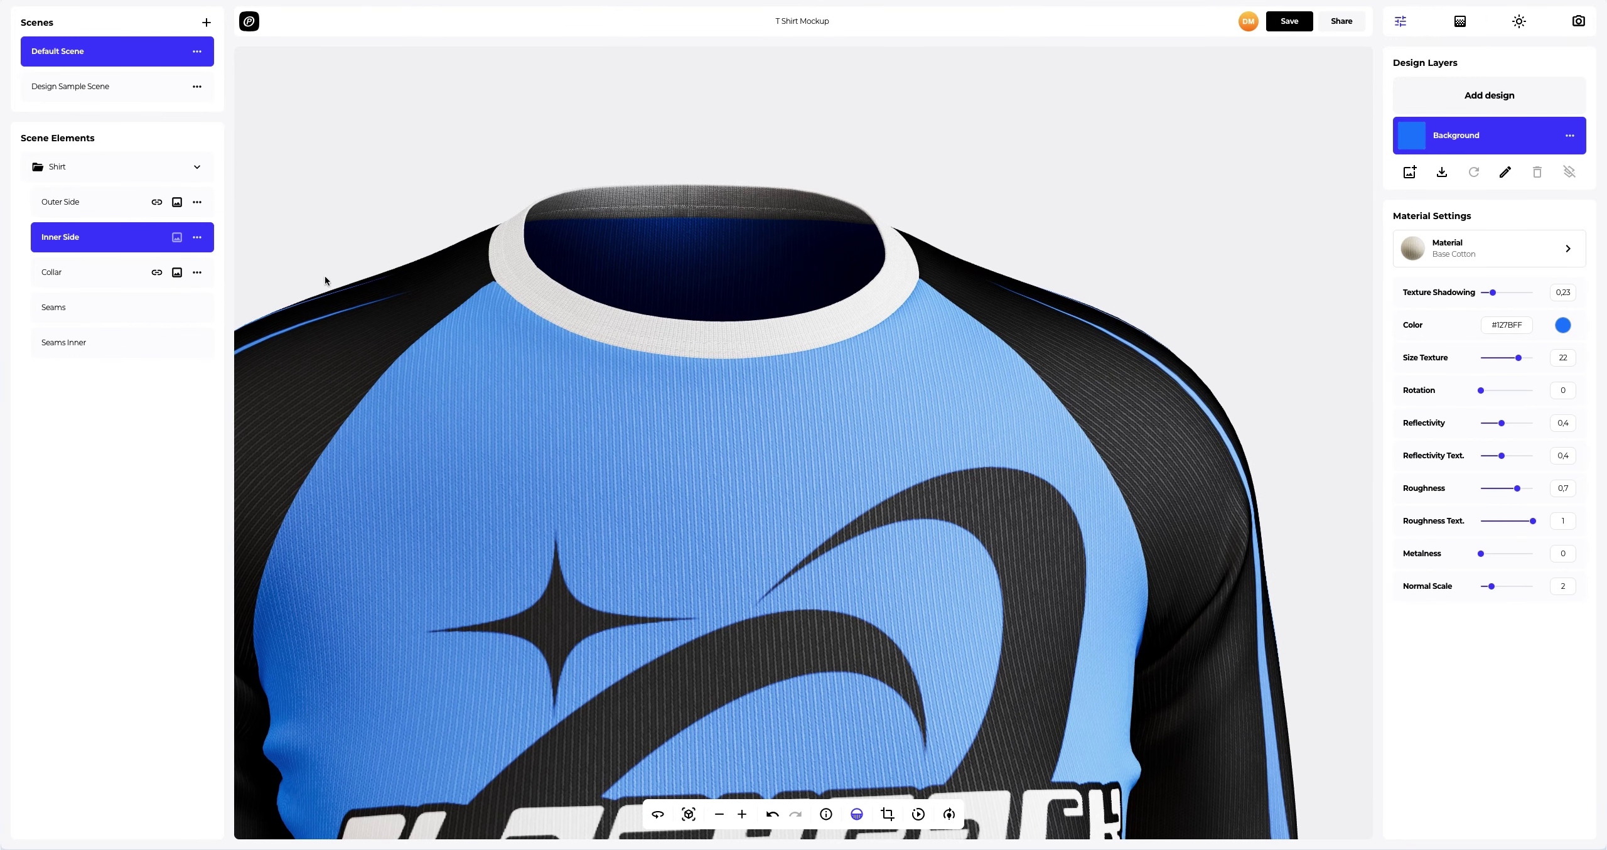
{"action": "left_click", "coordinate": [84, 276]}
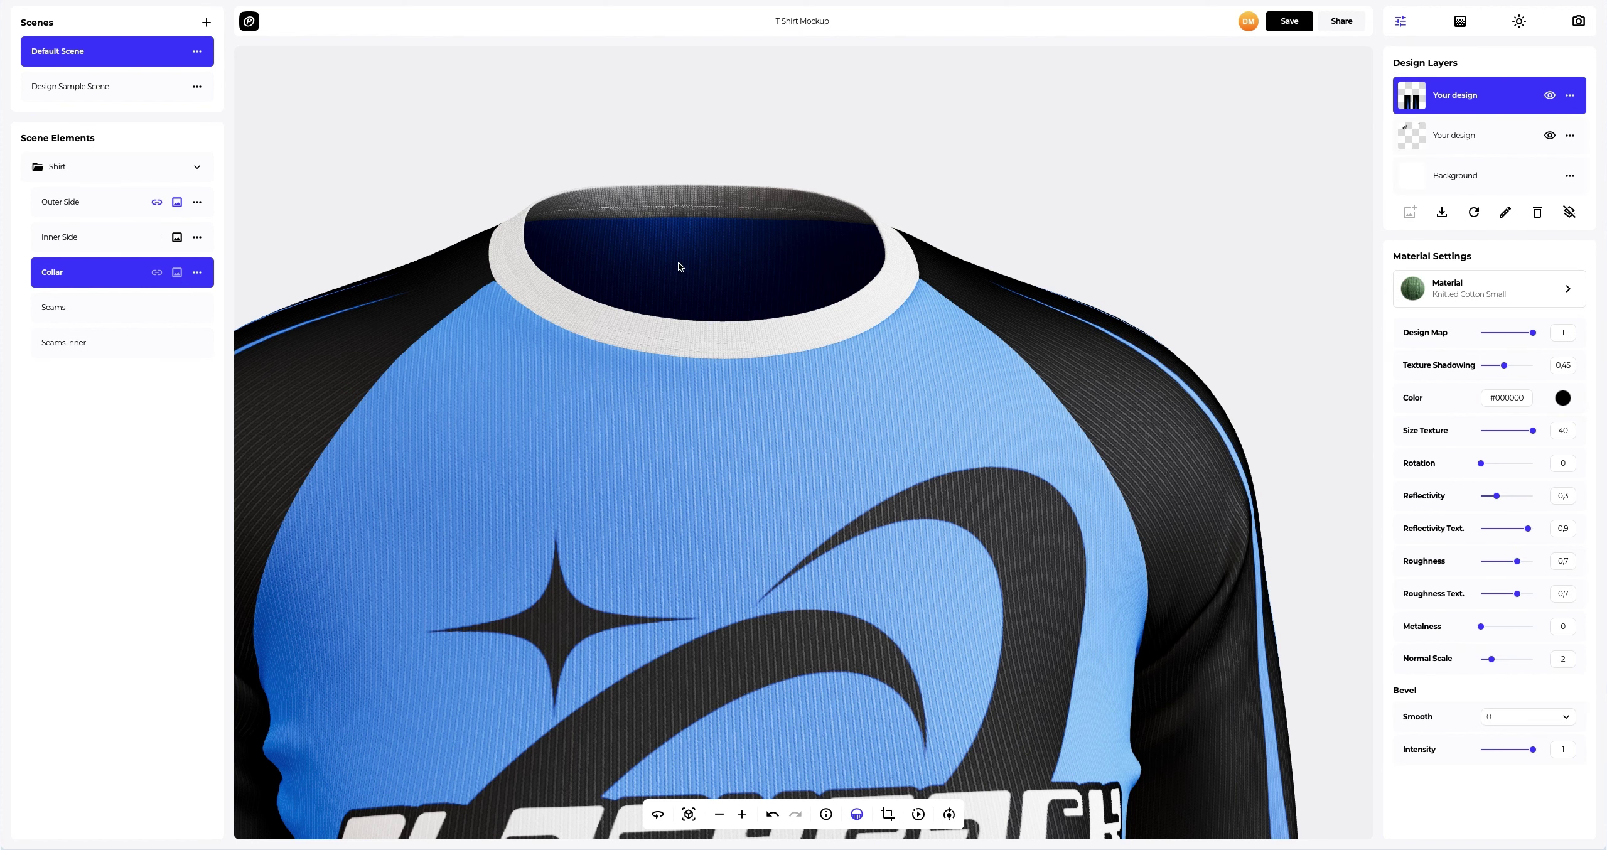
{"action": "left_click", "coordinate": [1473, 178]}
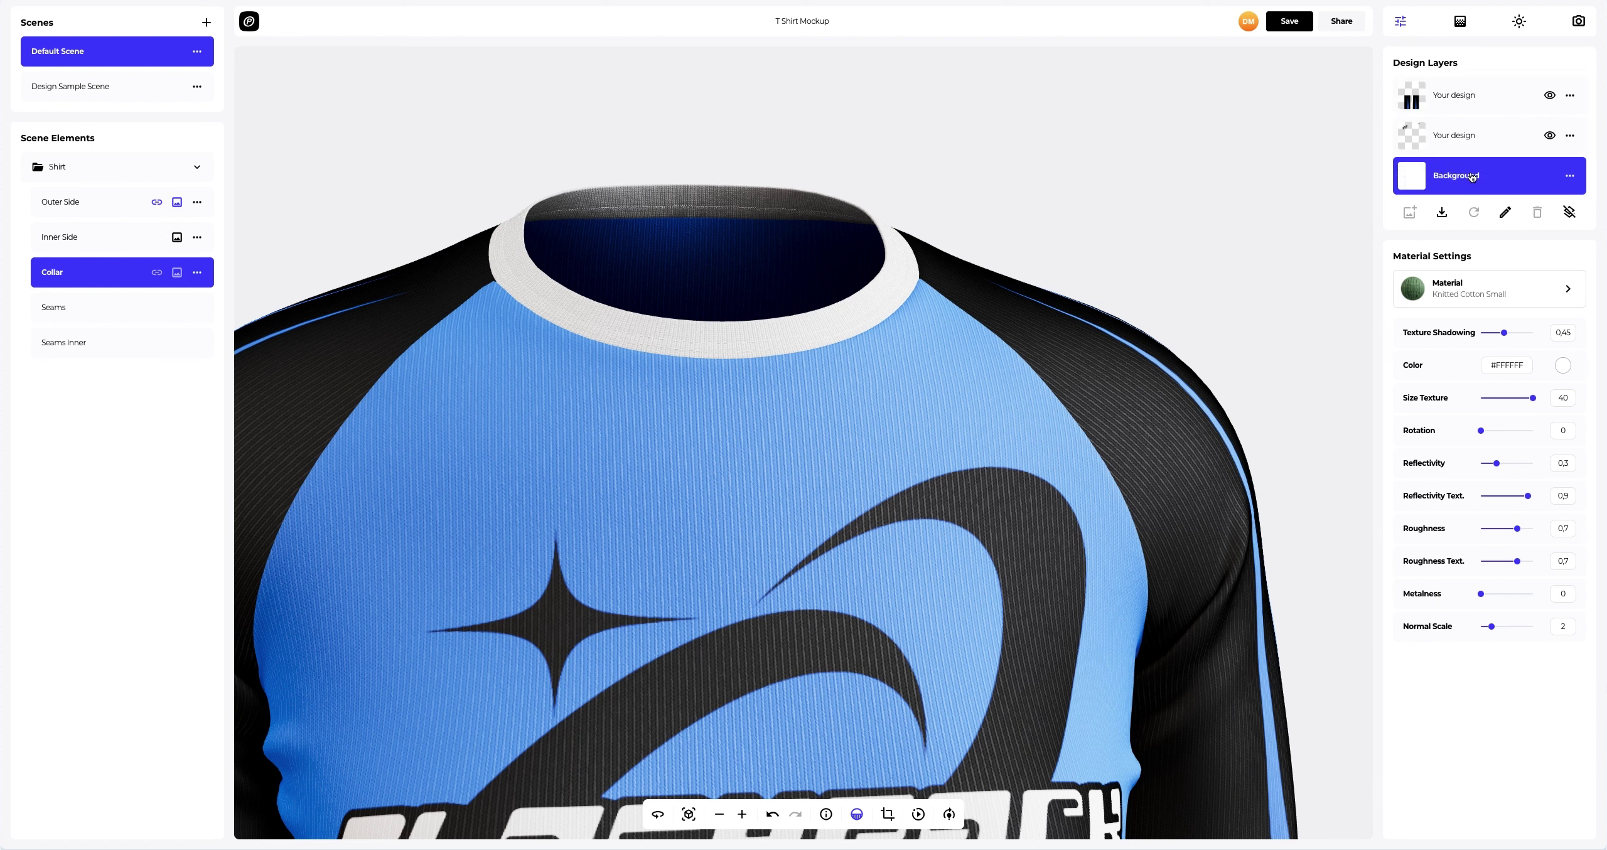
{"action": "left_click", "coordinate": [1562, 366]}
{"action": "left_click", "coordinate": [1488, 563]}
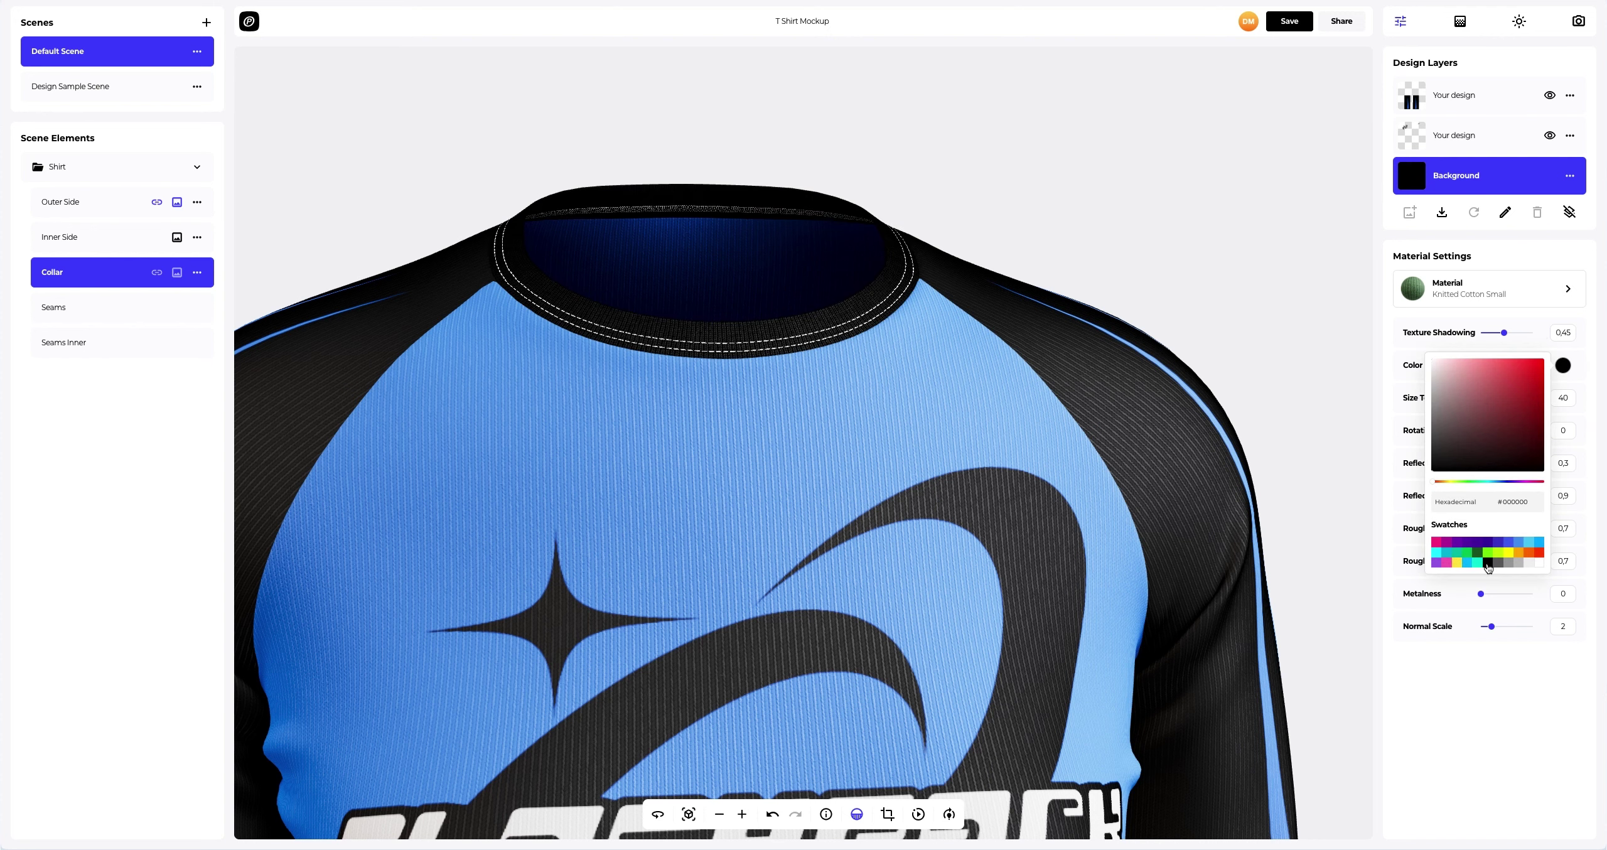
{"action": "left_click", "coordinate": [1418, 484]}
{"action": "left_click_drag", "start_coordinate": [760, 371], "coordinate": [799, 365]}
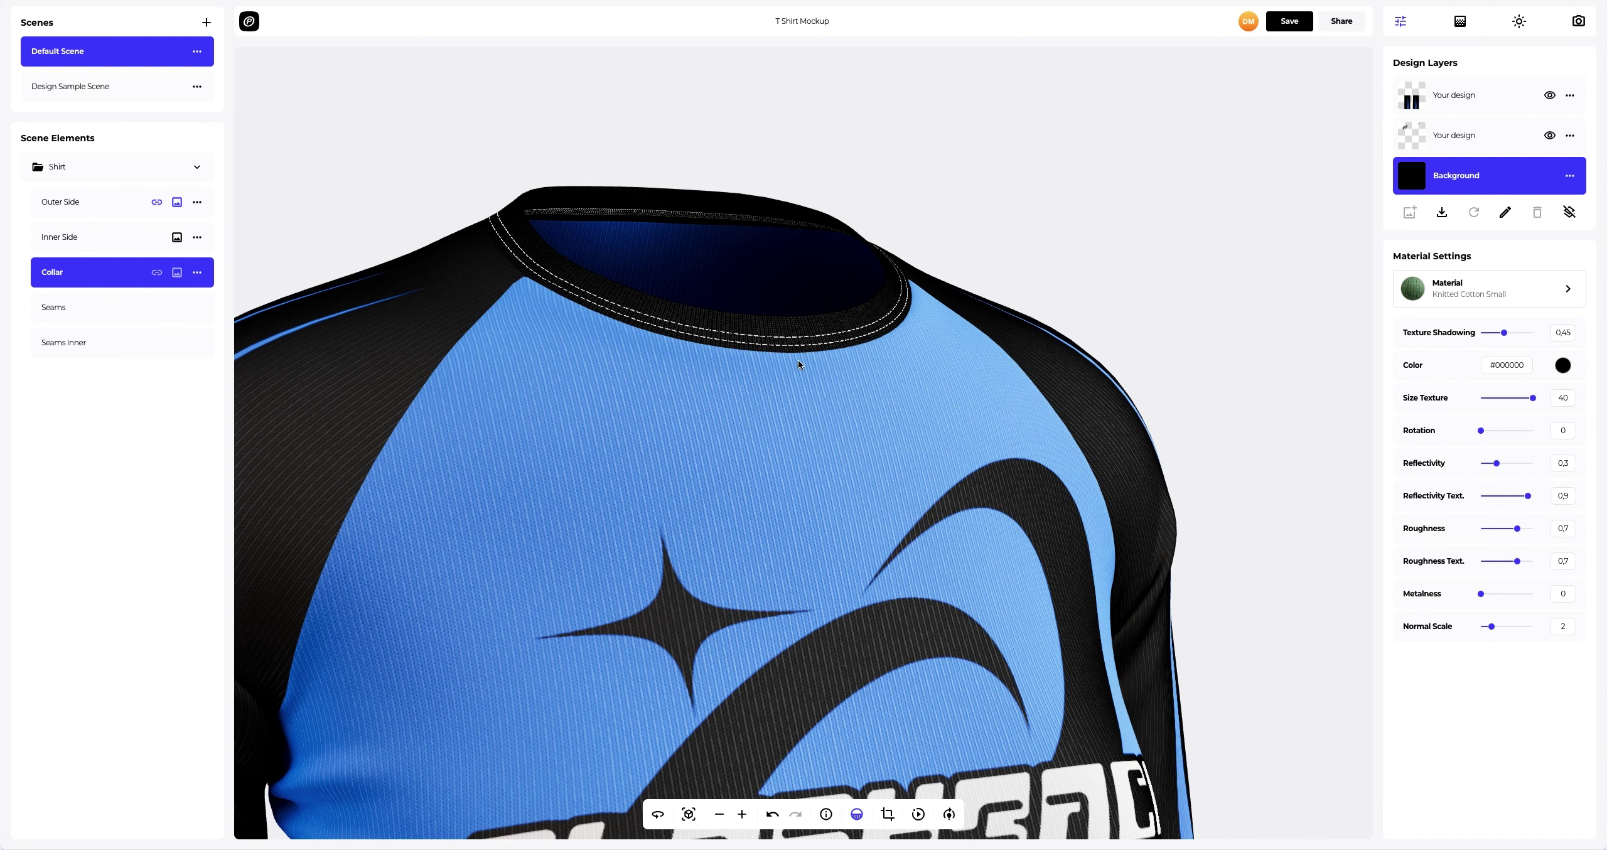
Make the outer Seams colour dark grey
{"action": "left_click", "coordinate": [71, 308]}
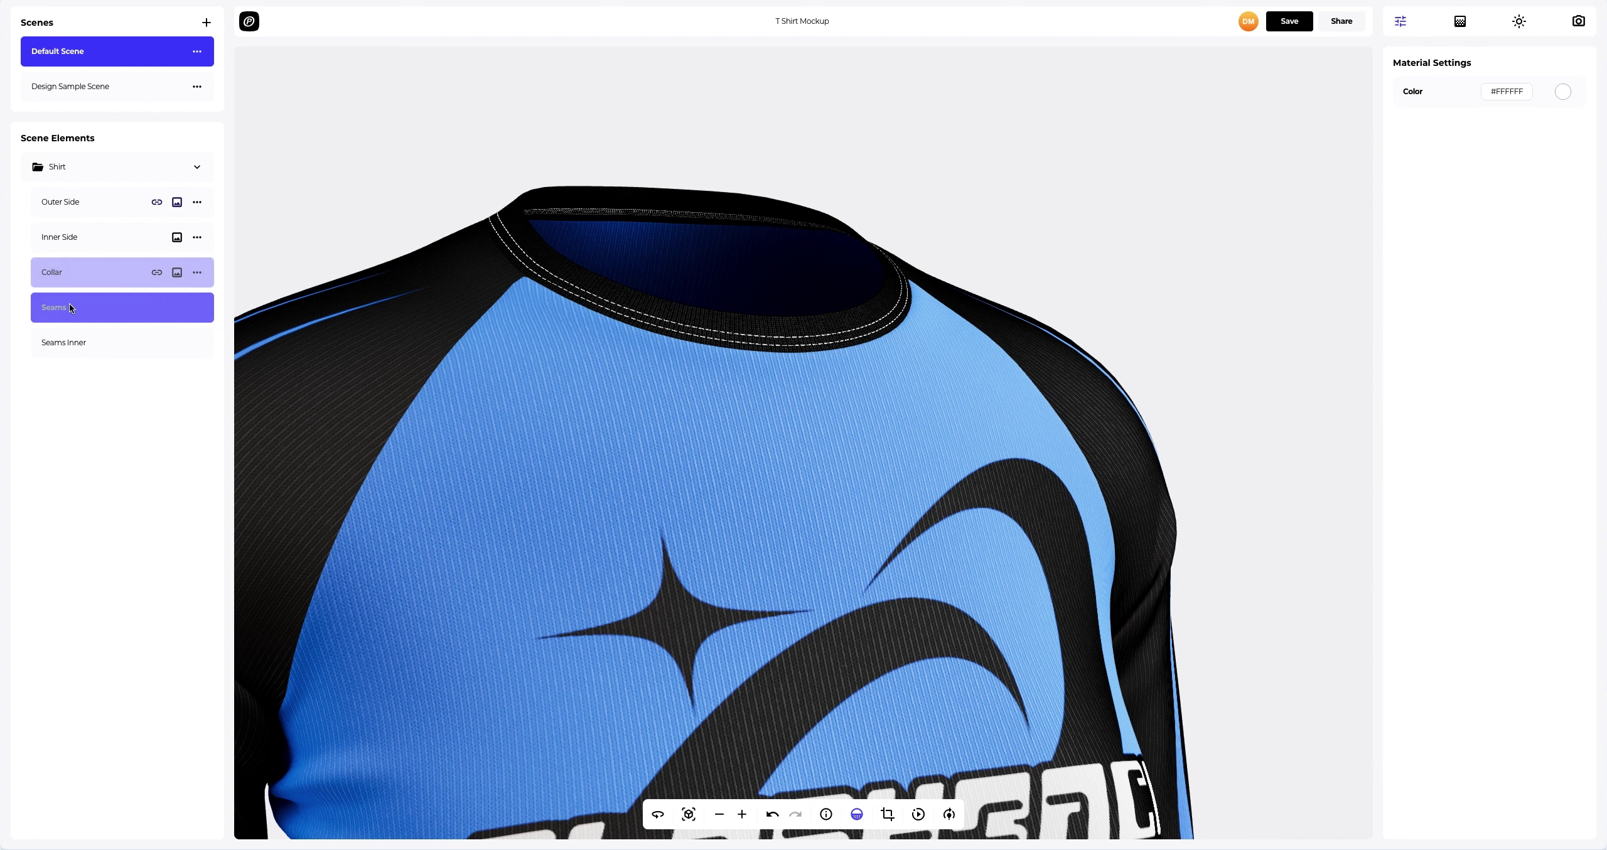
{"action": "left_click", "coordinate": [1565, 94]}
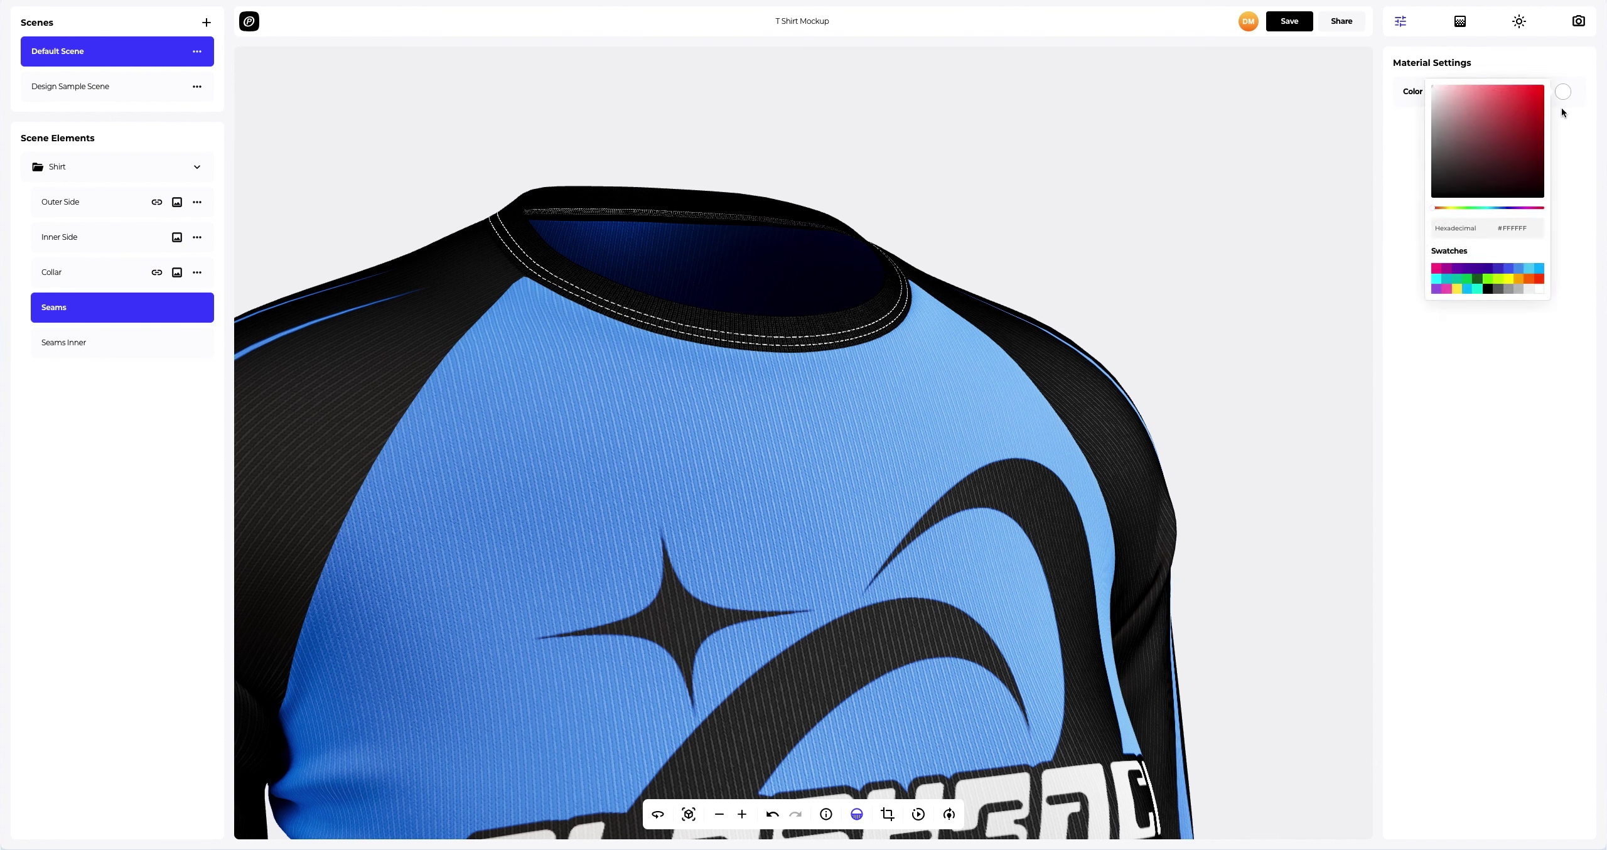
{"action": "left_click", "coordinate": [1499, 289]}
{"action": "left_click_drag", "start_coordinate": [974, 251], "coordinate": [793, 279]}
Give Seams Inner the same dark grey colour
{"action": "left_click", "coordinate": [93, 343]}
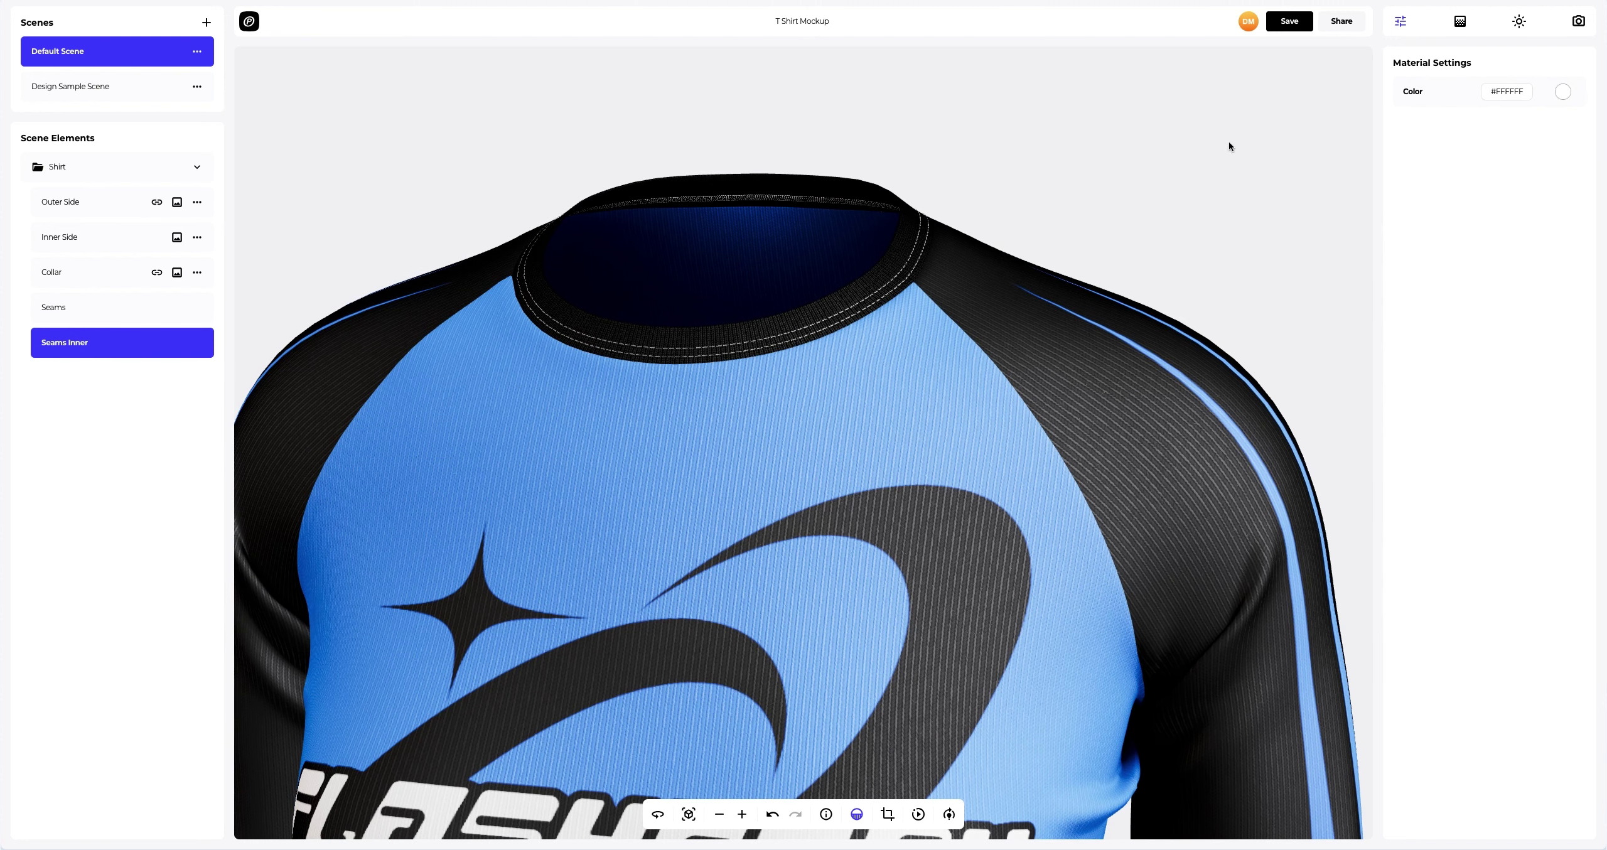
{"action": "left_click", "coordinate": [1561, 93]}
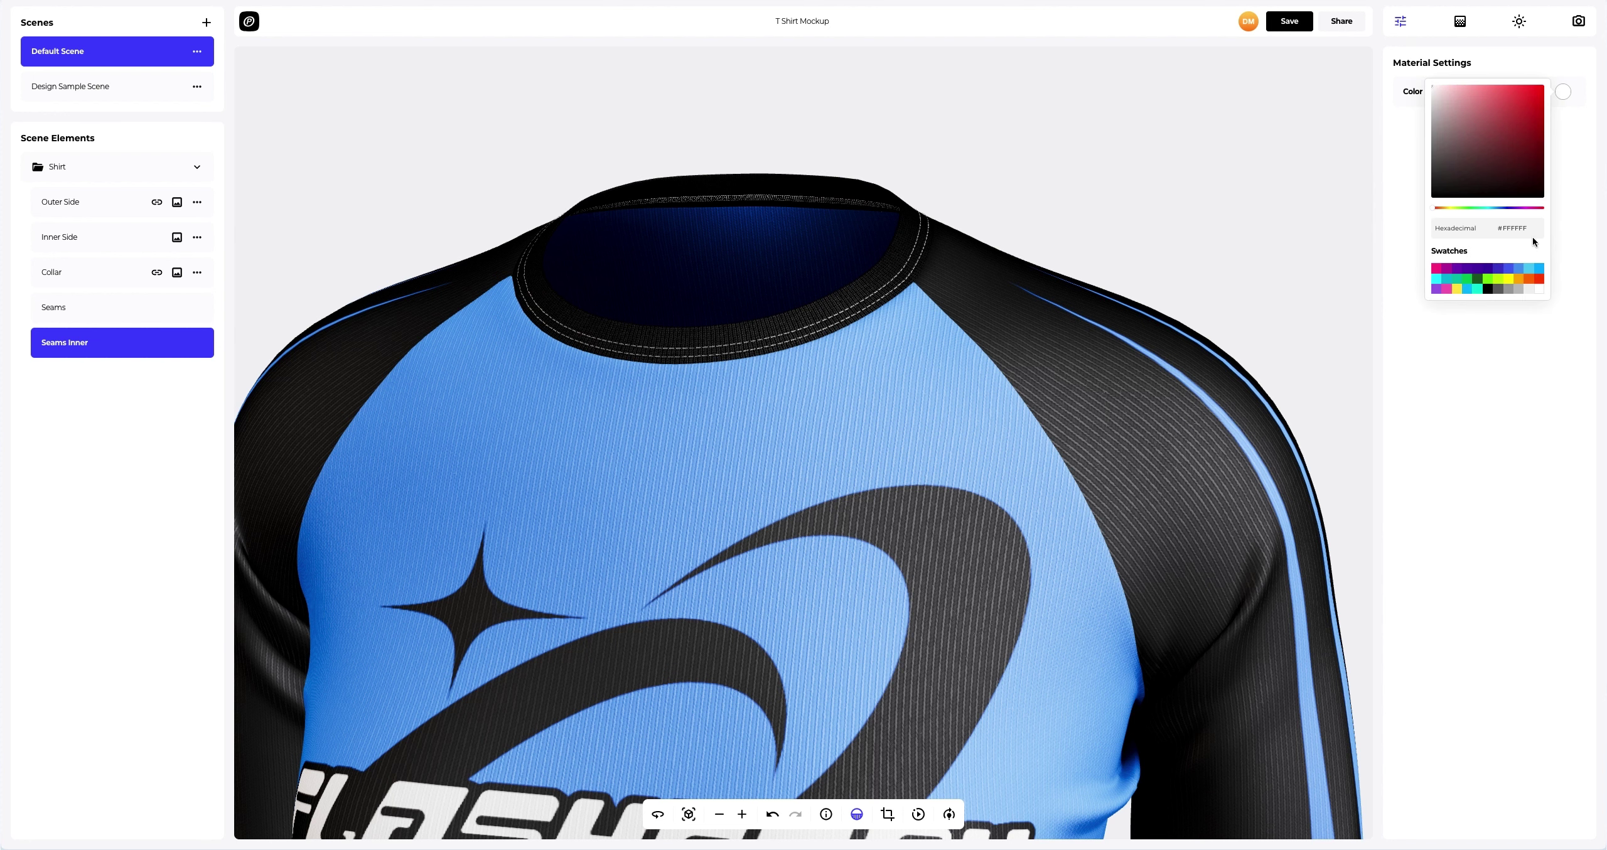
{"action": "left_click", "coordinate": [1502, 290]}
{"action": "left_click", "coordinate": [997, 282]}
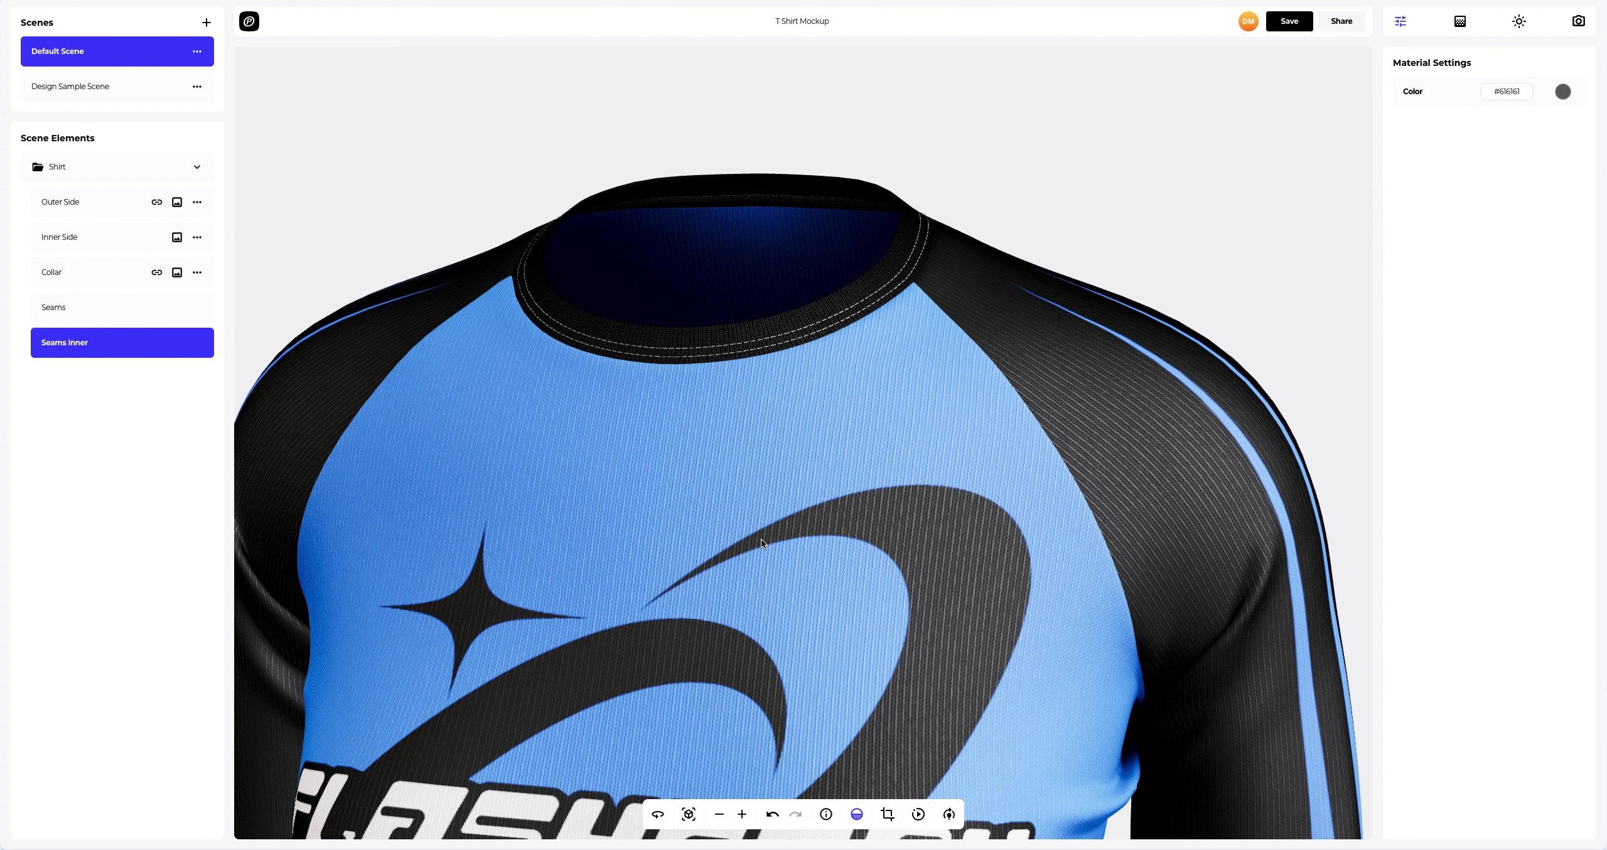
Reset the view, check the shirt's back, and reselect Outer Side
{"action": "left_click", "coordinate": [690, 818]}
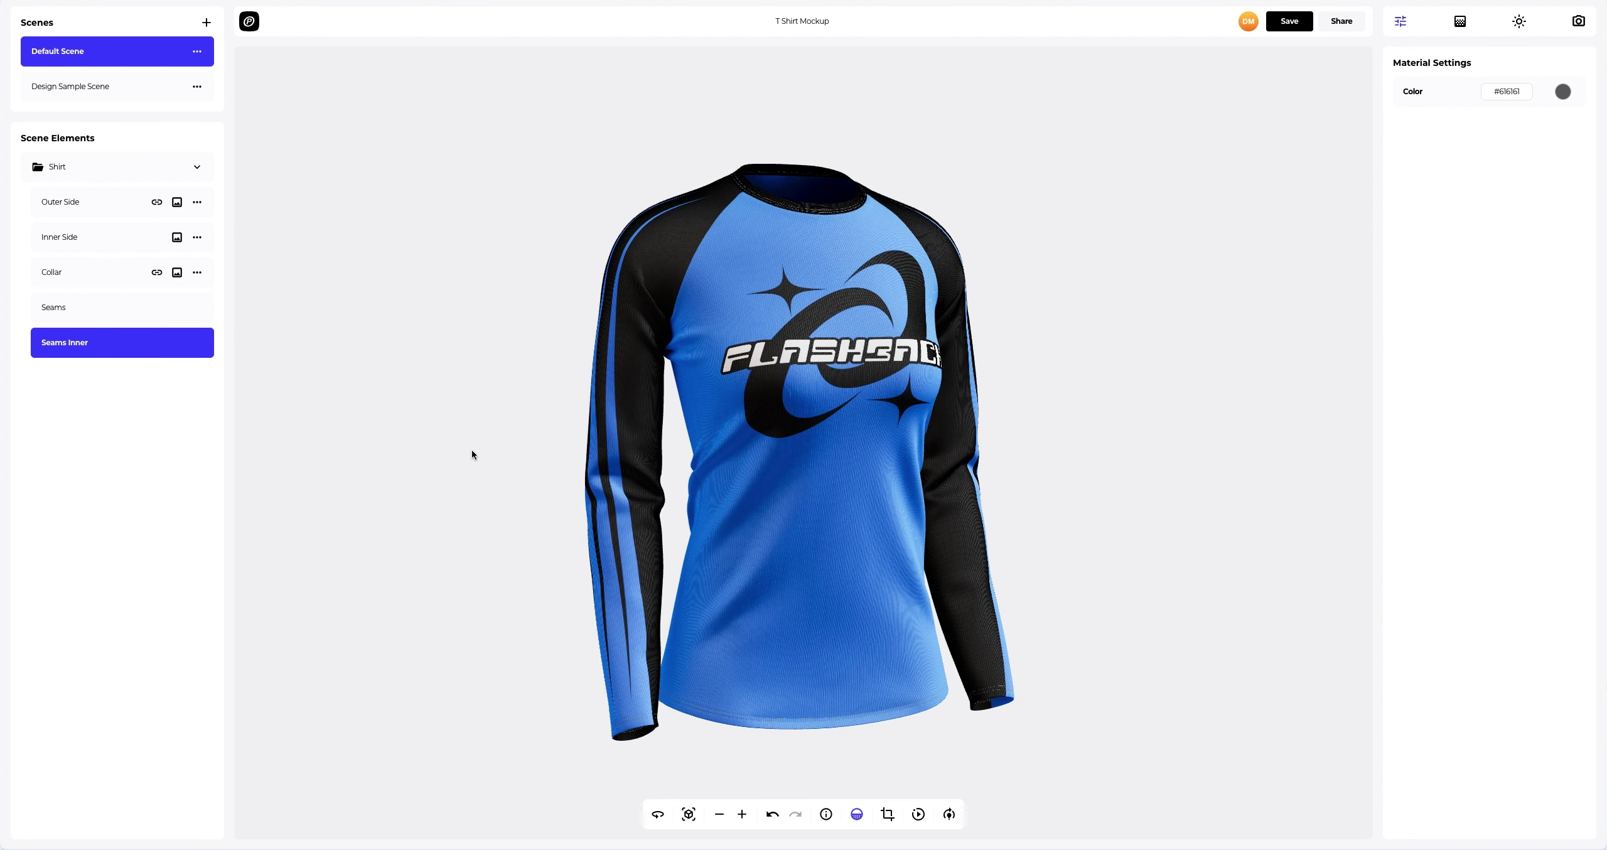
{"action": "left_click_drag", "start_coordinate": [472, 451], "coordinate": [1236, 450]}
{"action": "scroll", "coordinate": [830, 282], "scroll_direction": "up", "scroll_amount": 5}
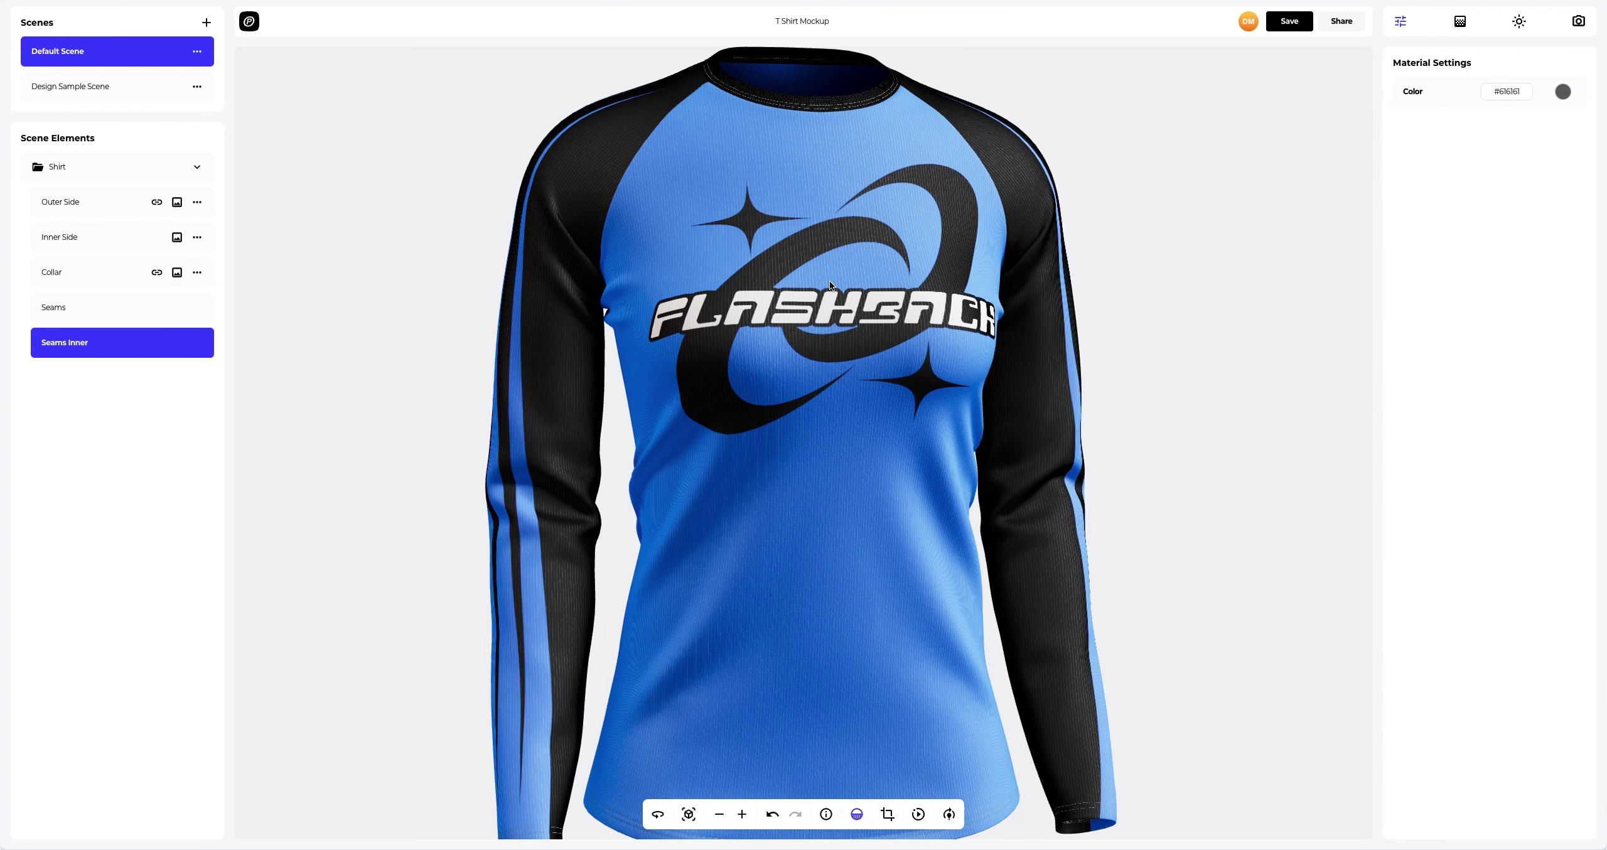
{"action": "scroll", "coordinate": [815, 402], "scroll_direction": "up", "scroll_amount": 2}
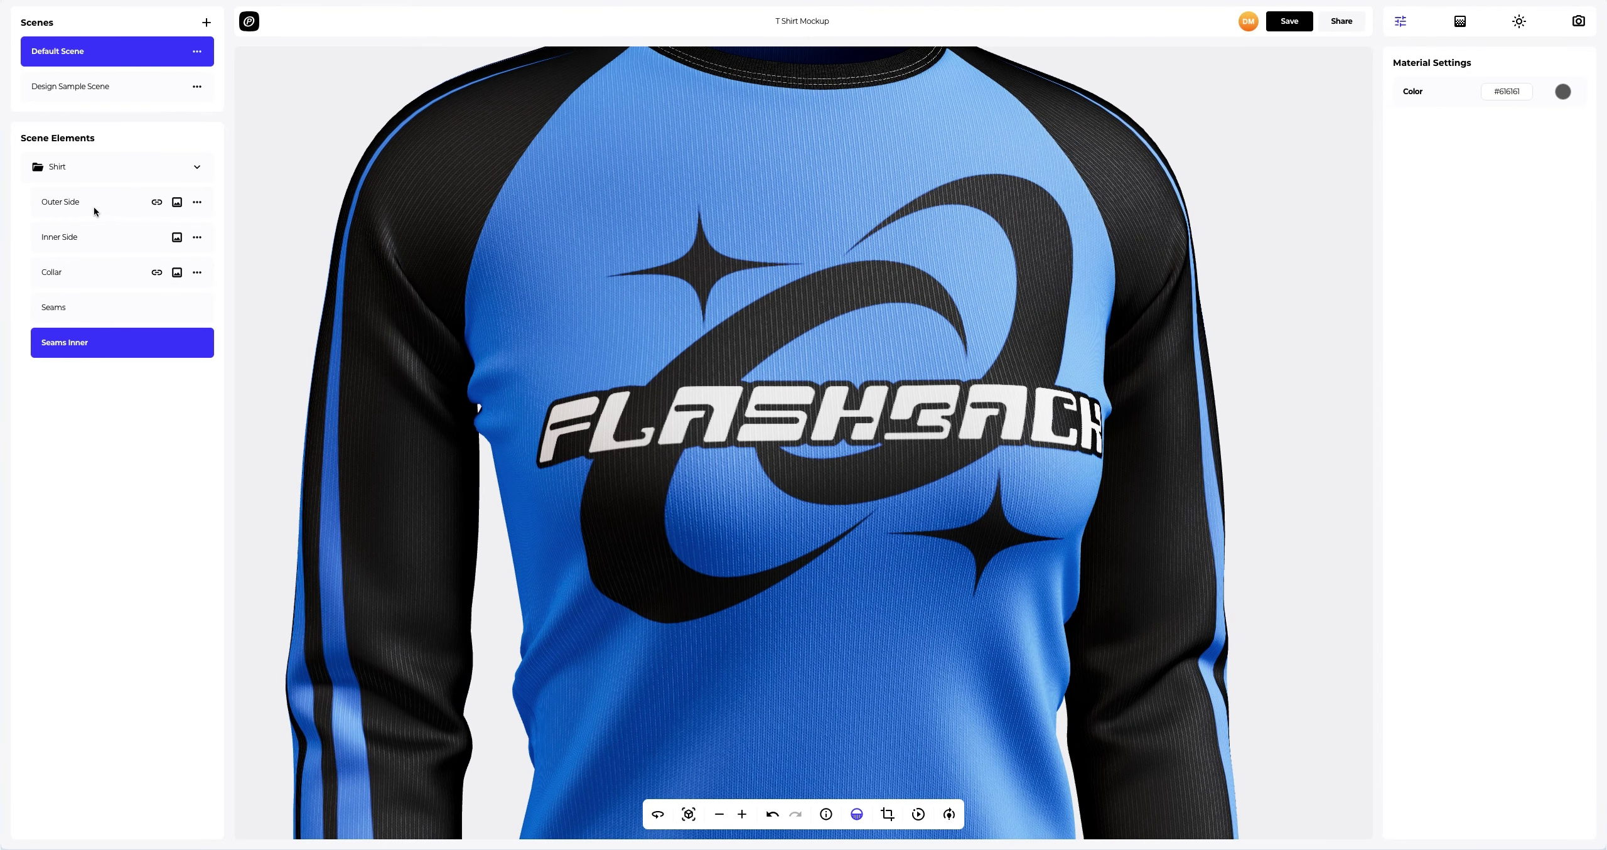
{"action": "left_click", "coordinate": [71, 205]}
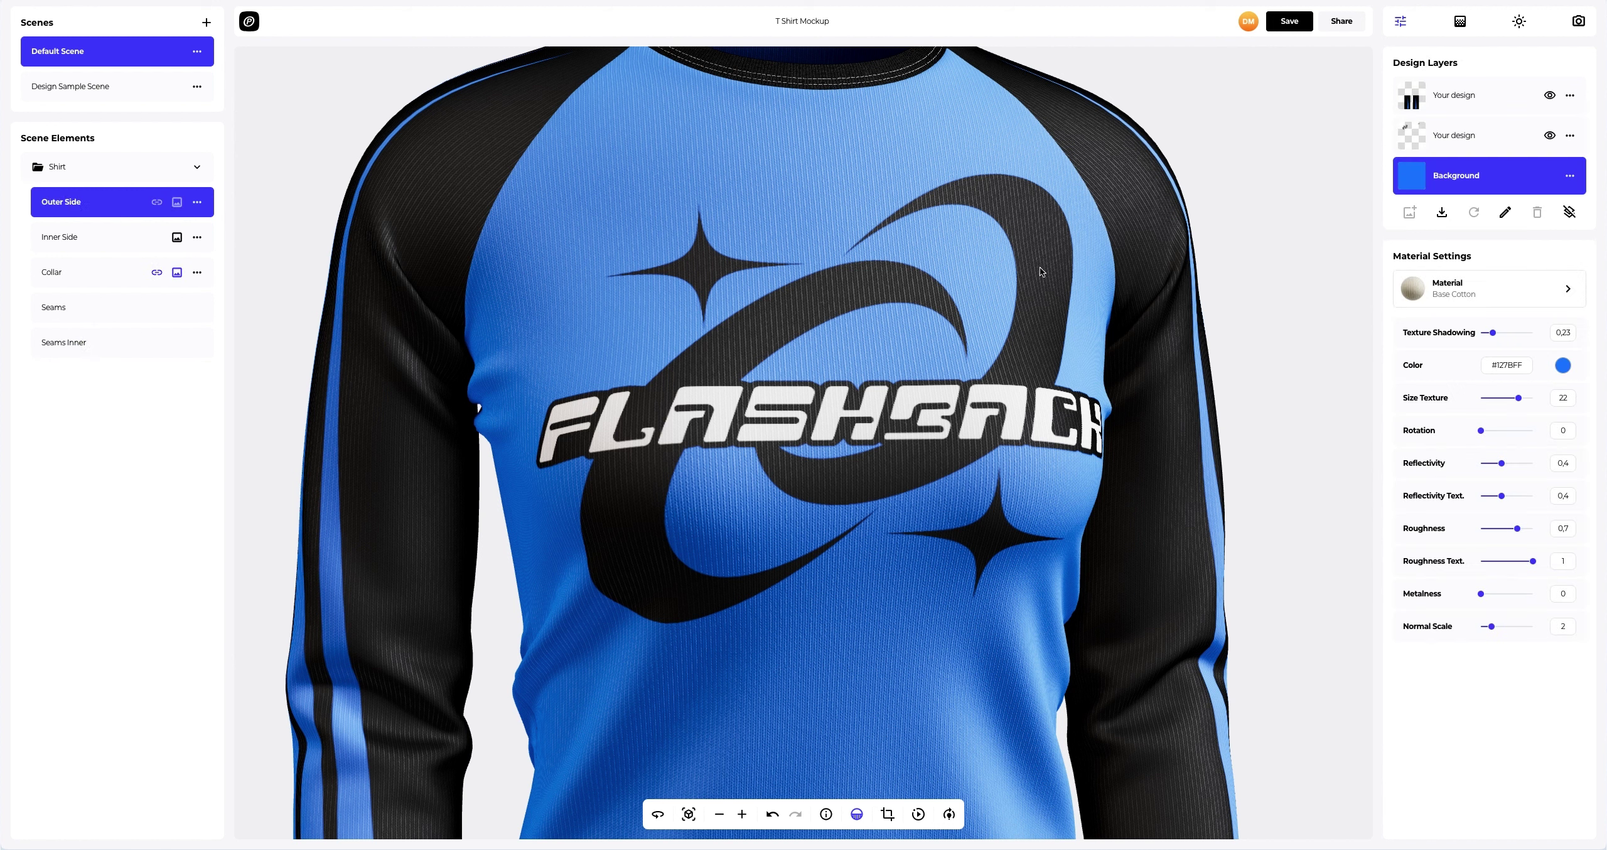
Apply the Plastic > Semi-Matte Plastic material to the FLASHBACK logo layer
{"action": "left_click", "coordinate": [1470, 143]}
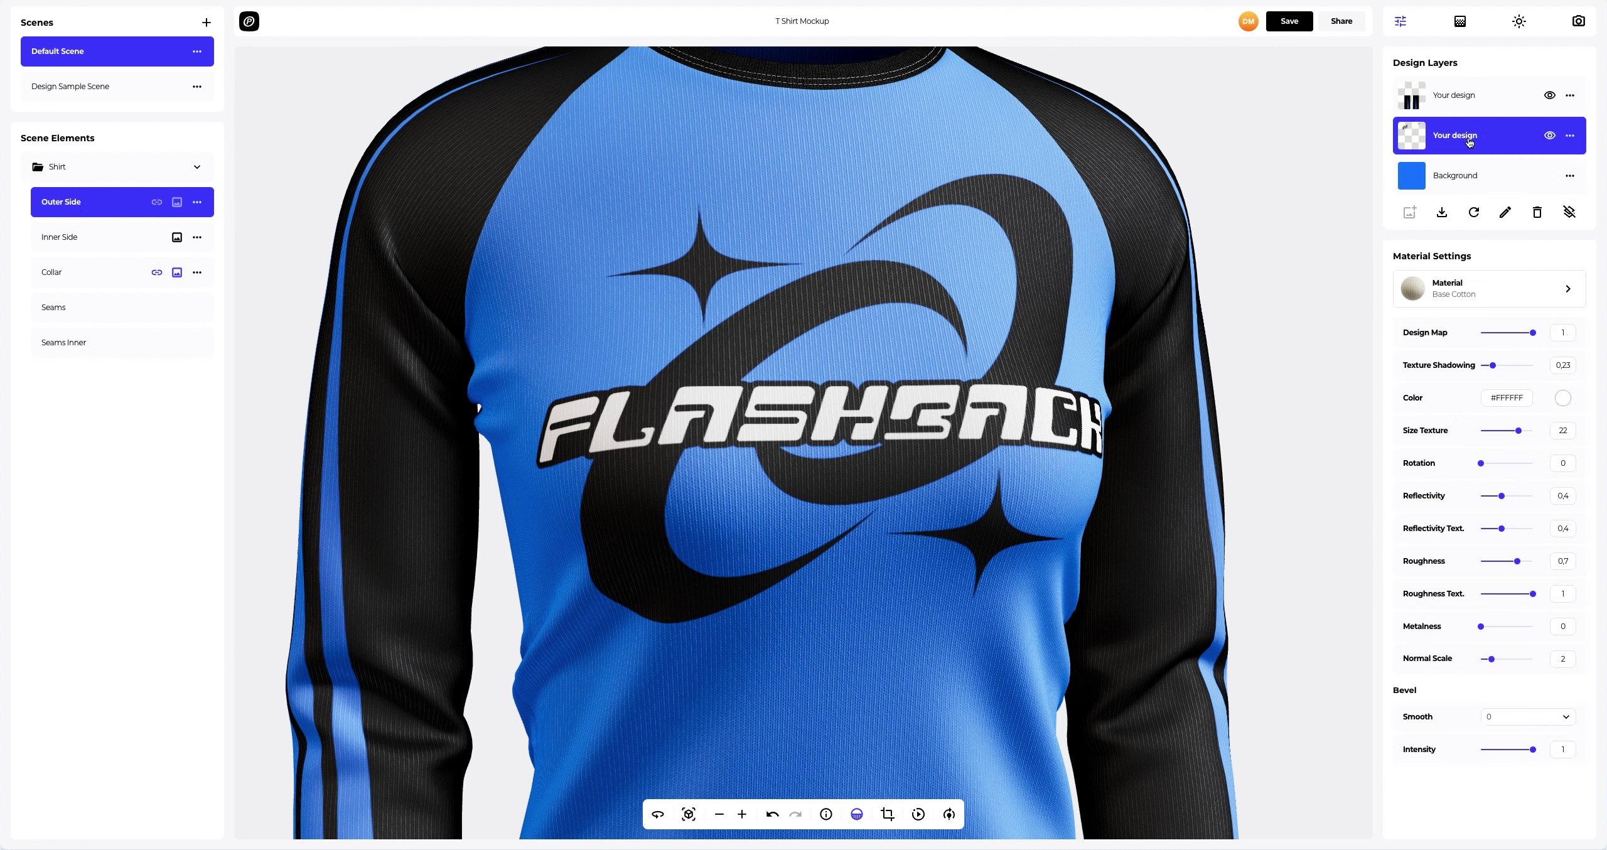
{"action": "left_click", "coordinate": [1482, 290]}
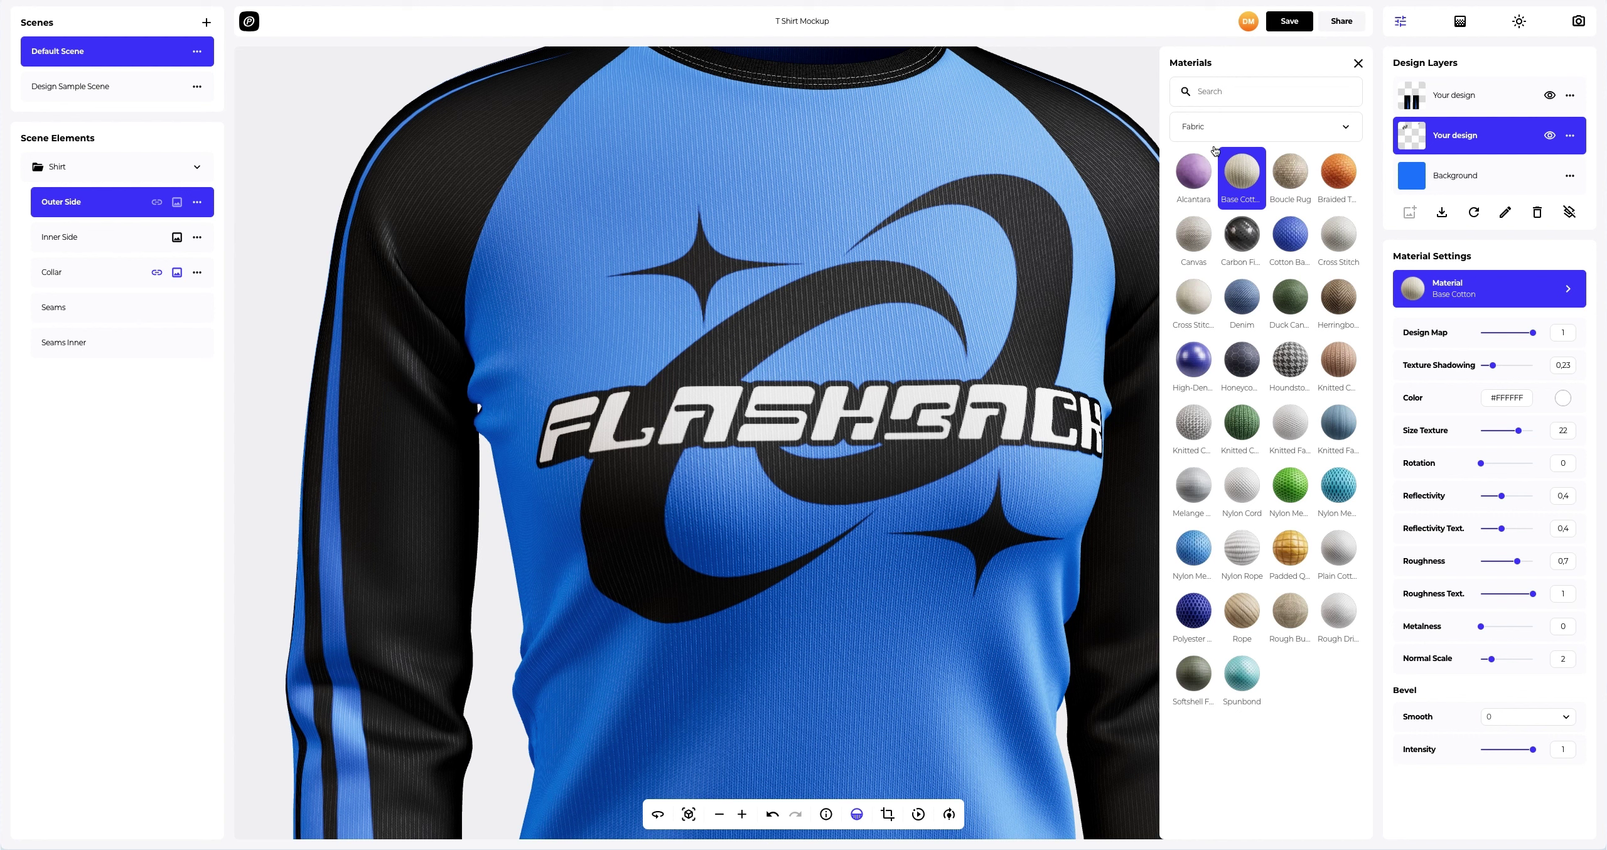
{"action": "left_click", "coordinate": [1189, 129]}
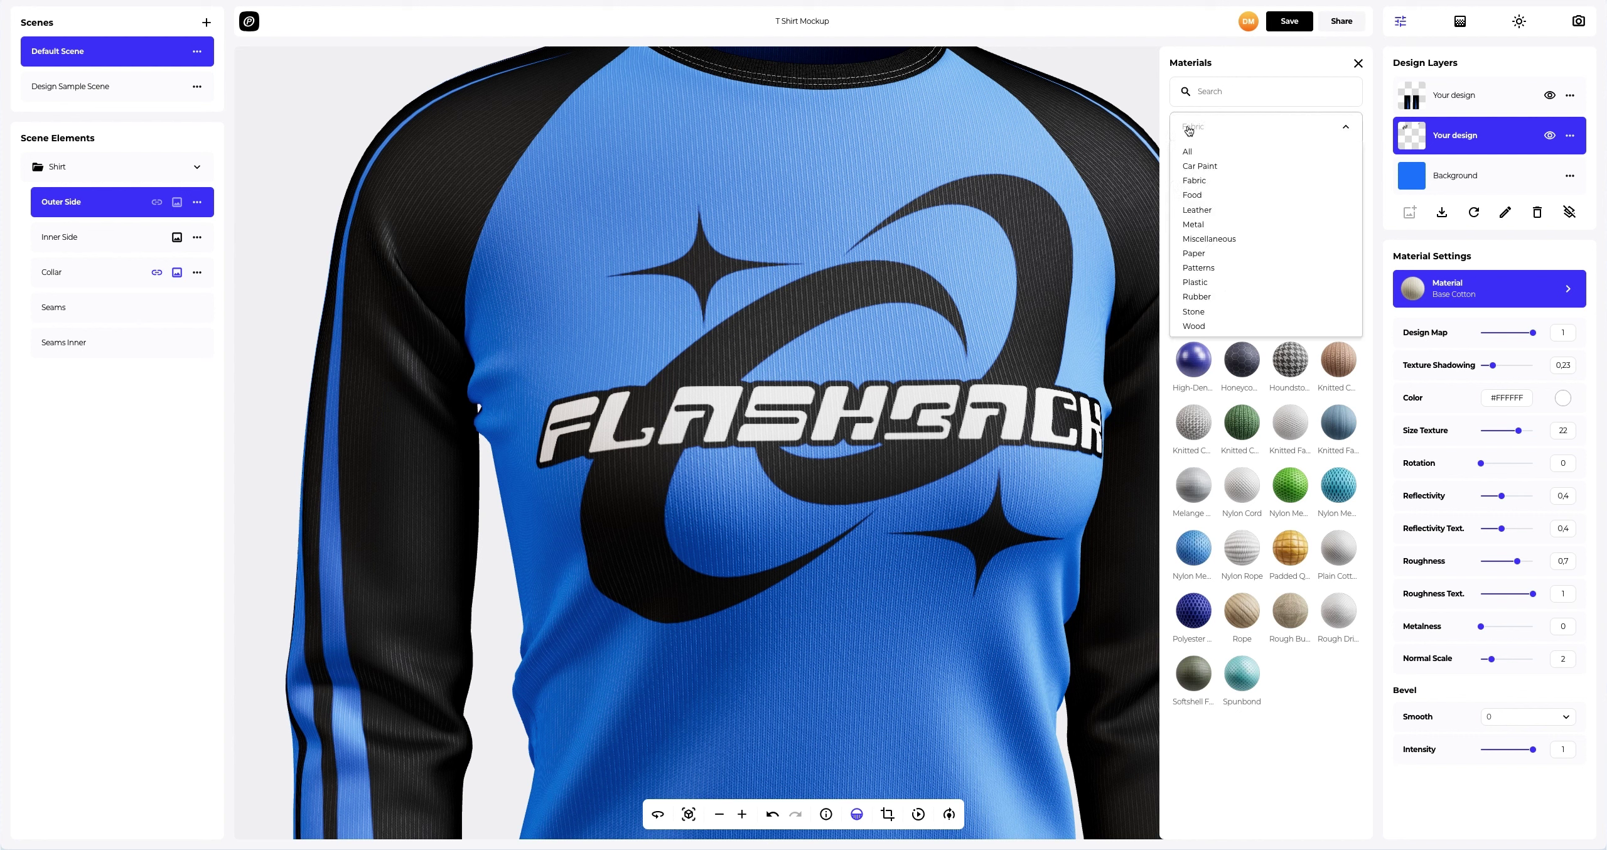
{"action": "left_click", "coordinate": [1202, 283]}
{"action": "left_click", "coordinate": [1340, 238]}
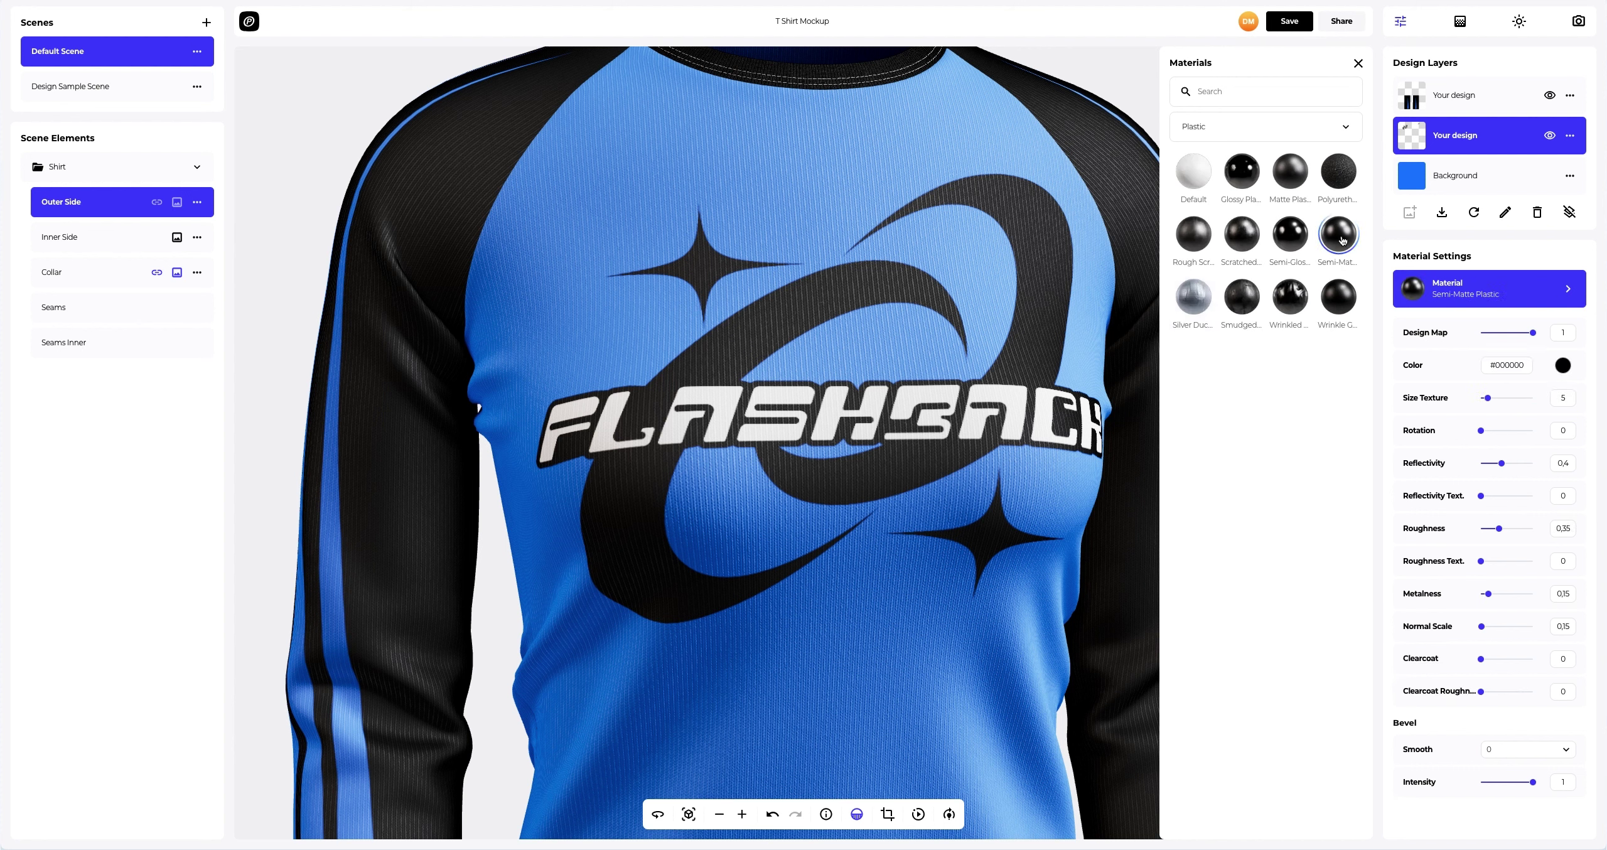
{"action": "left_click", "coordinate": [1358, 63]}
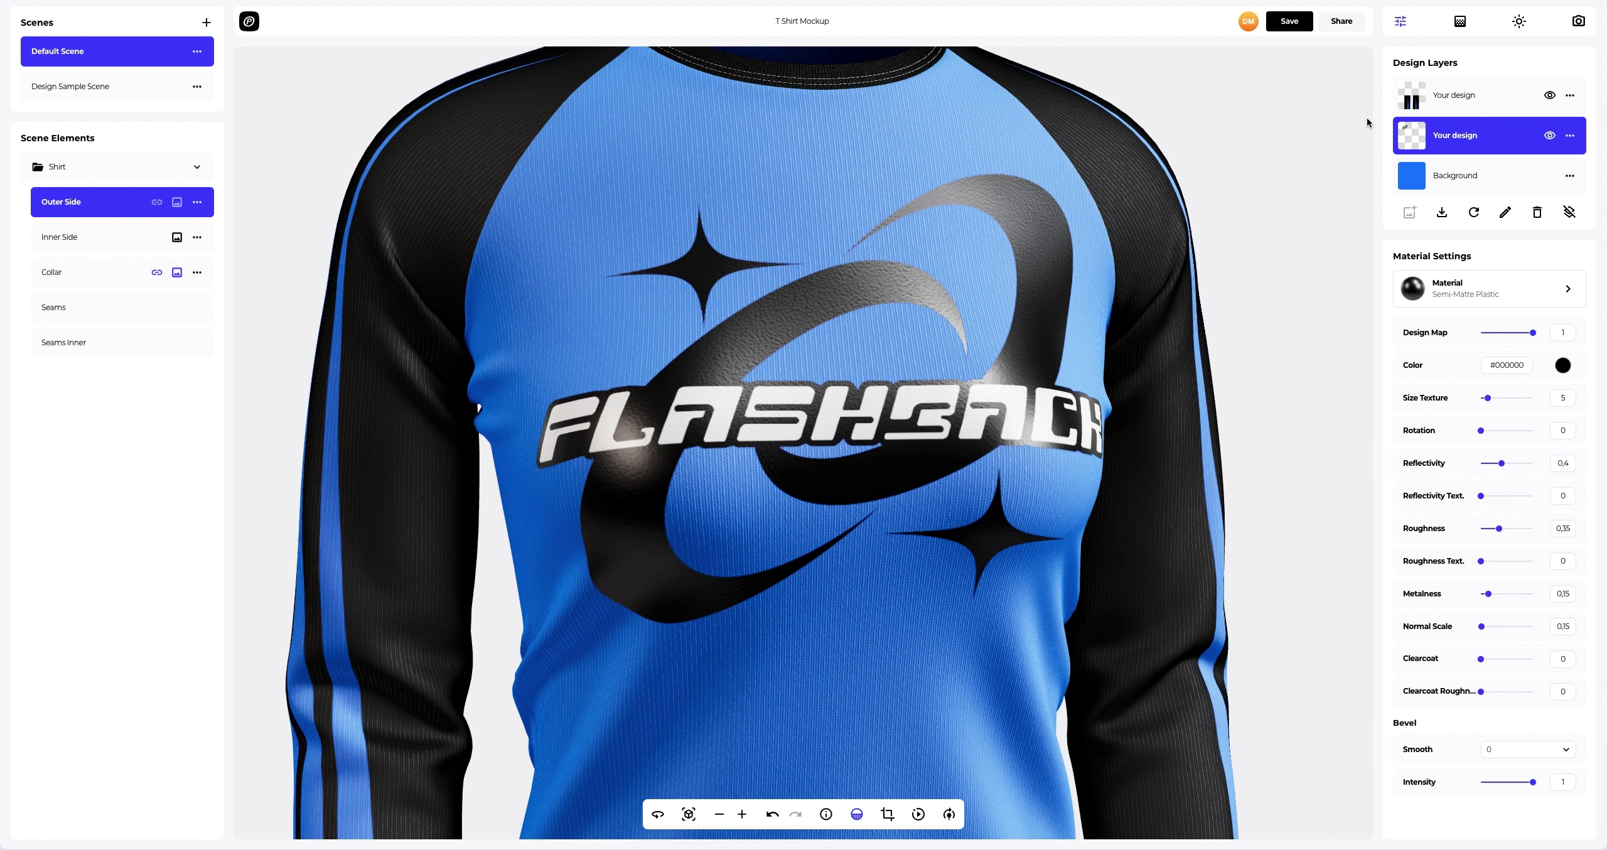
Raise texture size and metalness, set Bevel Smooth 1 and bevel intensity 0.3
{"action": "left_click_drag", "start_coordinate": [1490, 400], "coordinate": [1504, 402]}
{"action": "left_click_drag", "start_coordinate": [1490, 597], "coordinate": [1503, 598]}
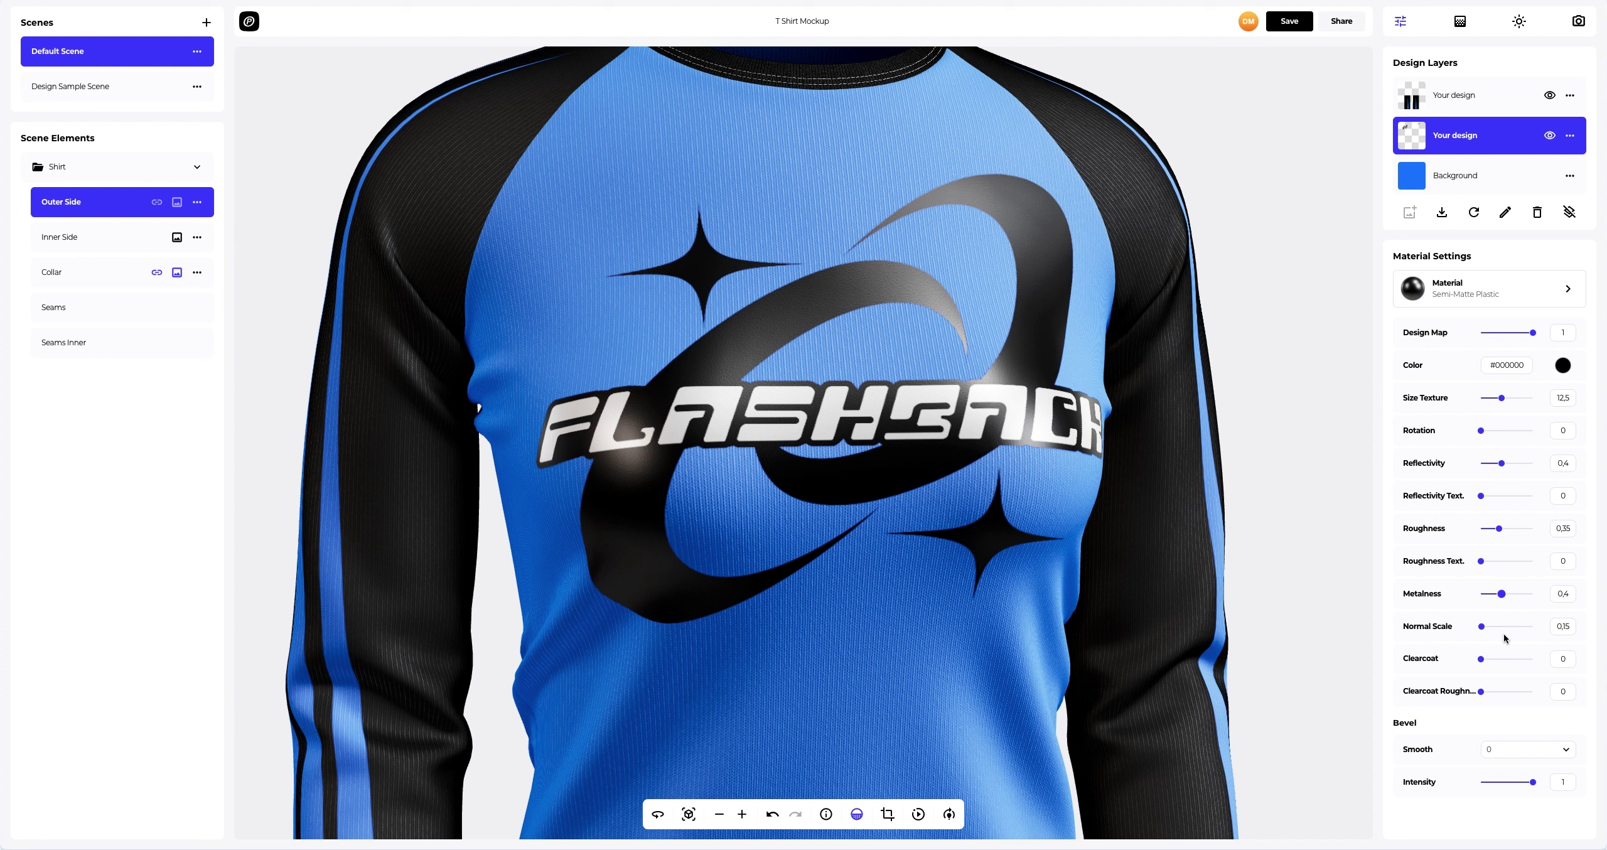
{"action": "left_click", "coordinate": [1526, 749]}
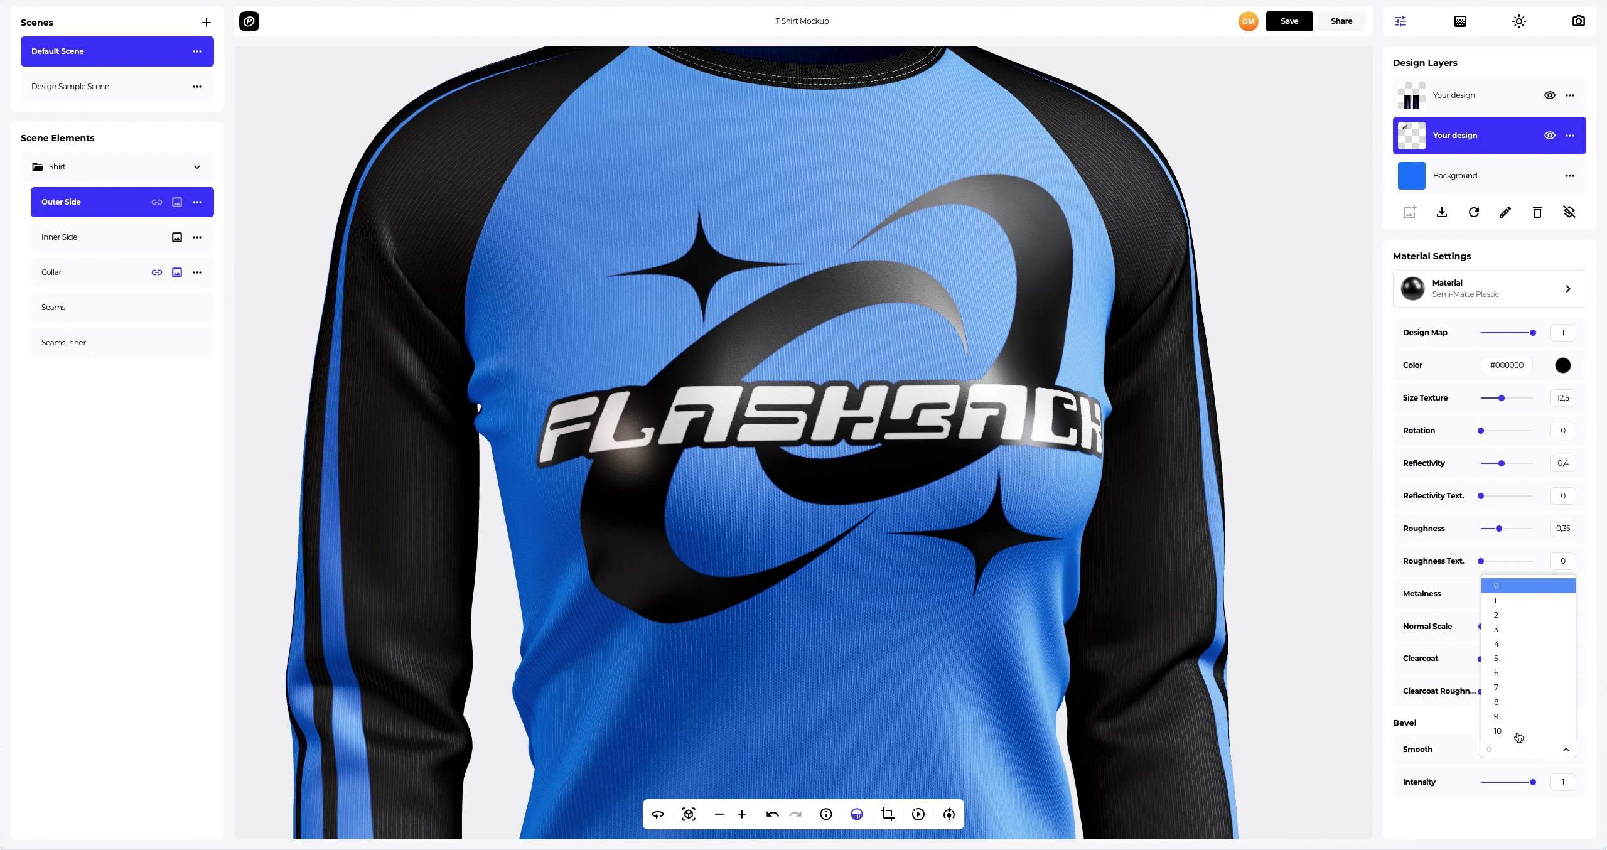
{"action": "left_click", "coordinate": [1511, 601]}
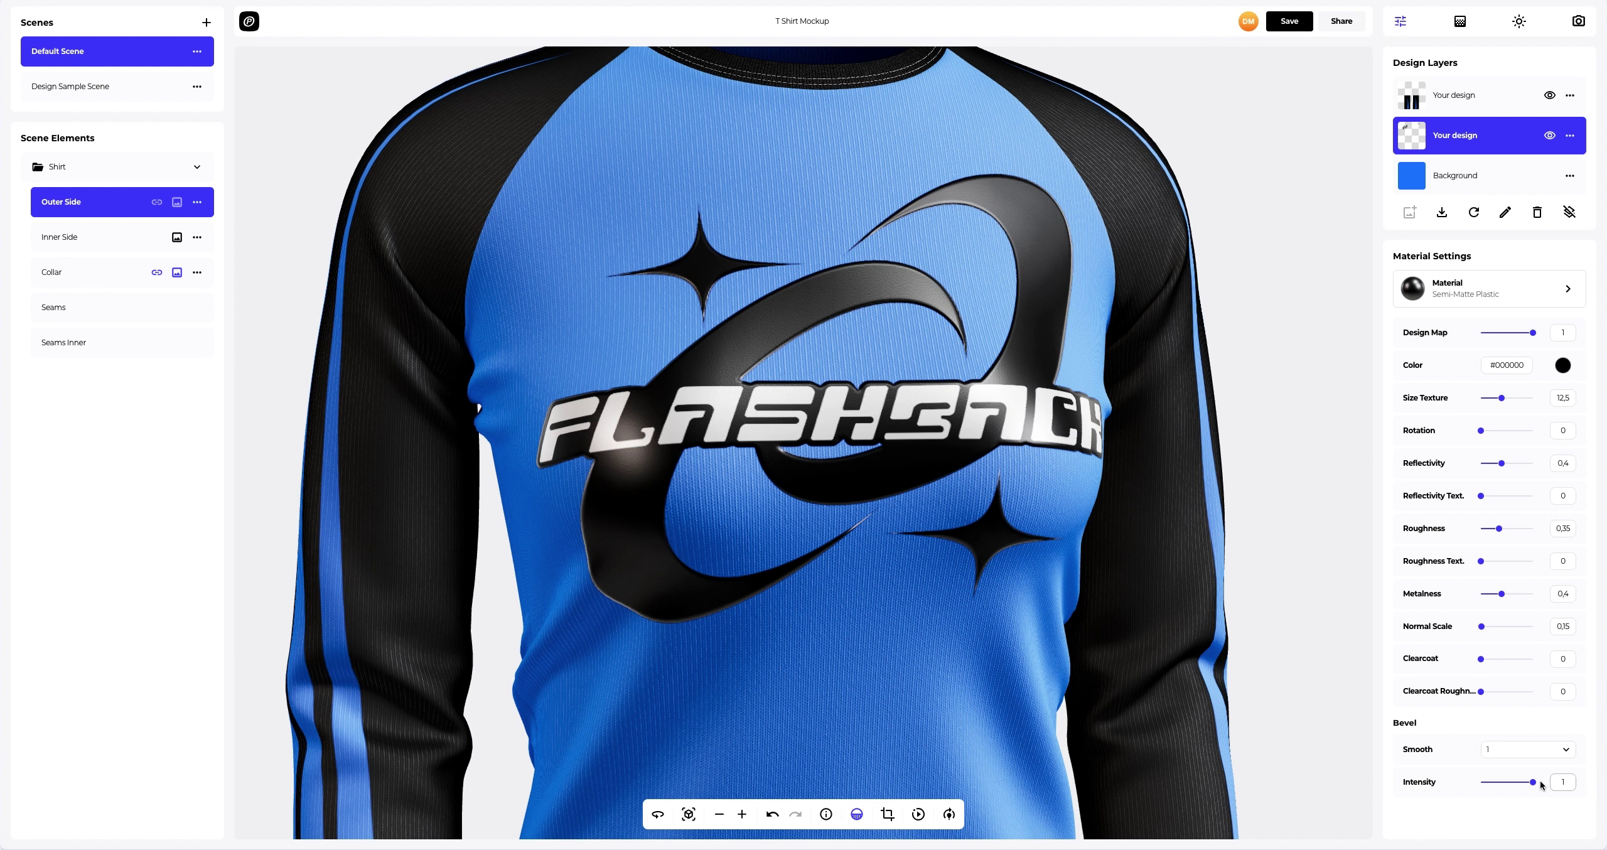
{"action": "left_click_drag", "start_coordinate": [1533, 782], "coordinate": [1516, 786]}
{"action": "mouse_move", "coordinate": [1002, 434]}
{"action": "left_mouse_down"}
{"action": "mouse_move", "coordinate": [608, 432]}
{"action": "mouse_move", "coordinate": [546, 472]}
{"action": "mouse_move", "coordinate": [721, 436]}
{"action": "mouse_move", "coordinate": [972, 437]}
{"action": "left_mouse_up"}
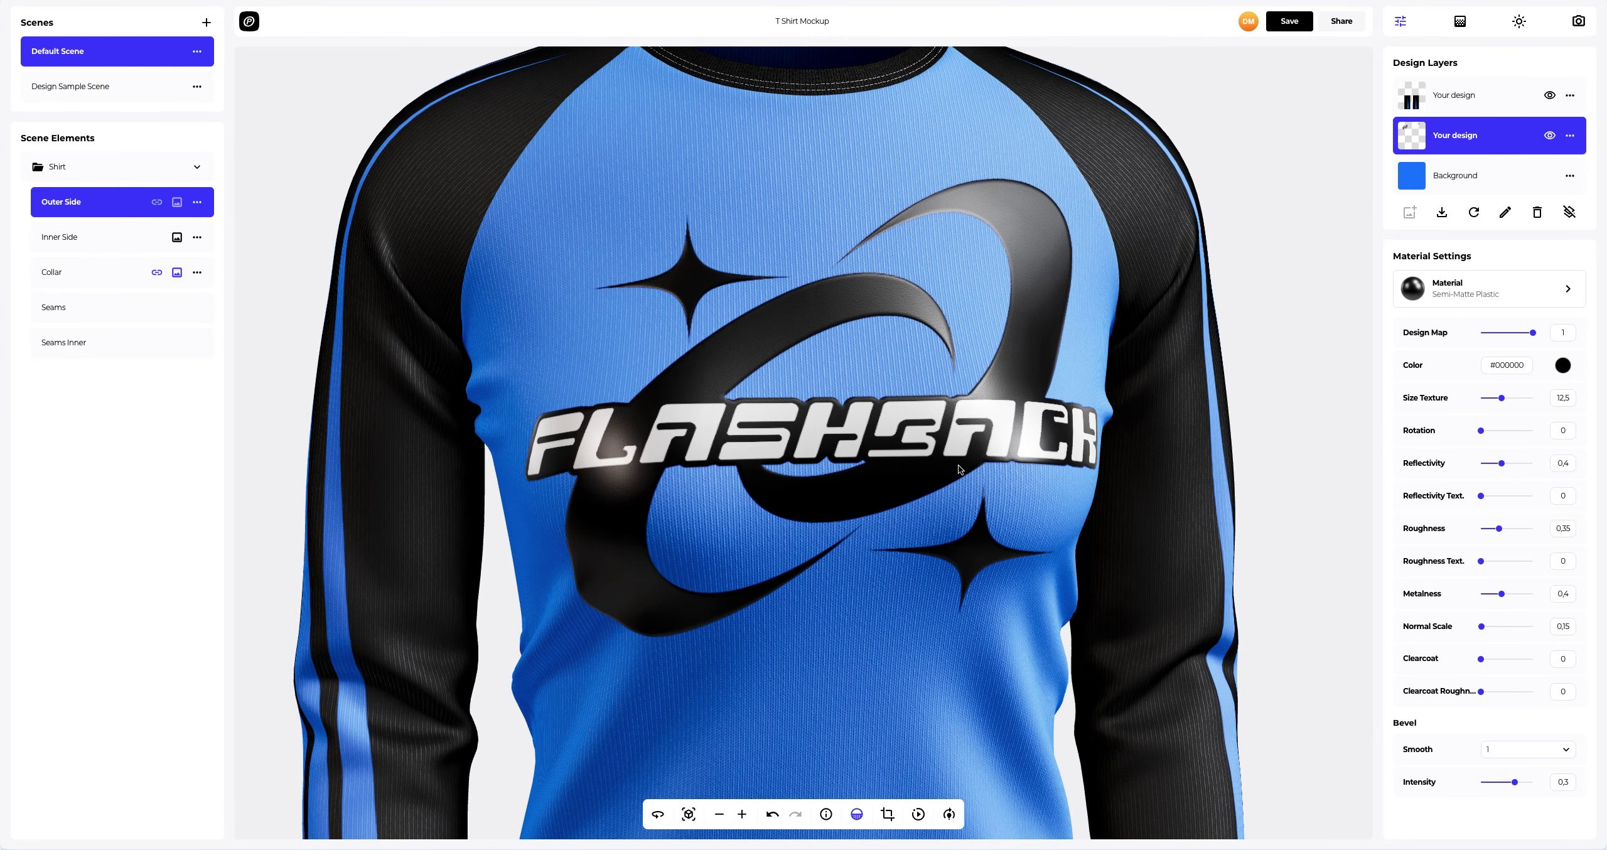
{"action": "left_click", "coordinate": [688, 815]}
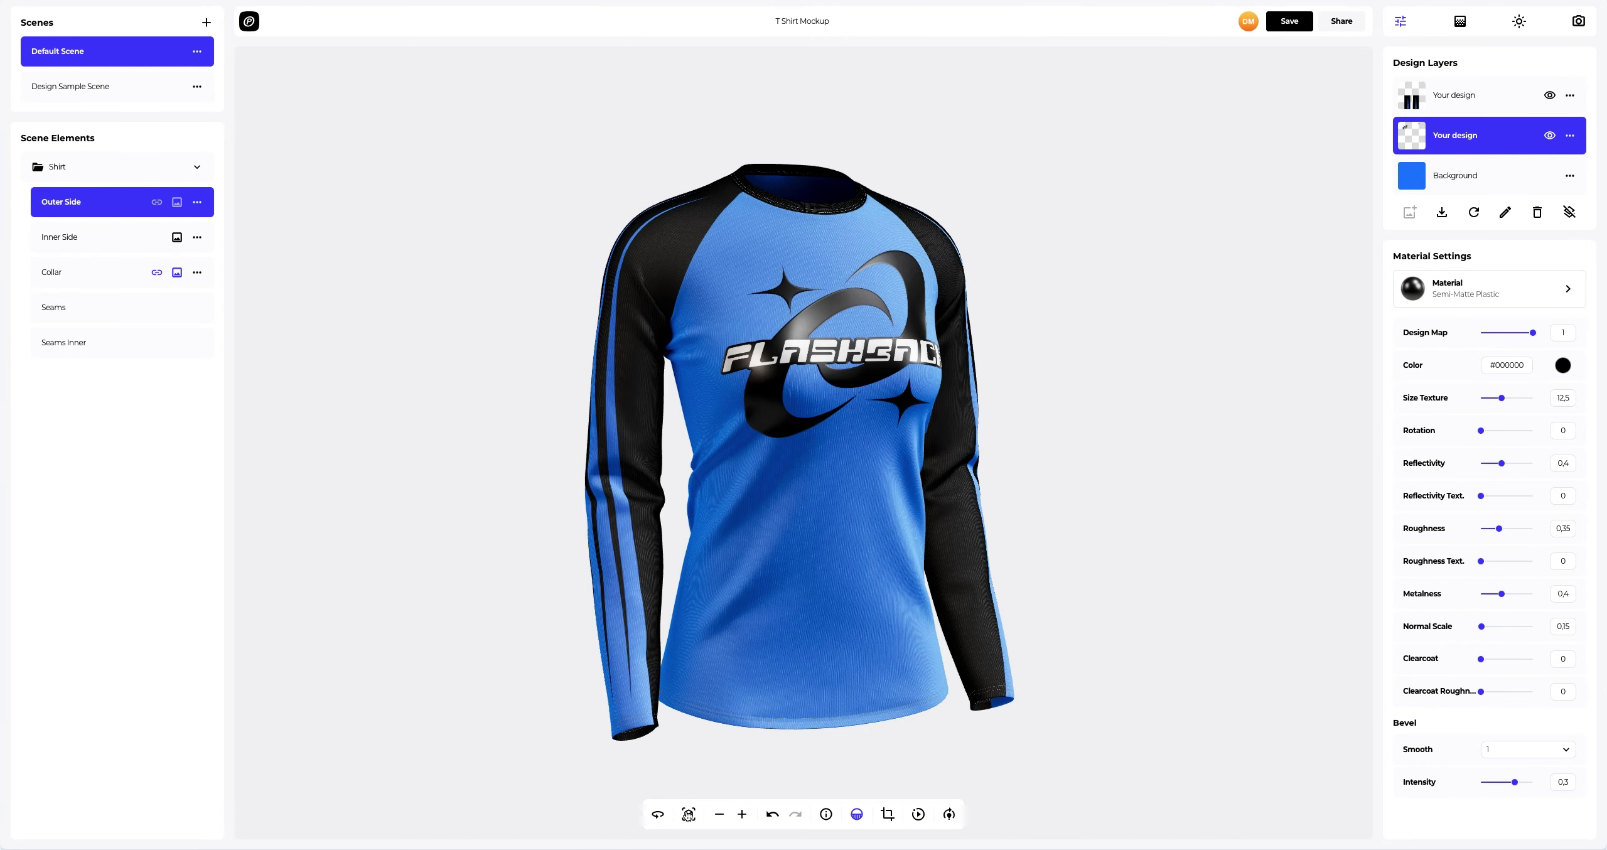
Try a dark blue solid background, then a light blue to blue-violet linear gradient
{"action": "left_click", "coordinate": [1460, 26]}
{"action": "mouse_move", "coordinate": [1507, 166]}
{"action": "left_mouse_down"}
{"action": "mouse_move", "coordinate": [1539, 166]}
{"action": "mouse_move", "coordinate": [1526, 222]}
{"action": "left_mouse_up"}
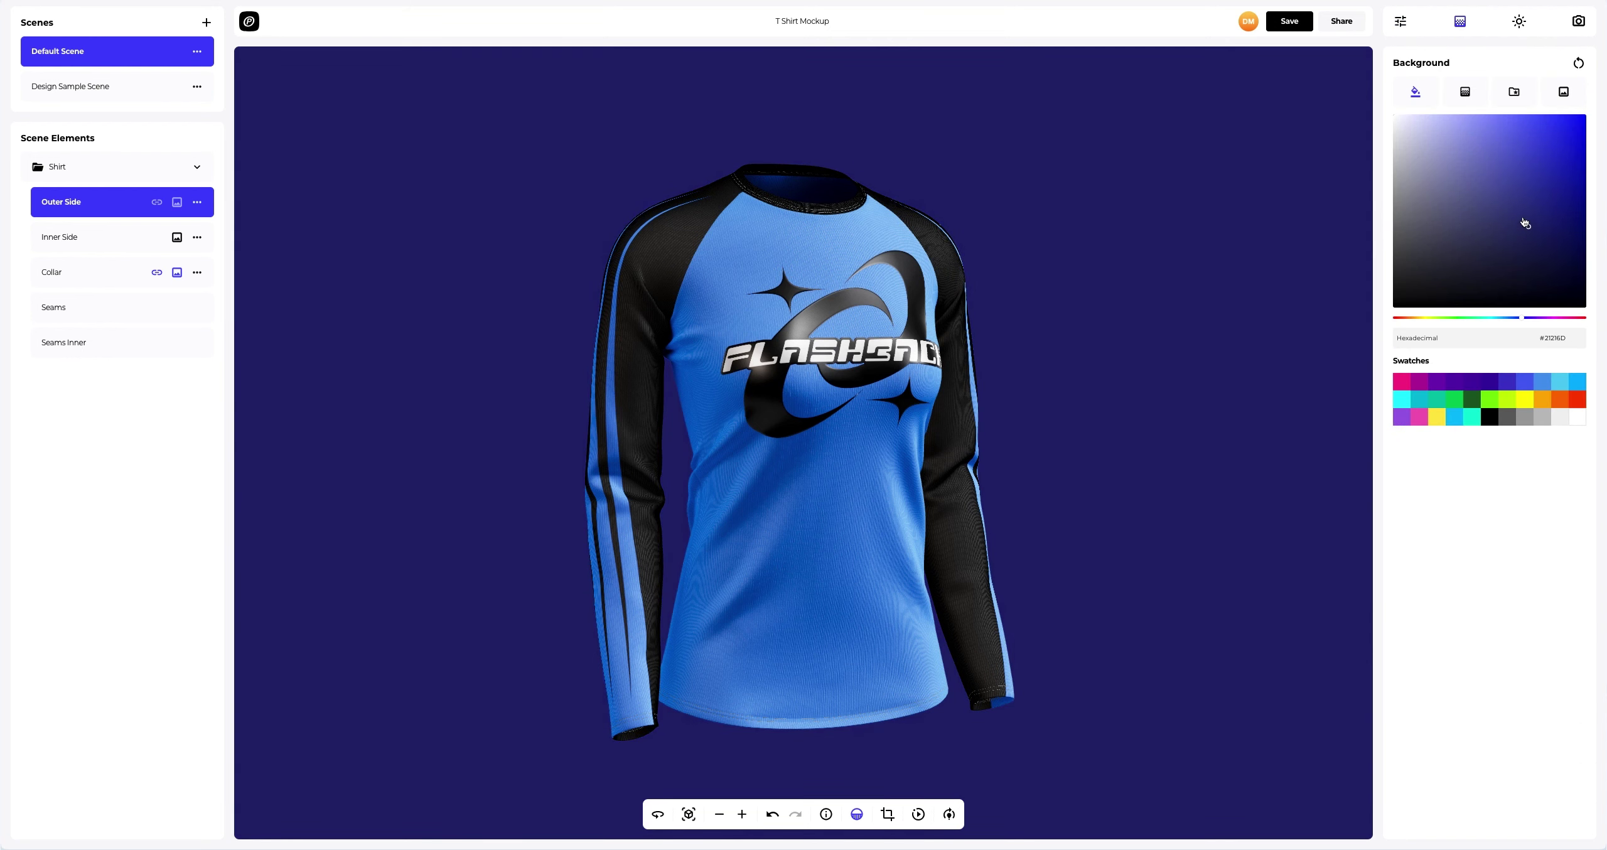
{"action": "left_click", "coordinate": [1469, 96]}
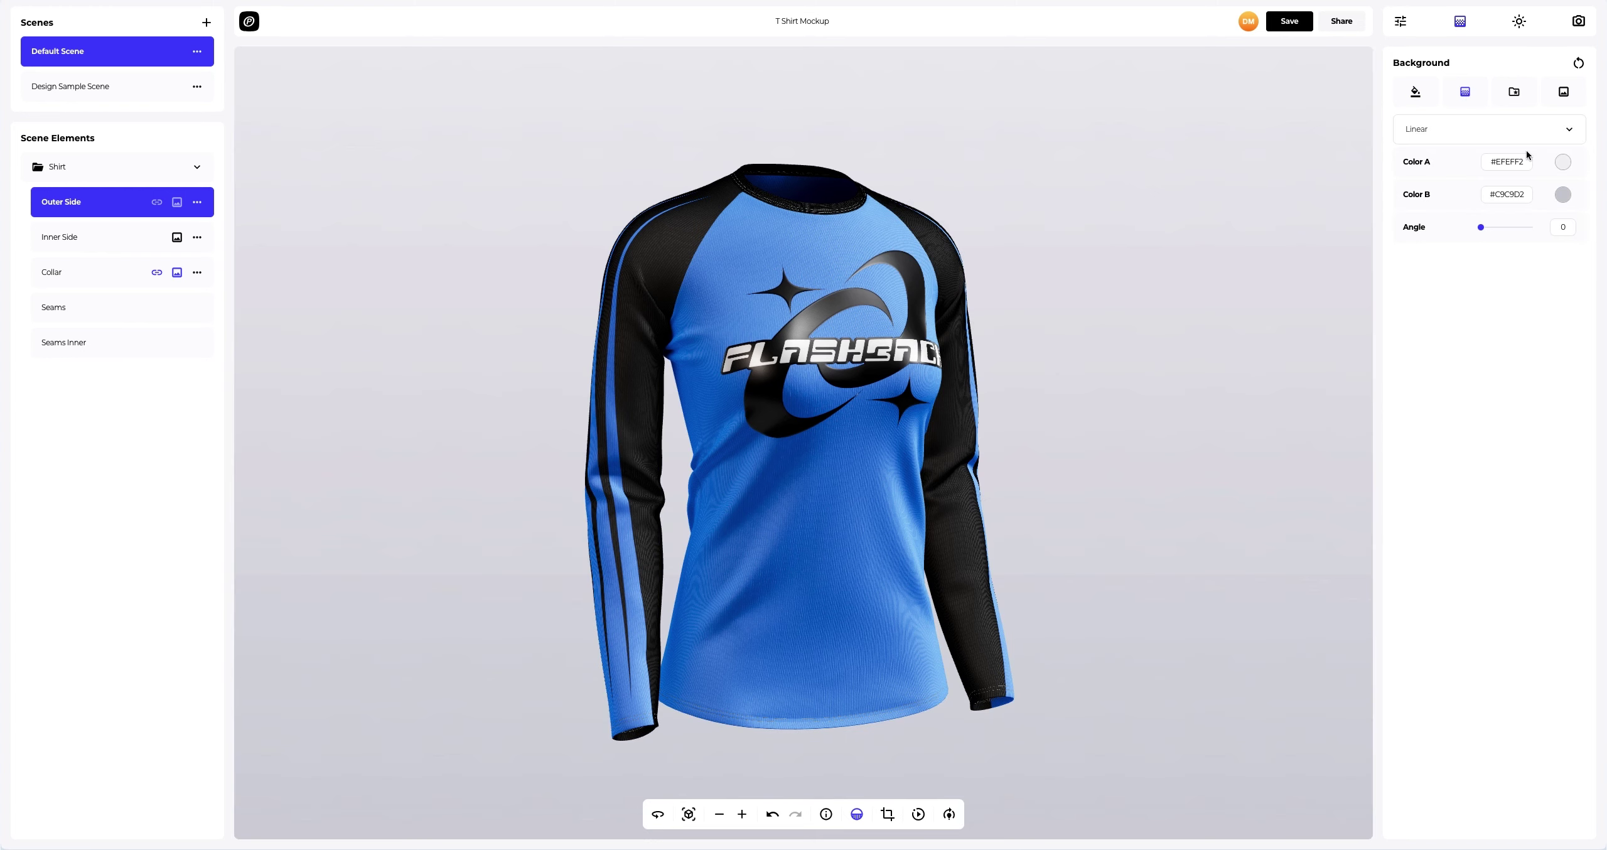
{"action": "left_click", "coordinate": [1567, 164]}
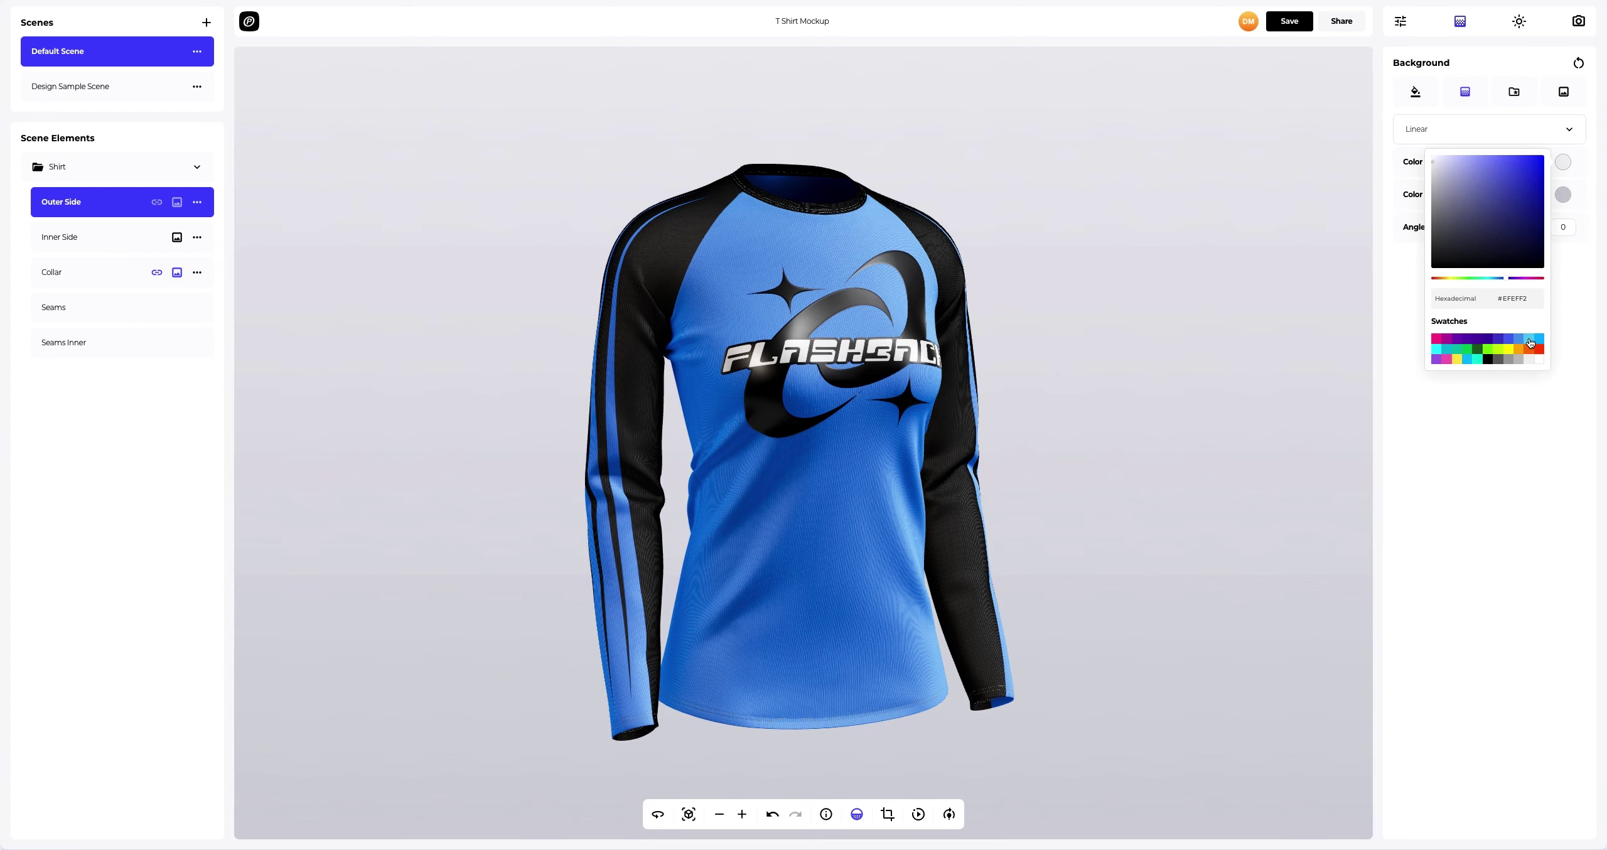
{"action": "left_click", "coordinate": [1531, 342]}
{"action": "left_click", "coordinate": [1562, 196]}
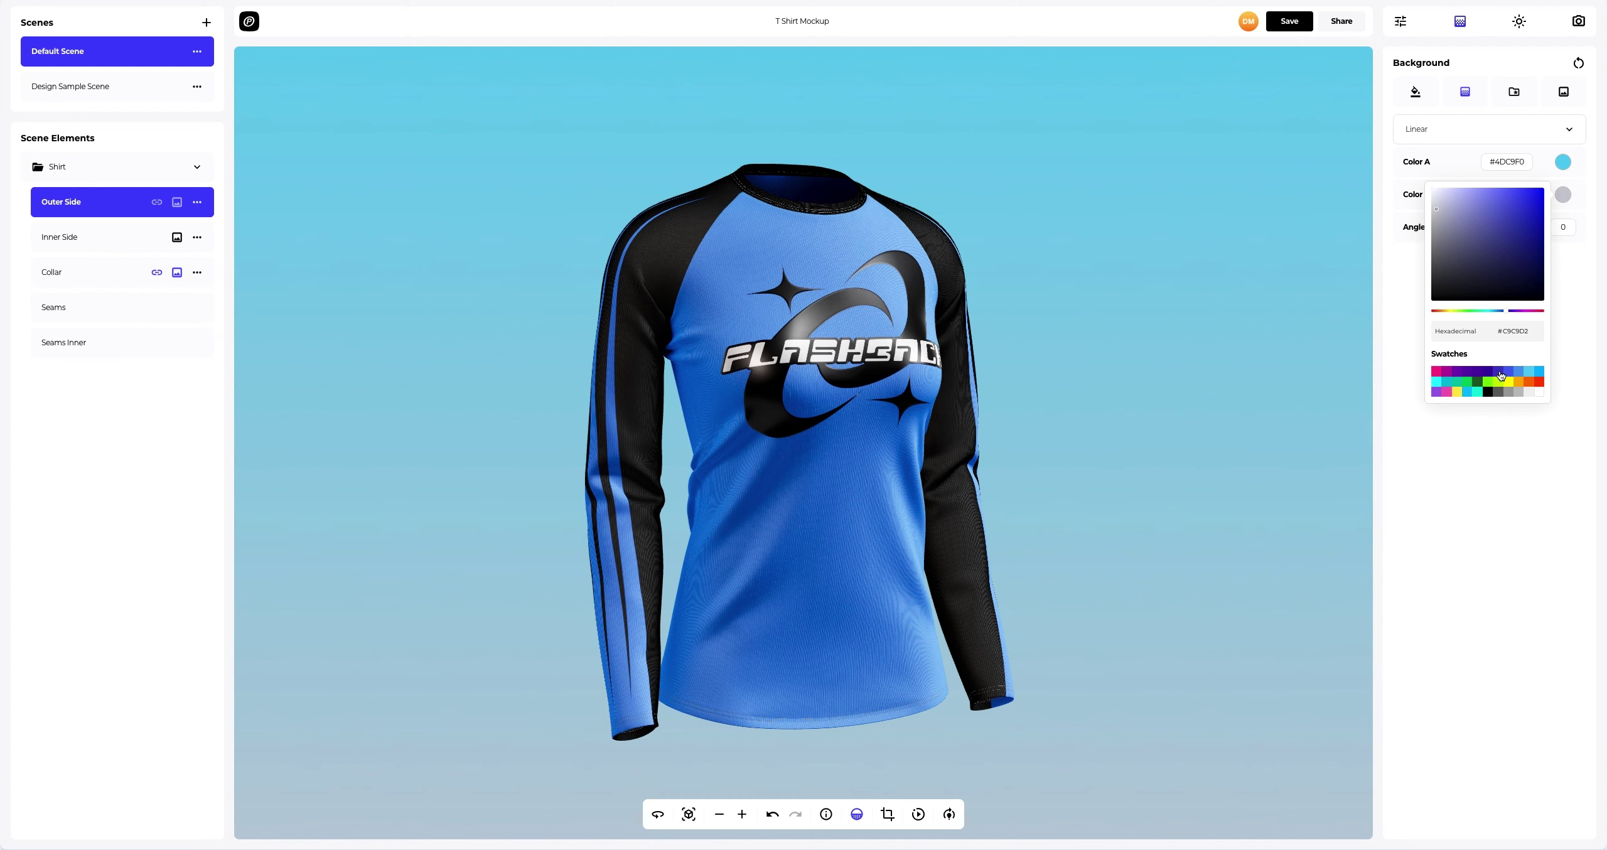
{"action": "left_click", "coordinate": [1500, 374]}
{"action": "left_click", "coordinate": [1409, 319]}
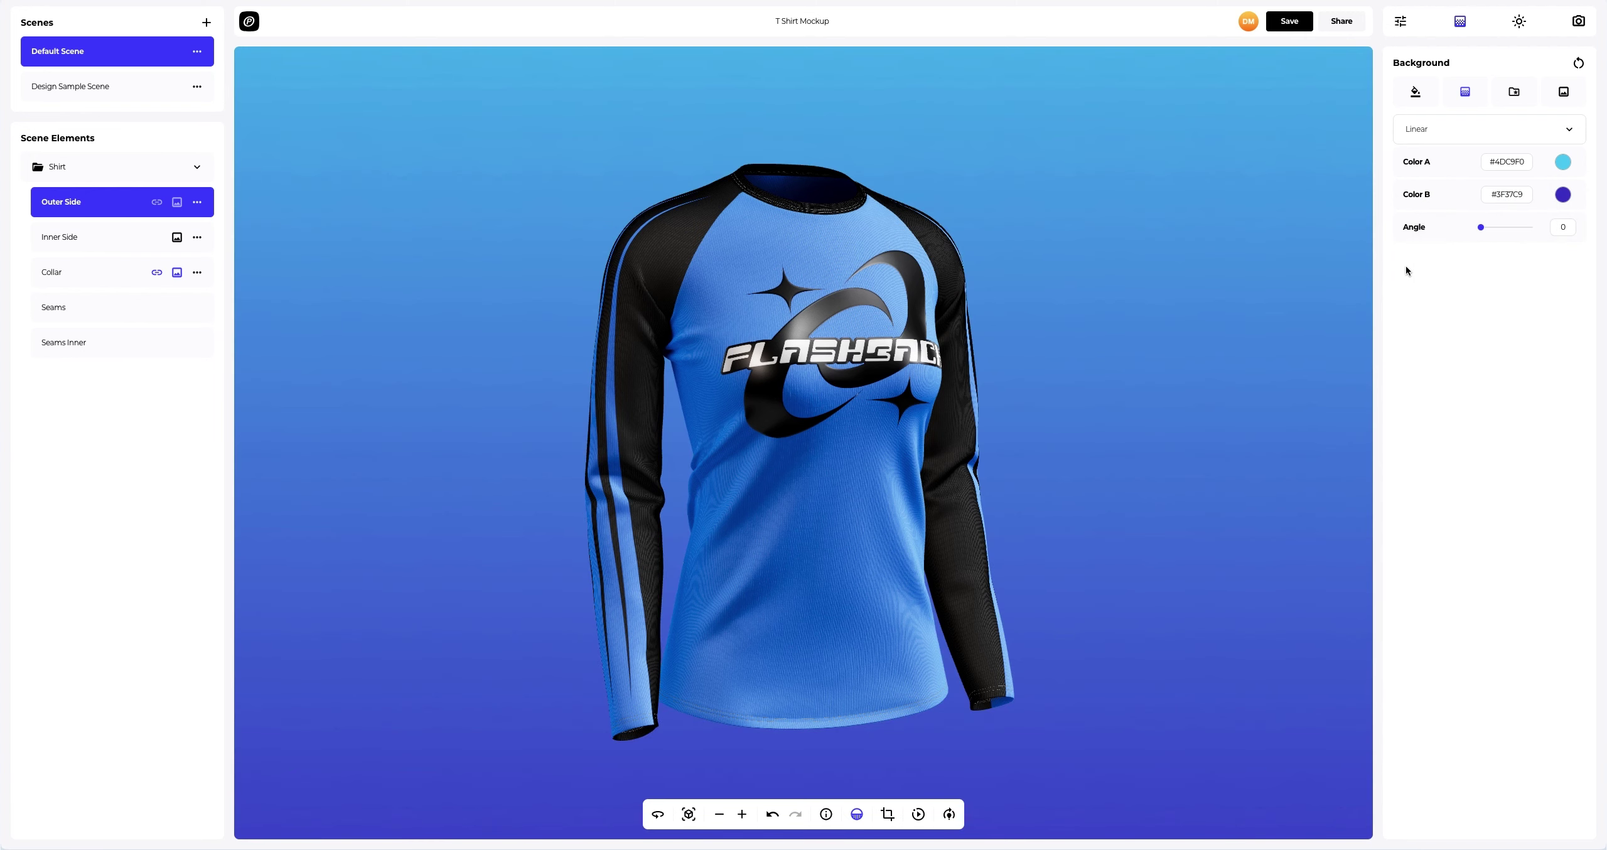
Switch the gradient to radial, try three preset backdrops, then select Add Image
{"action": "left_click", "coordinate": [1418, 139]}
{"action": "left_click", "coordinate": [1417, 166]}
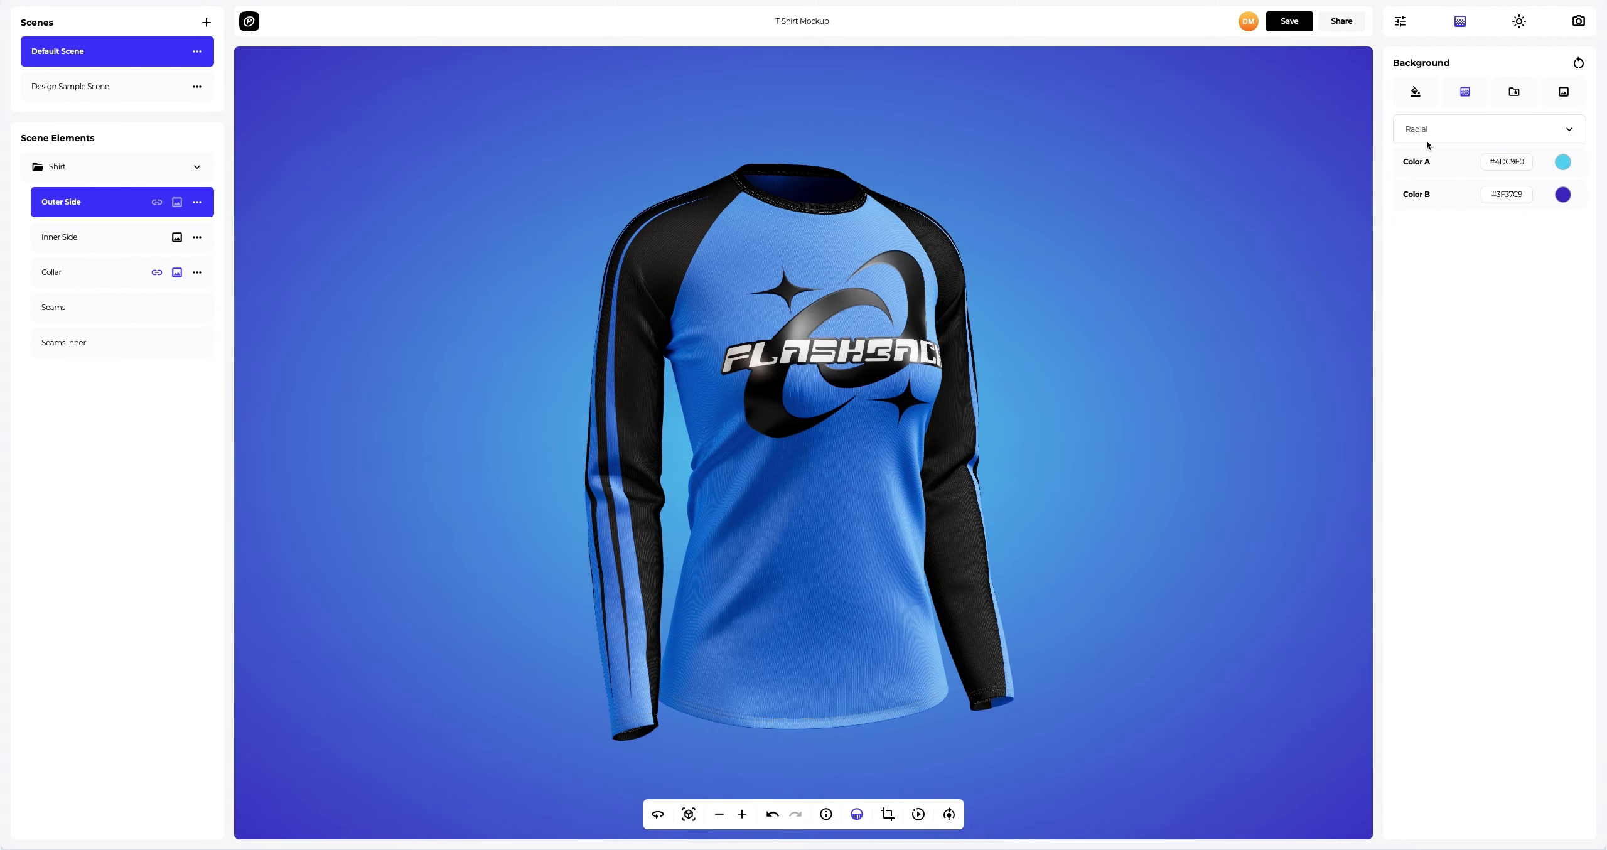
{"action": "left_click", "coordinate": [1513, 92]}
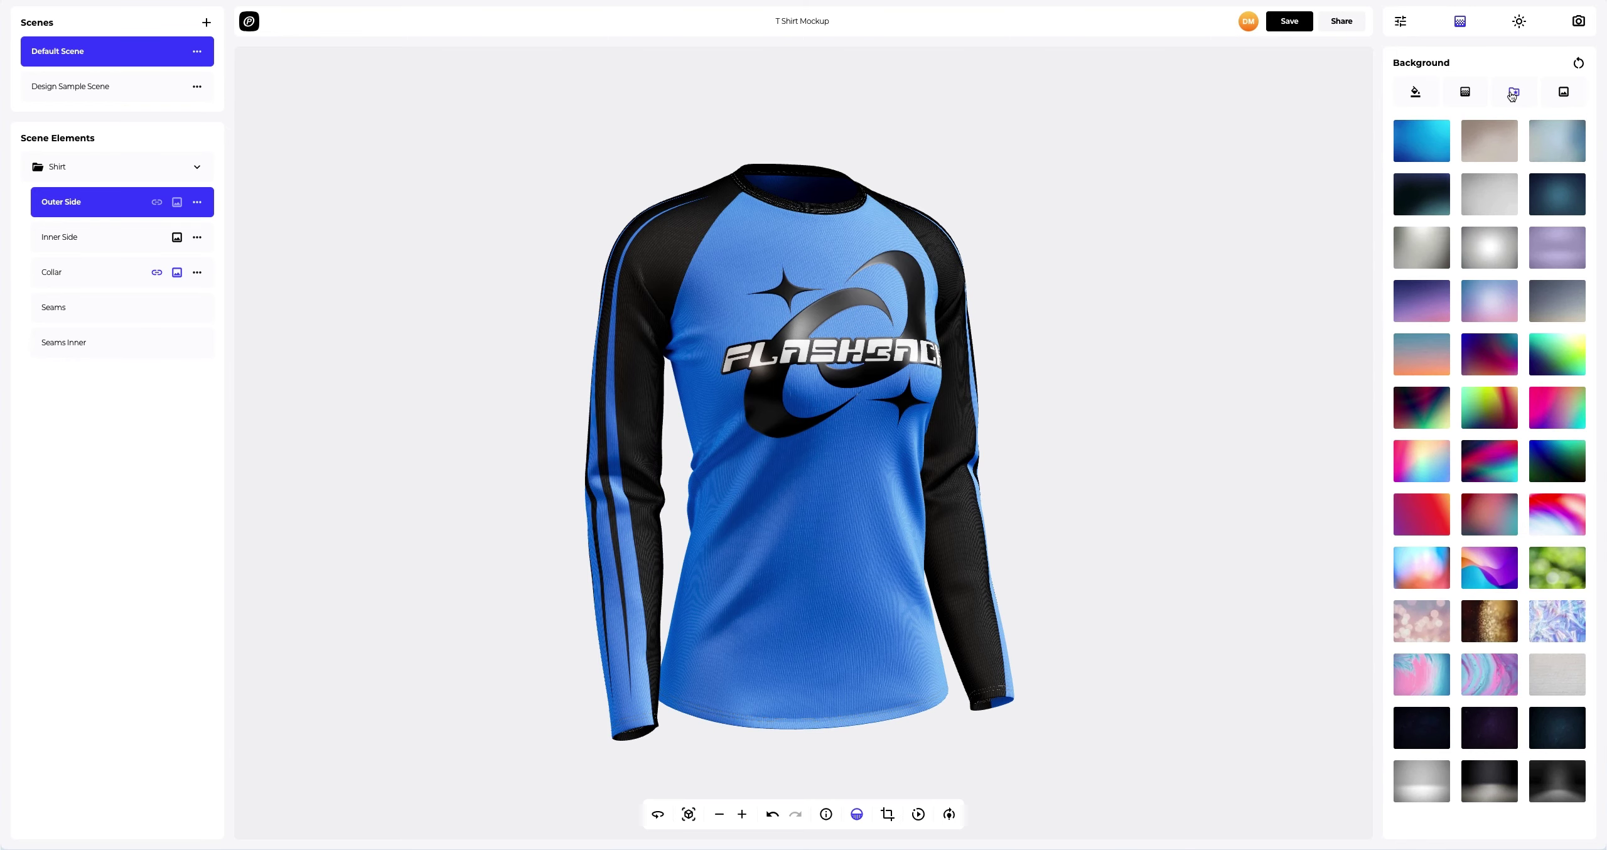
{"action": "left_click", "coordinate": [1540, 135]}
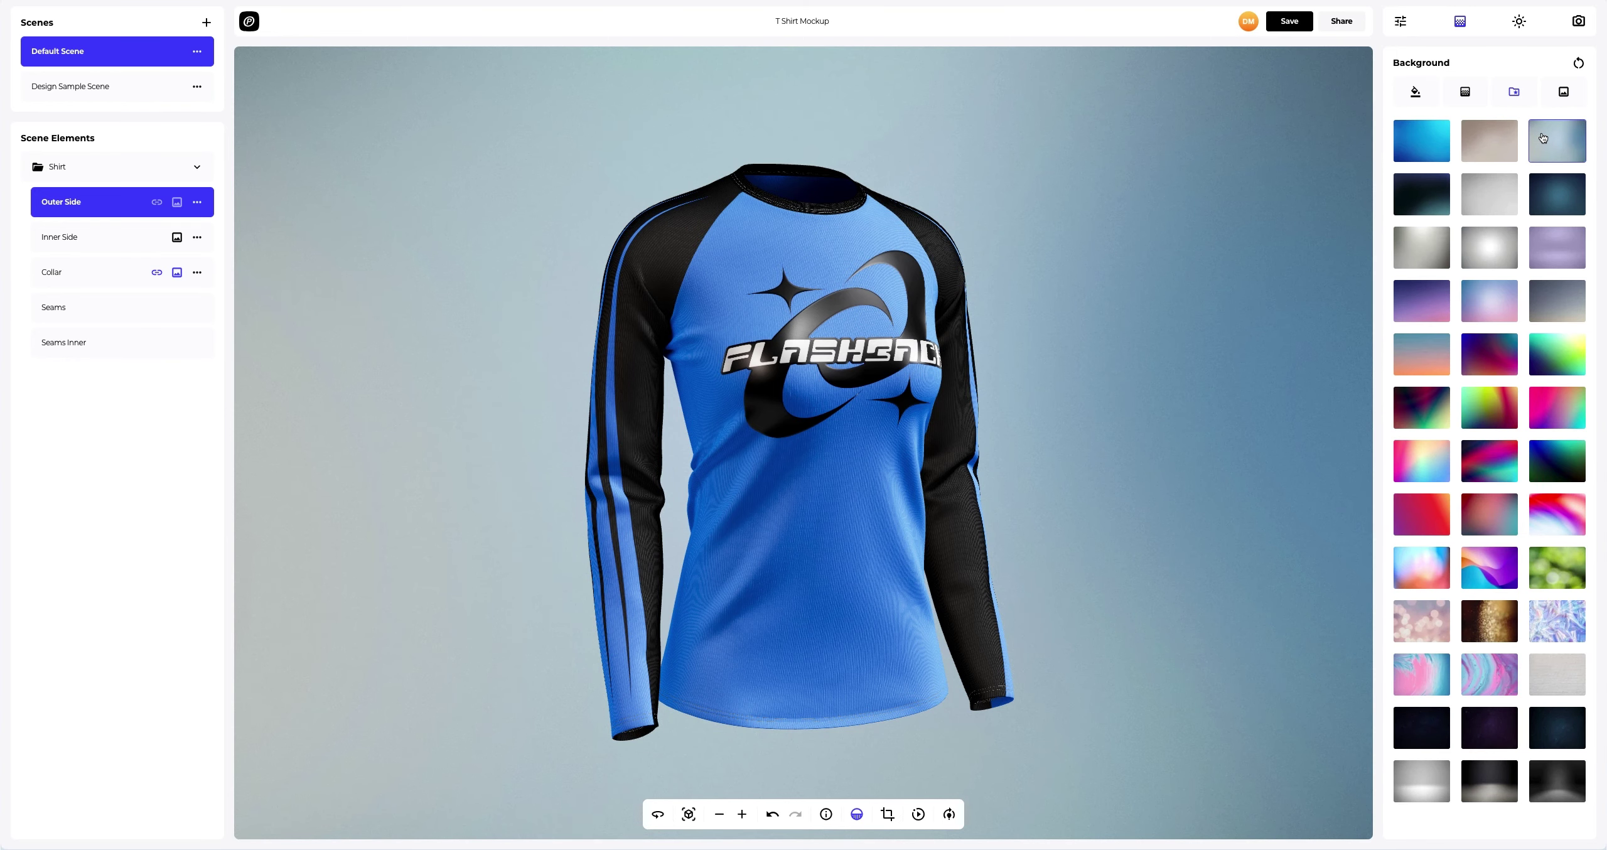
{"action": "left_click", "coordinate": [1552, 195]}
{"action": "left_click", "coordinate": [1444, 194]}
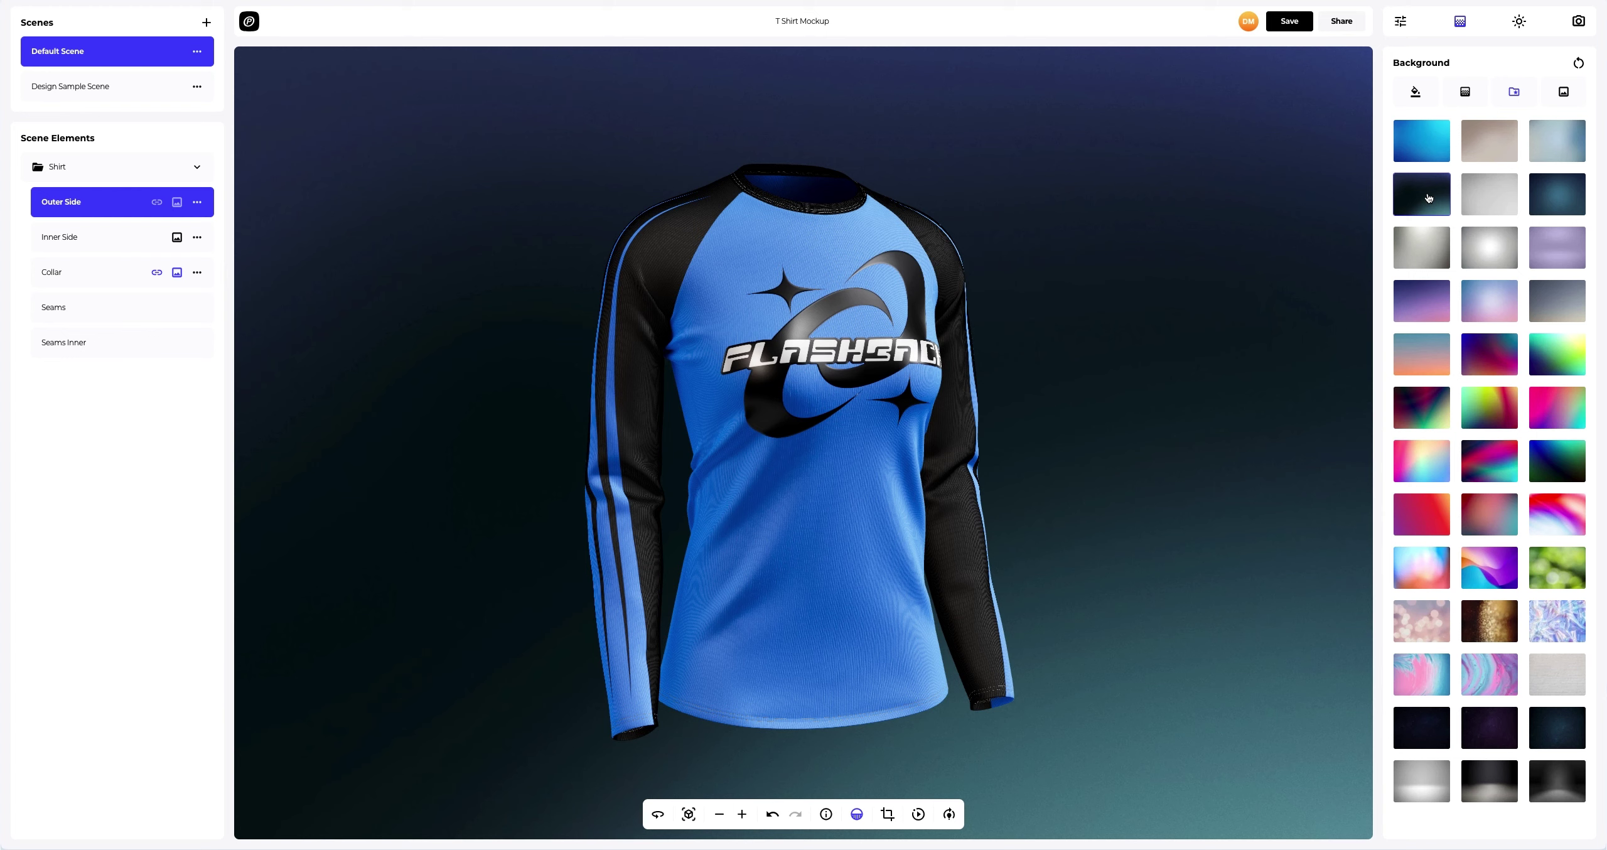
{"action": "left_click", "coordinate": [1563, 93]}
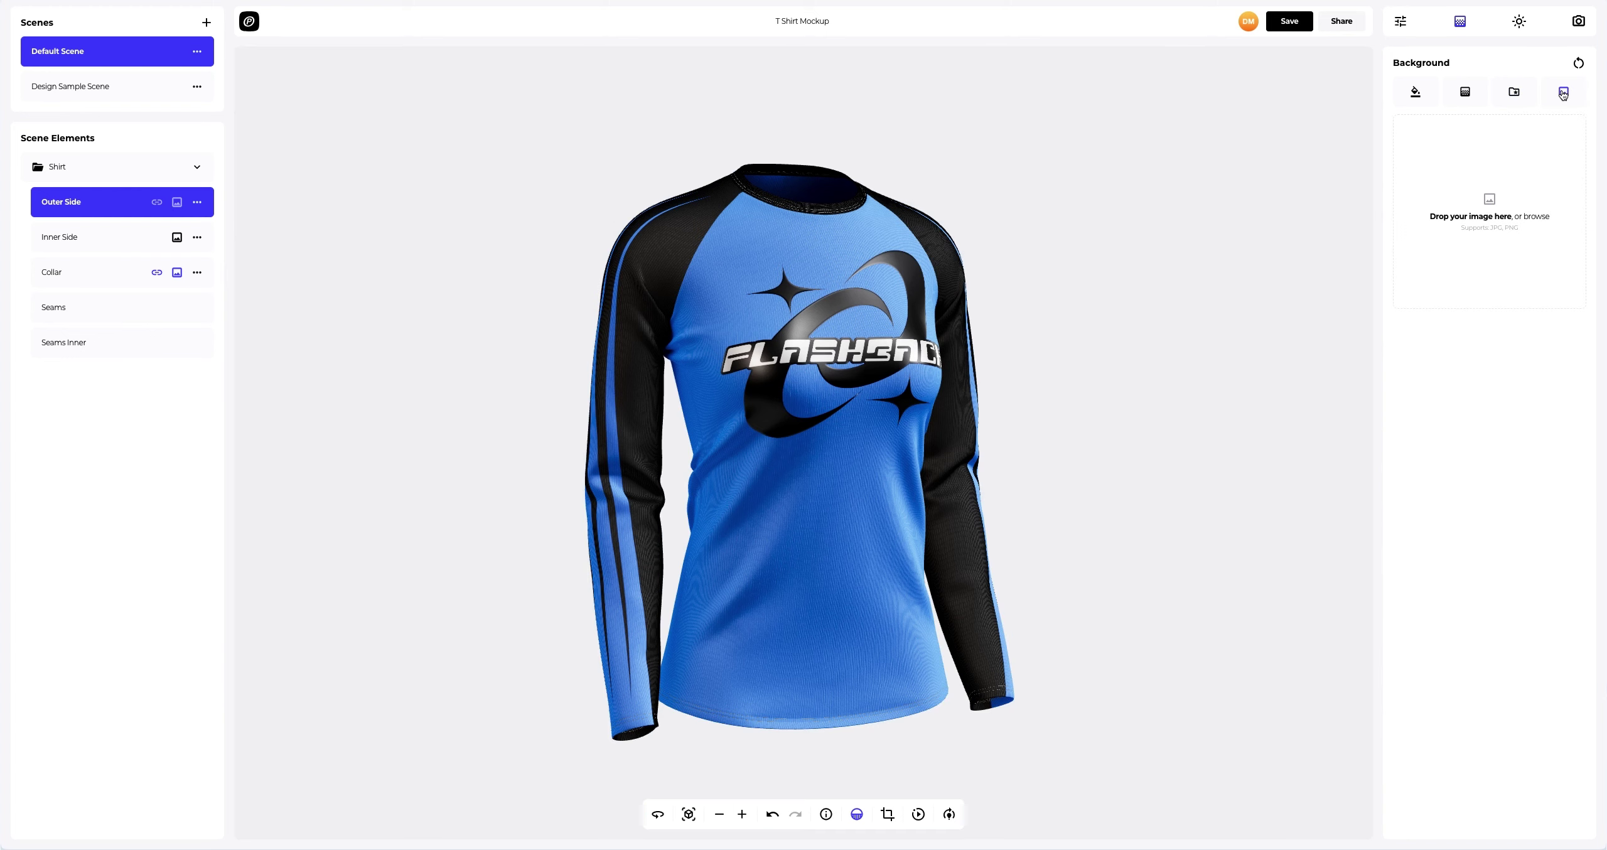
Upload Background.png as the backdrop and turn off Frame Crop so it fills the canvas
{"action": "left_click", "coordinate": [1490, 205]}
{"action": "left_click", "coordinate": [655, 146]}
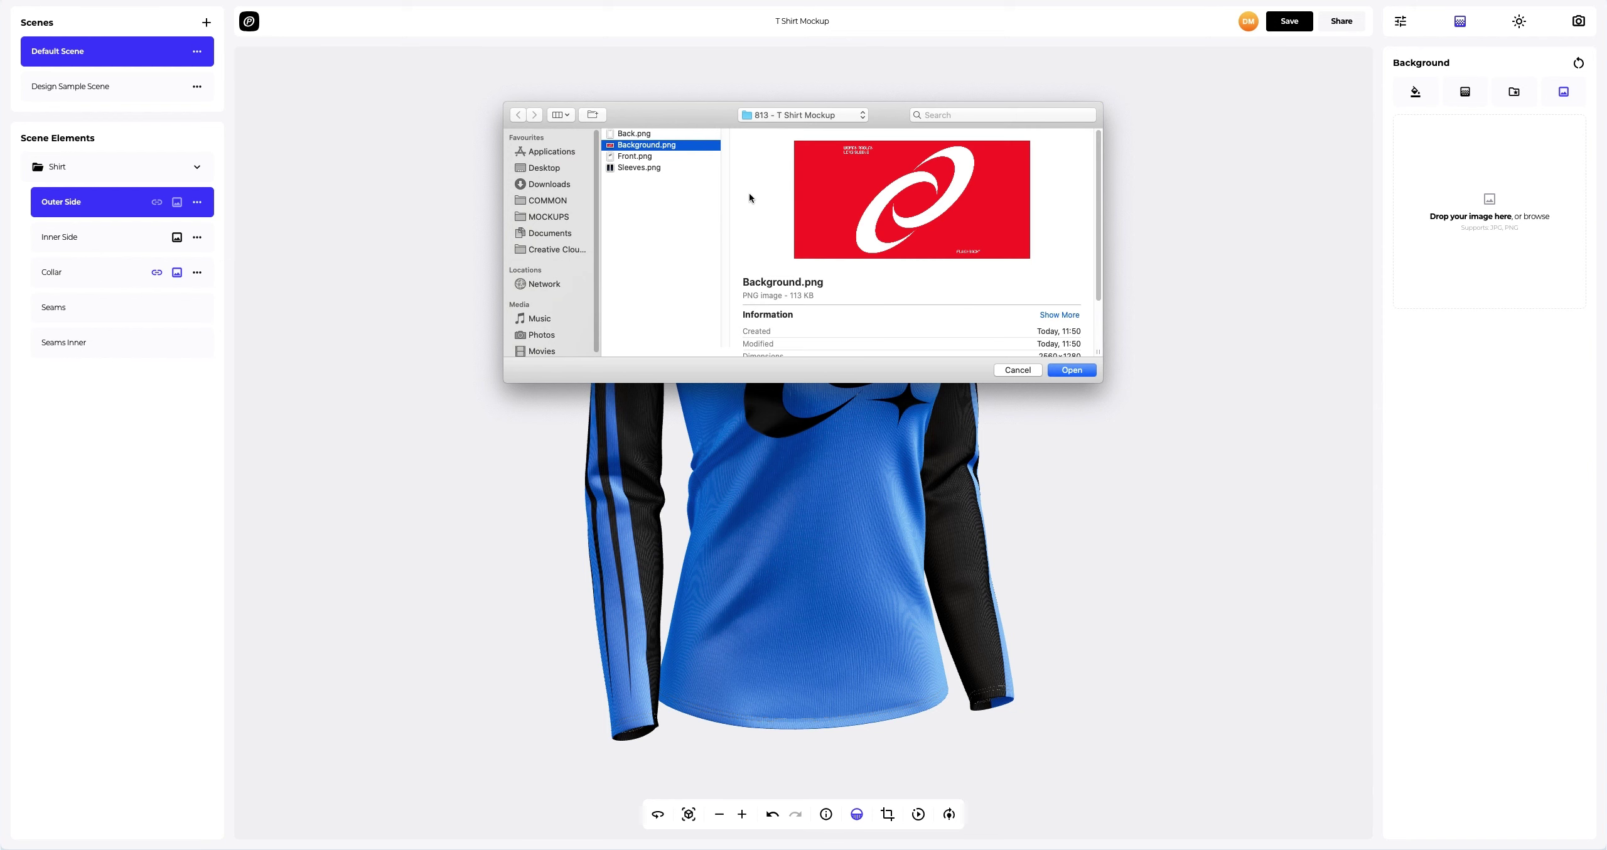
{"action": "left_click", "coordinate": [1065, 370]}
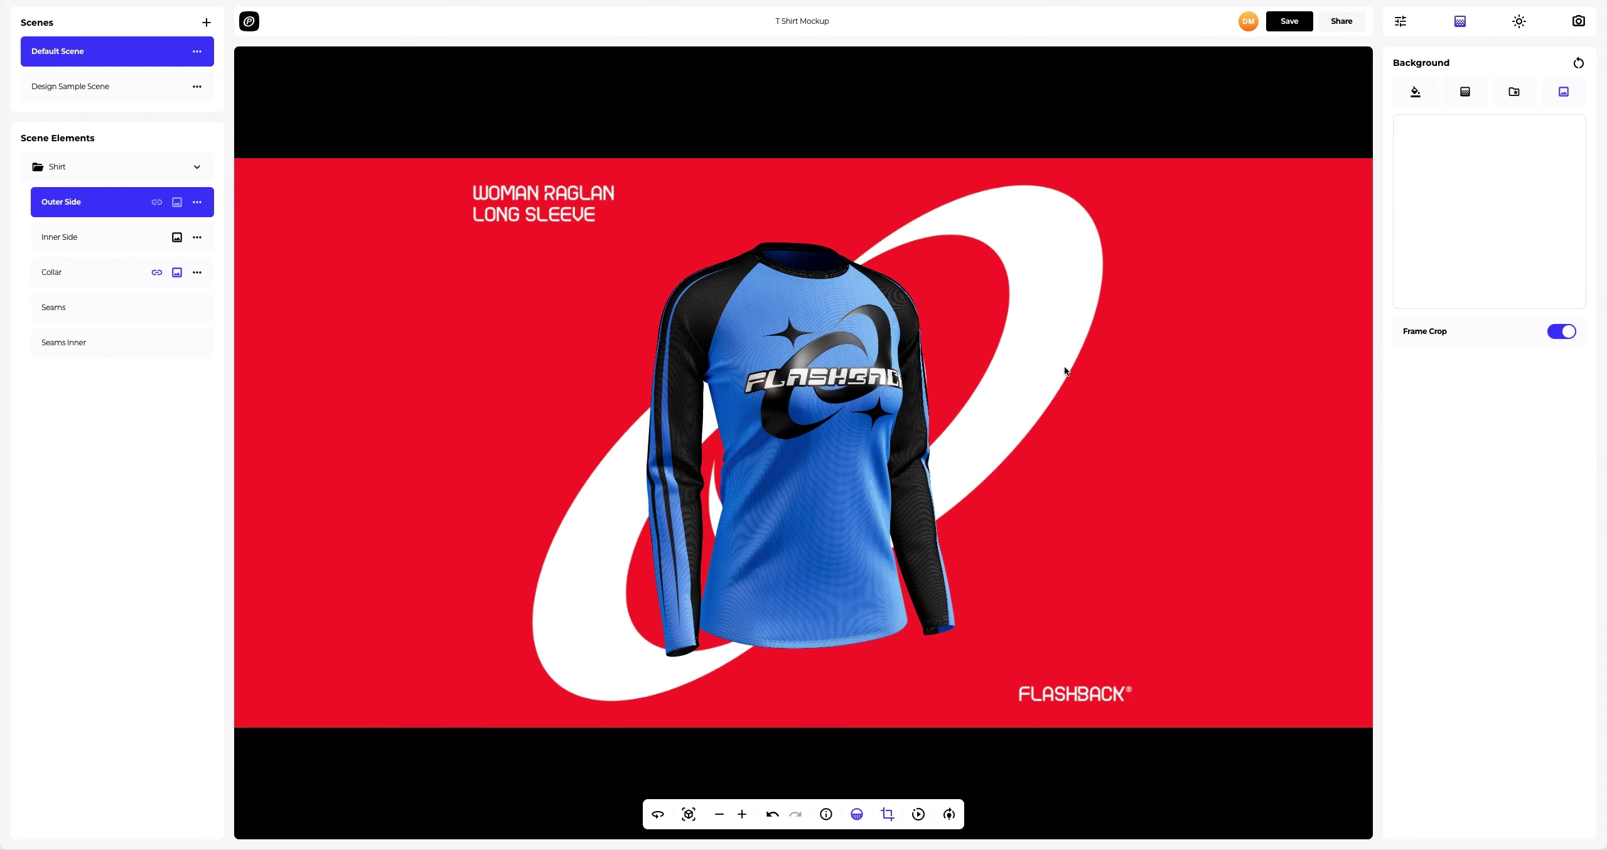
{"action": "left_click", "coordinate": [1561, 332]}
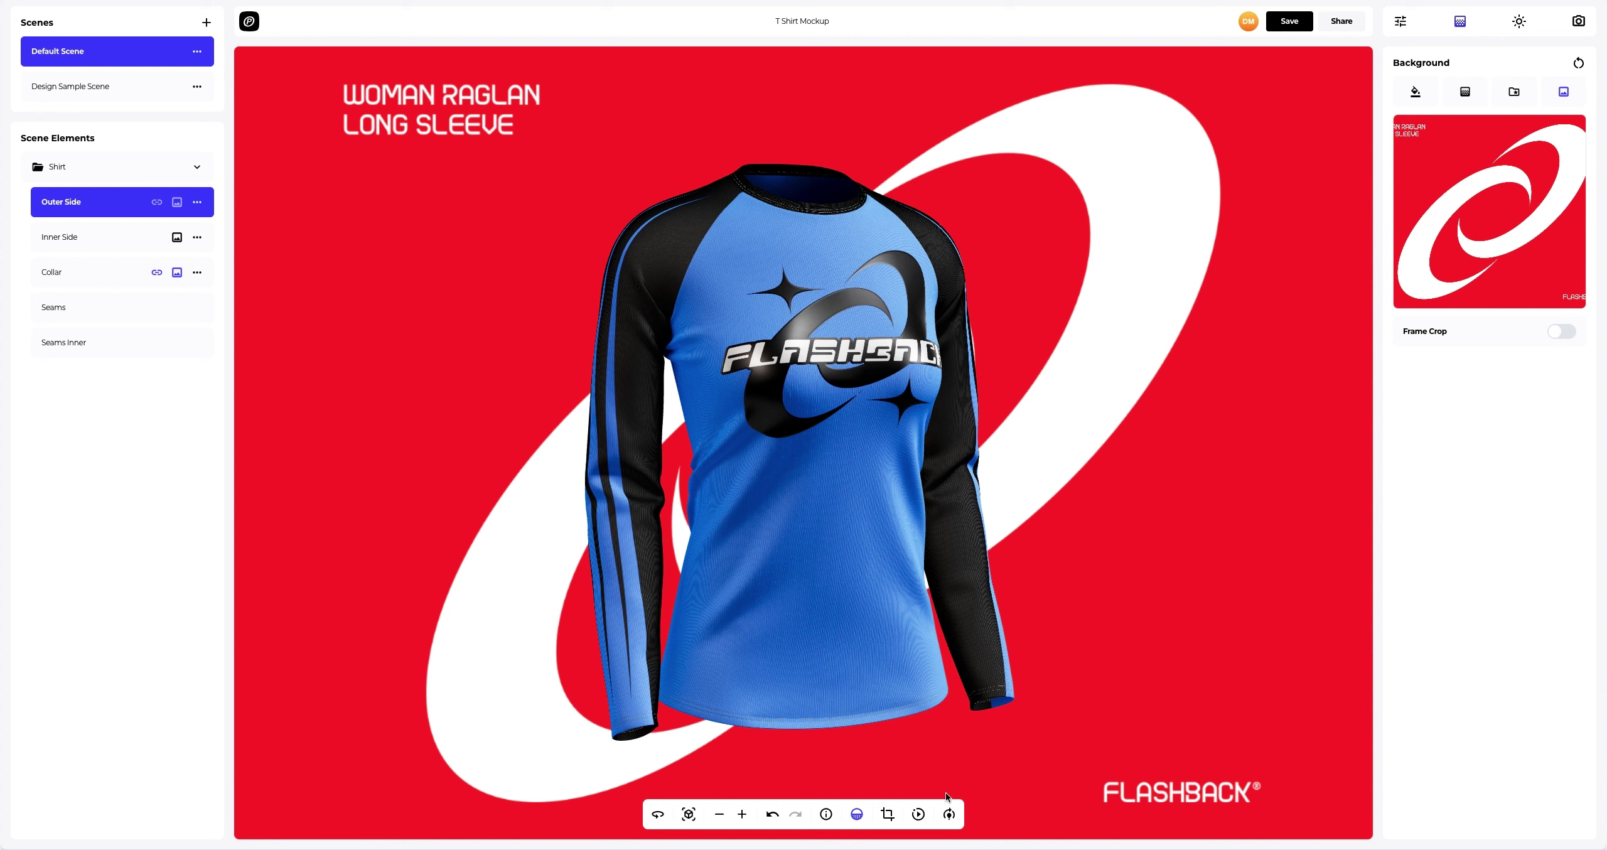
Try rotating the scene lighting, which darkens the shirt, then switch lighting rotation off again
{"action": "left_click", "coordinate": [950, 814]}
{"action": "left_click_drag", "start_coordinate": [955, 776], "coordinate": [975, 776]}
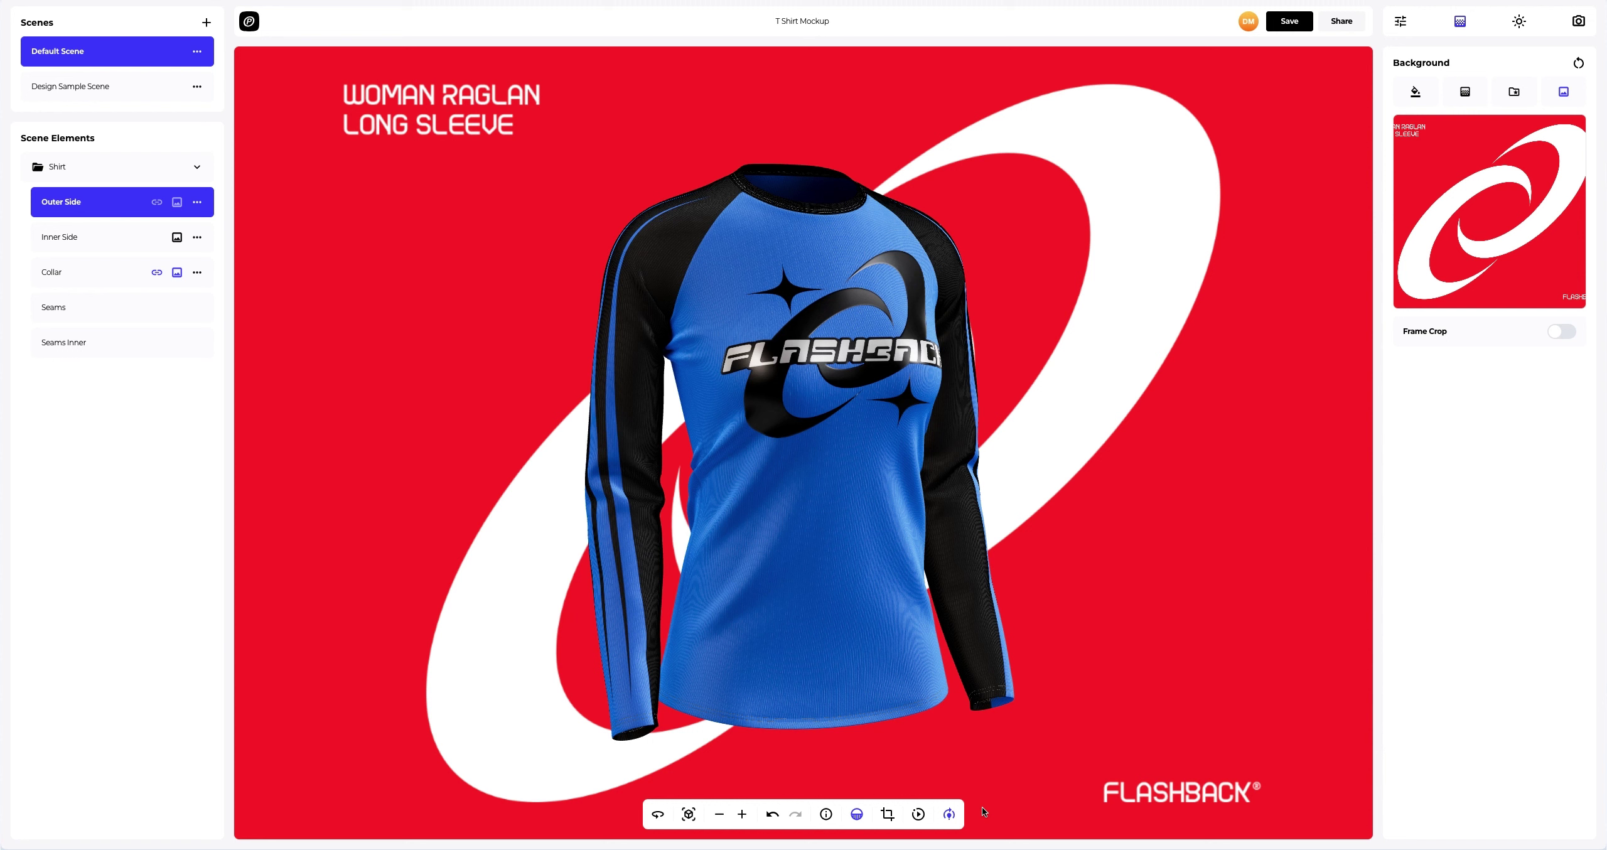
{"action": "left_click", "coordinate": [949, 815]}
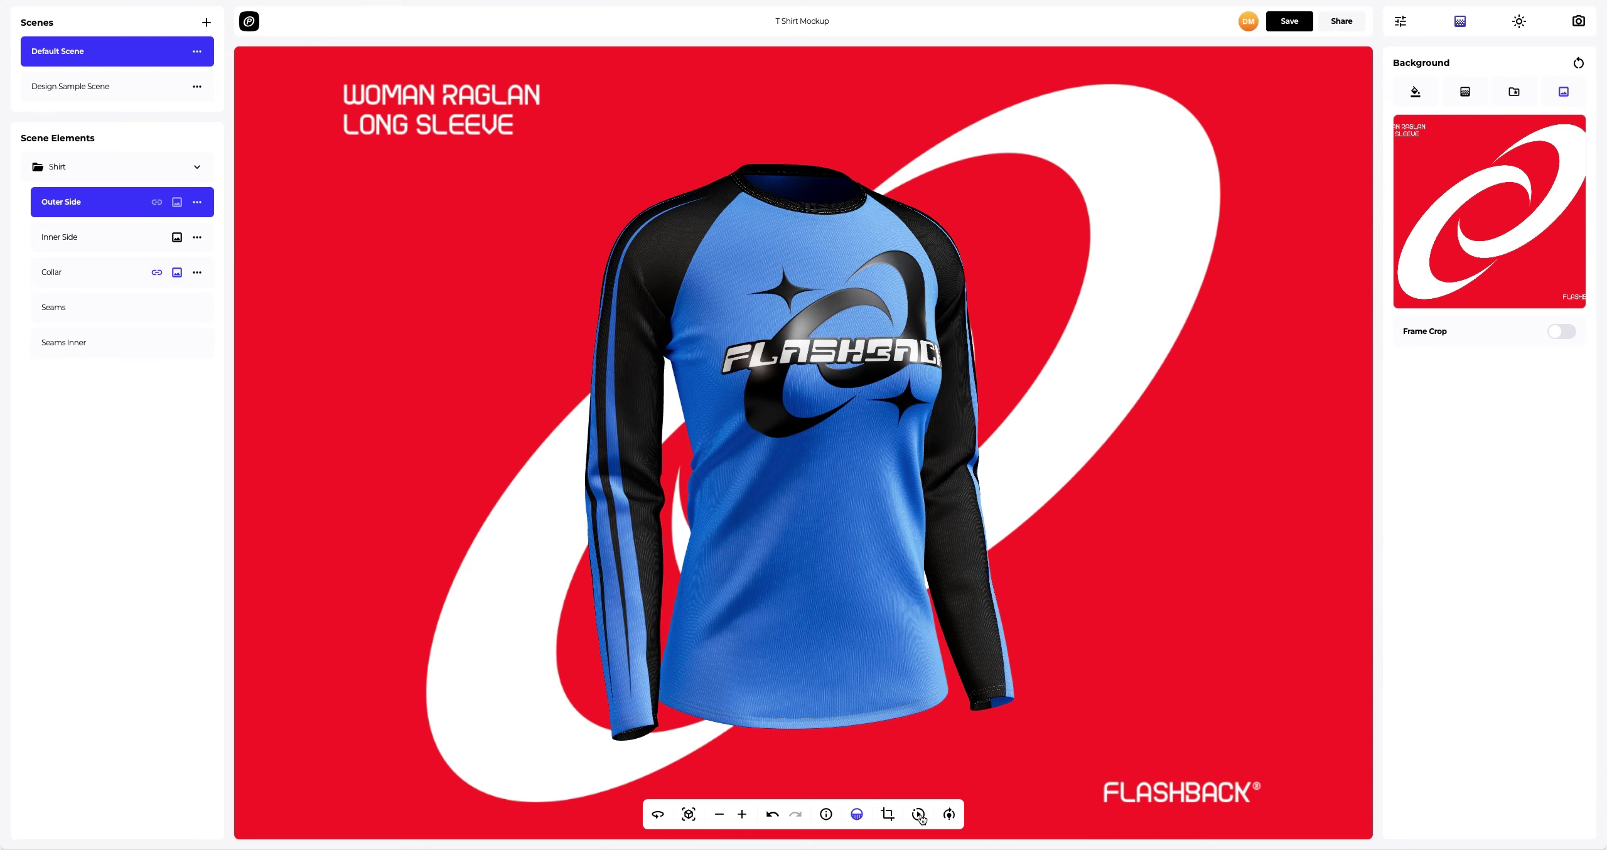
Run the auto-rotate turntable spin on the shirt, stop it, and save the T Shirt Mockup
{"action": "left_click", "coordinate": [919, 814]}
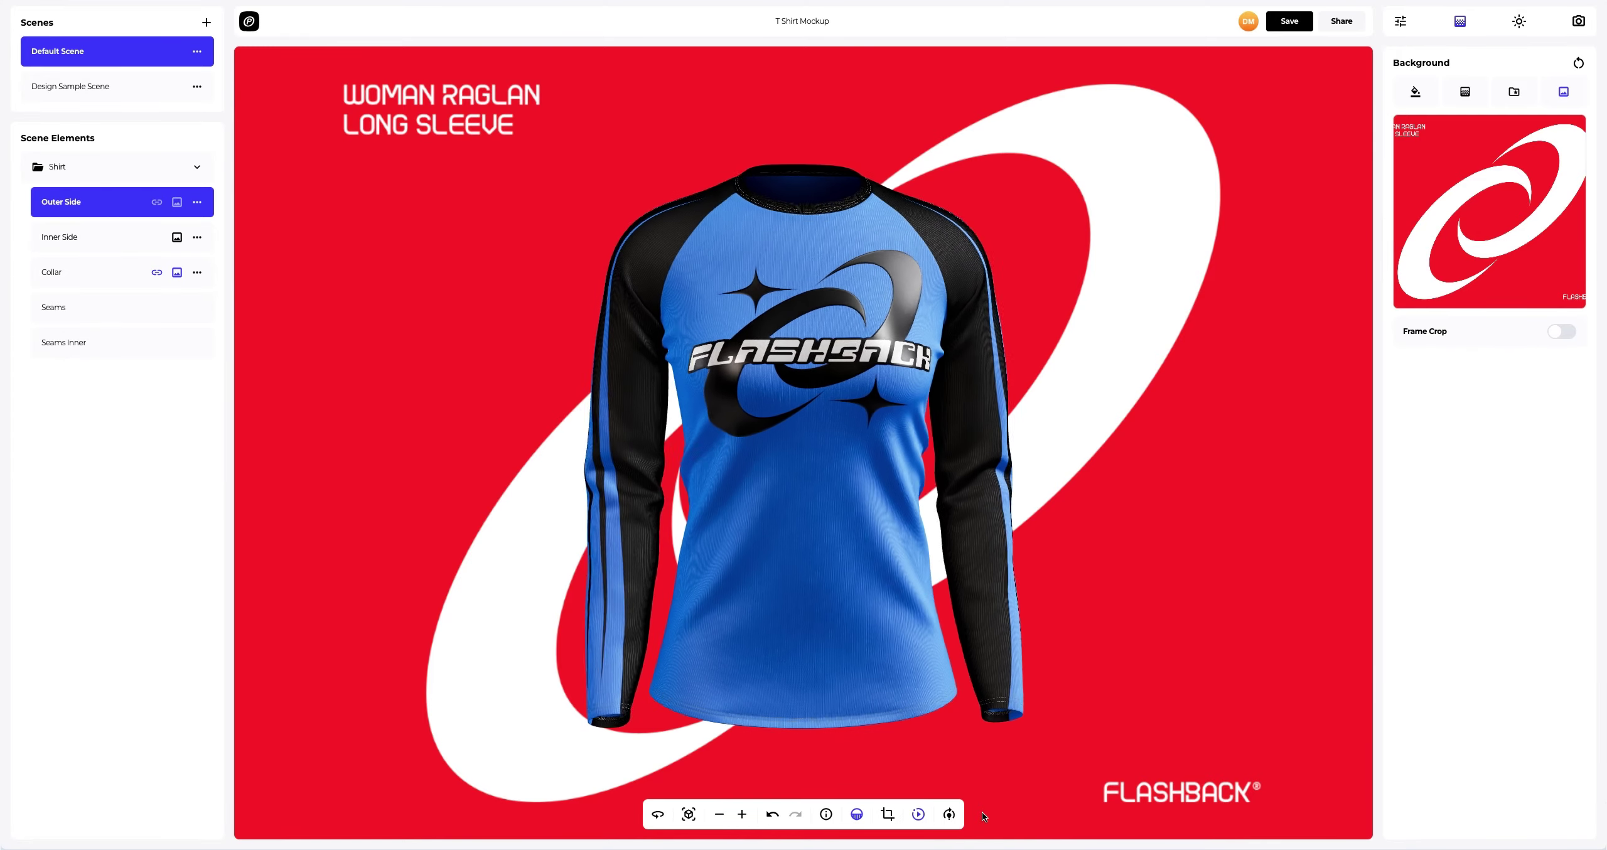
{"action": "left_click", "coordinate": [918, 814]}
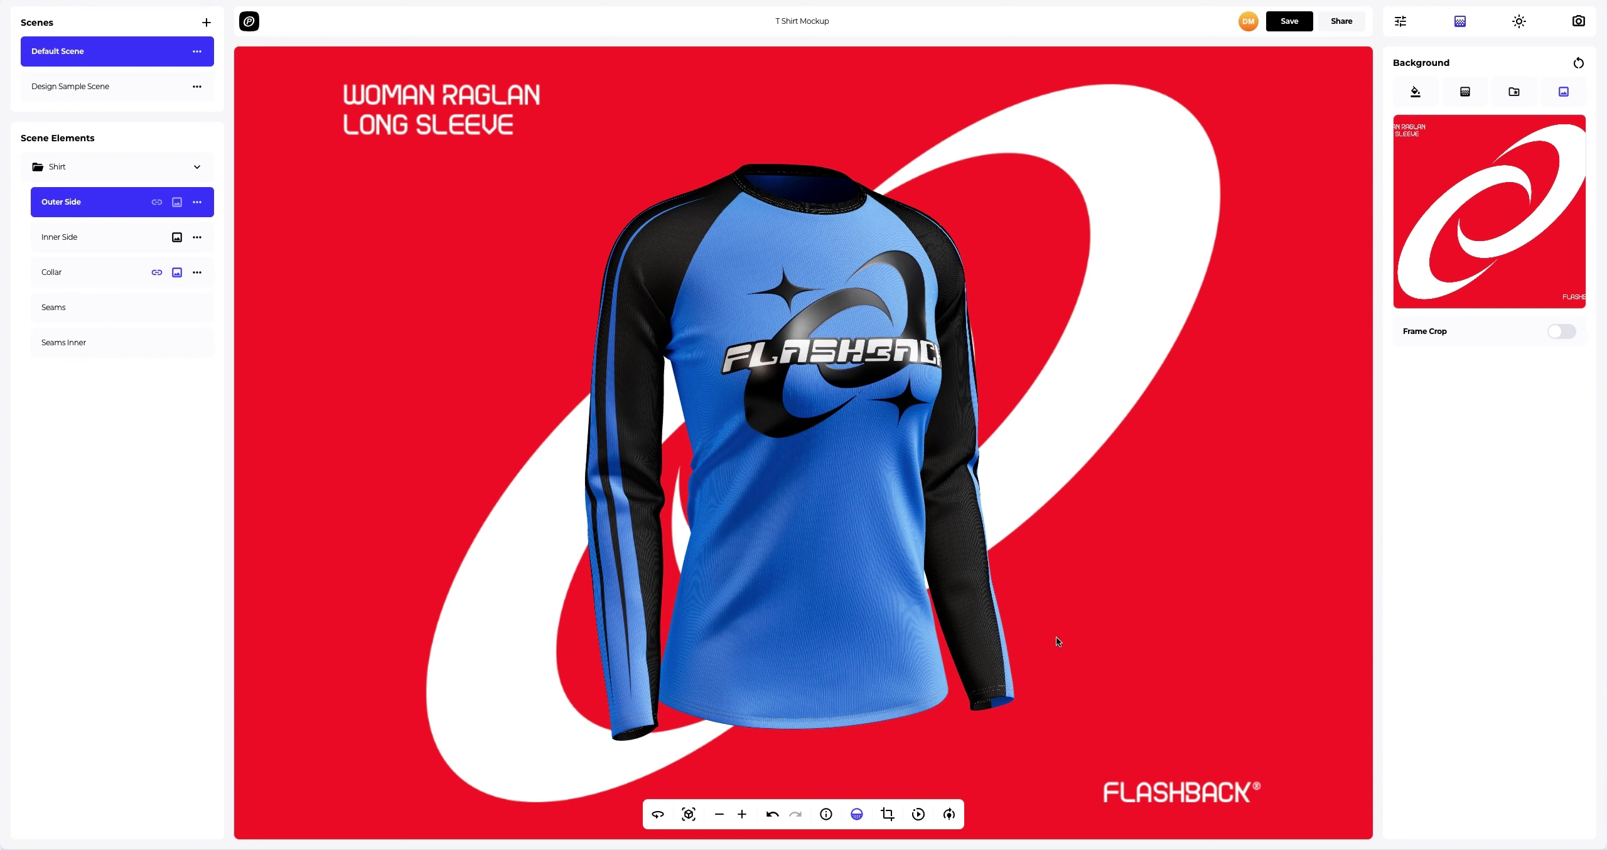
{"action": "left_click", "coordinate": [1290, 22]}
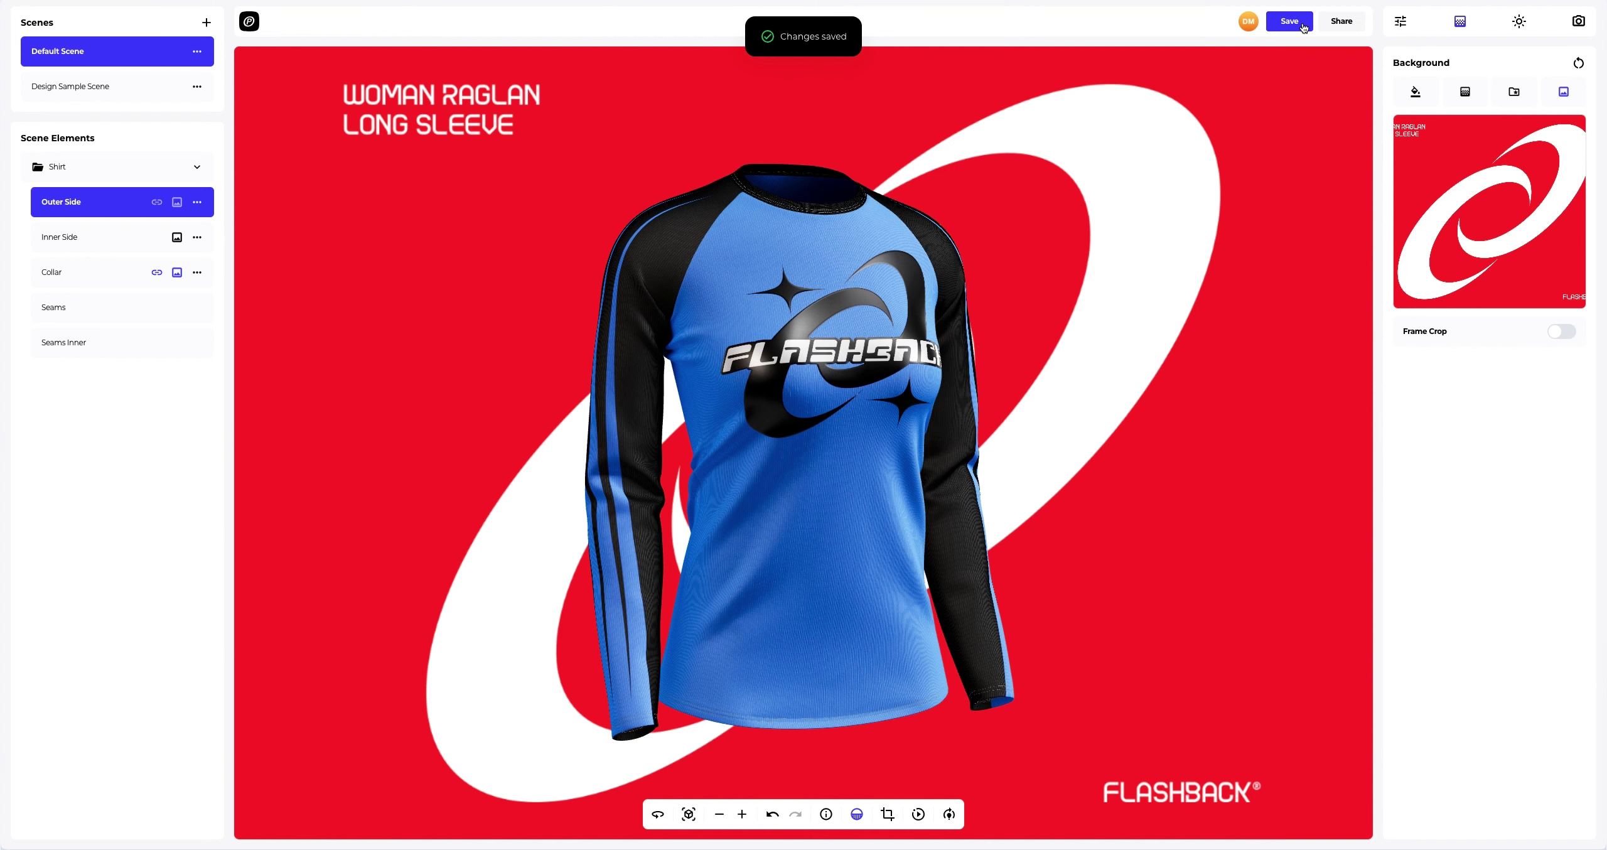
From the presentation preview, enable public access in Share Projects to get a view link and embed code
{"action": "left_click", "coordinate": [1340, 23]}
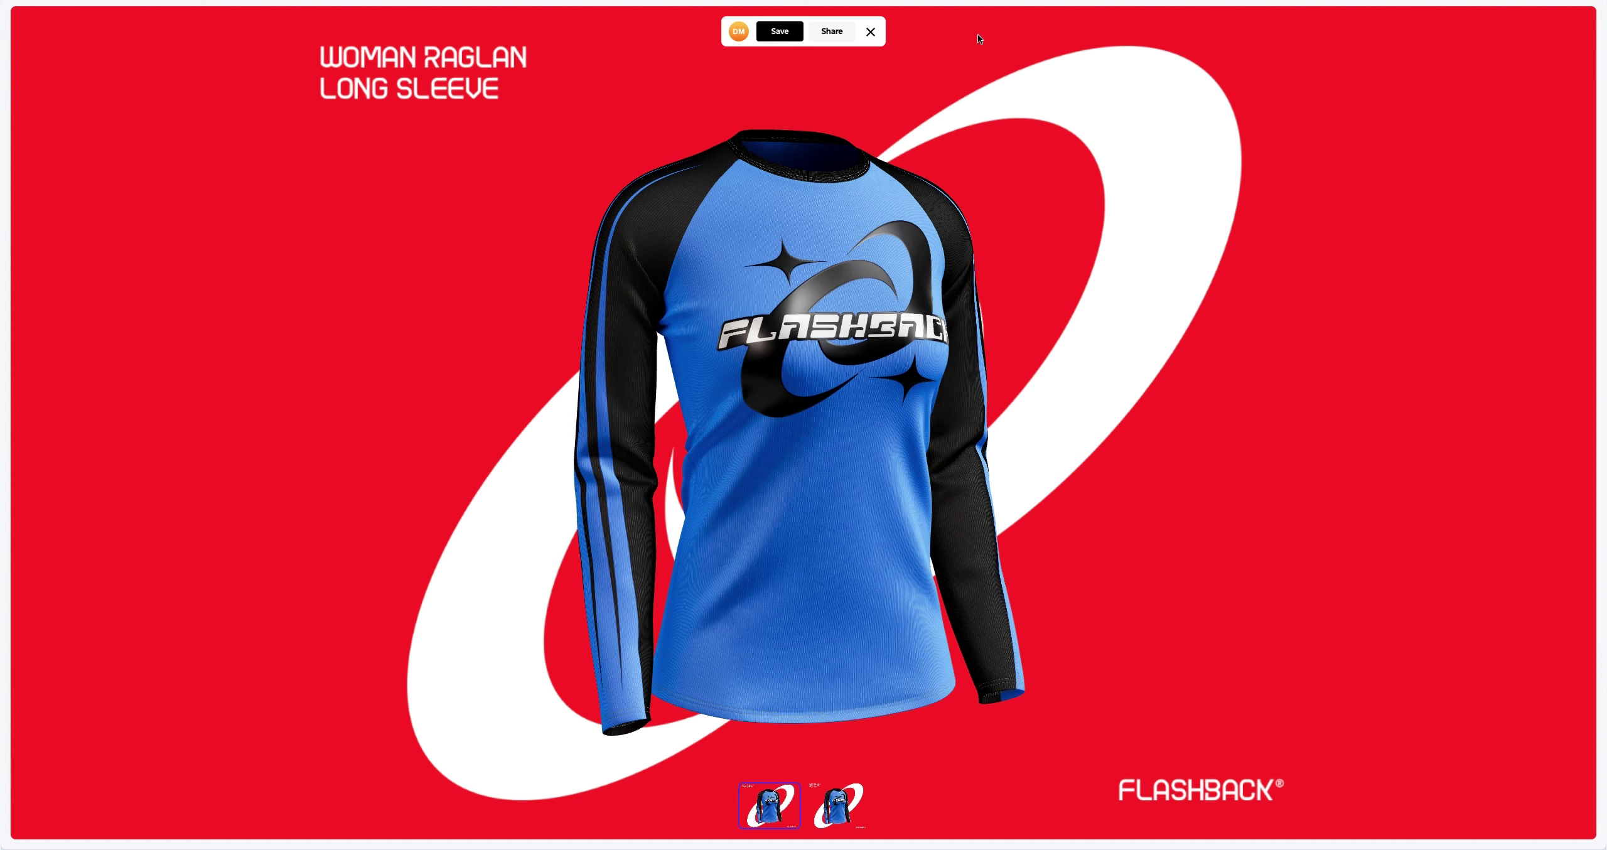
{"action": "left_click", "coordinate": [847, 36]}
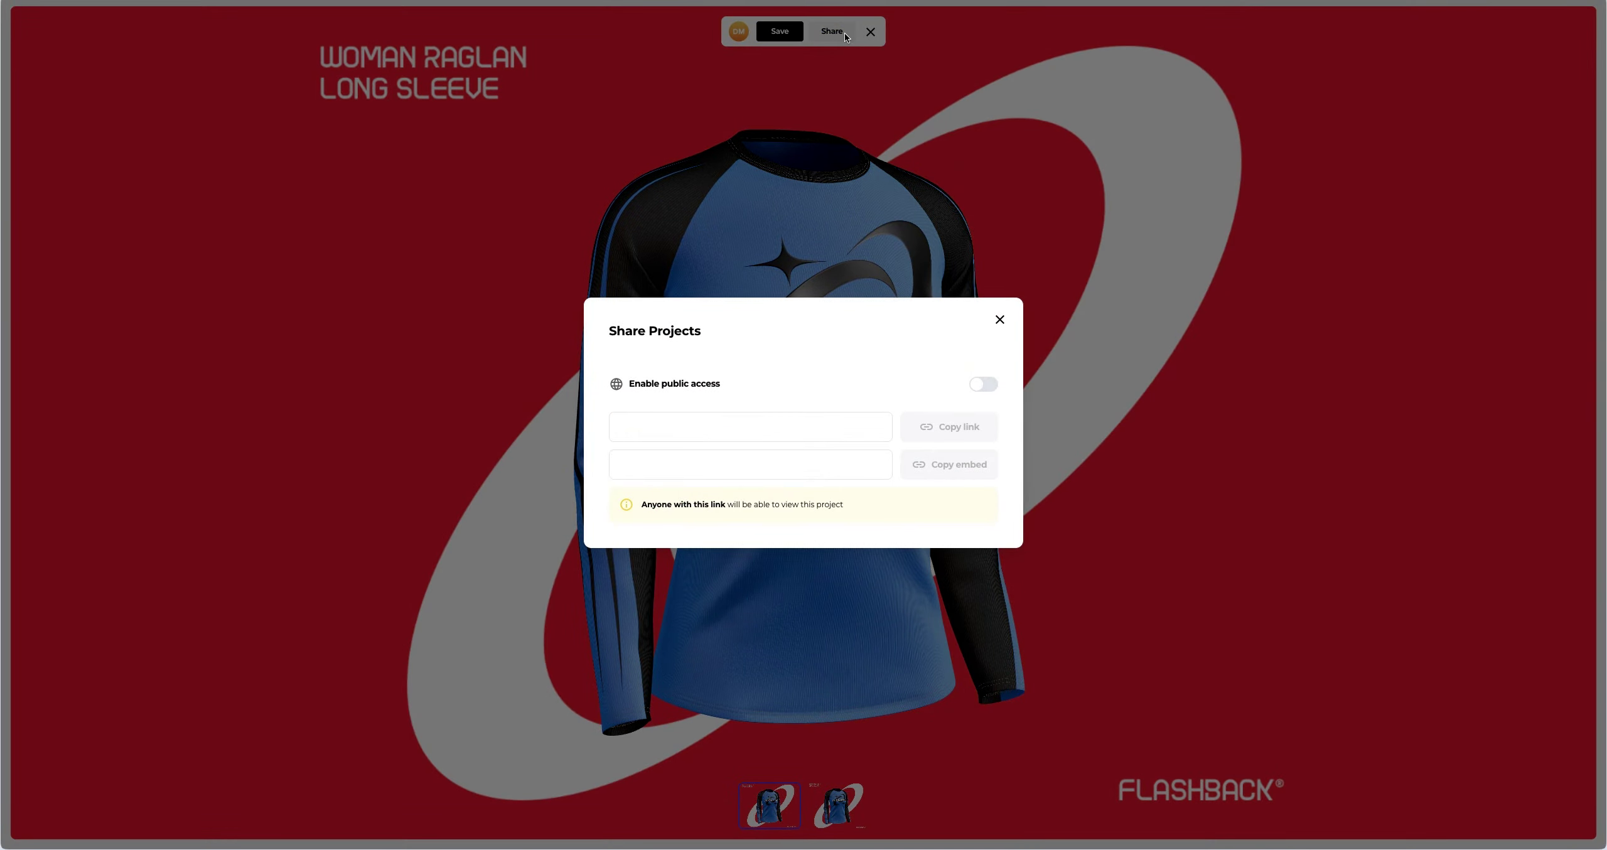
{"action": "left_click", "coordinate": [978, 385]}
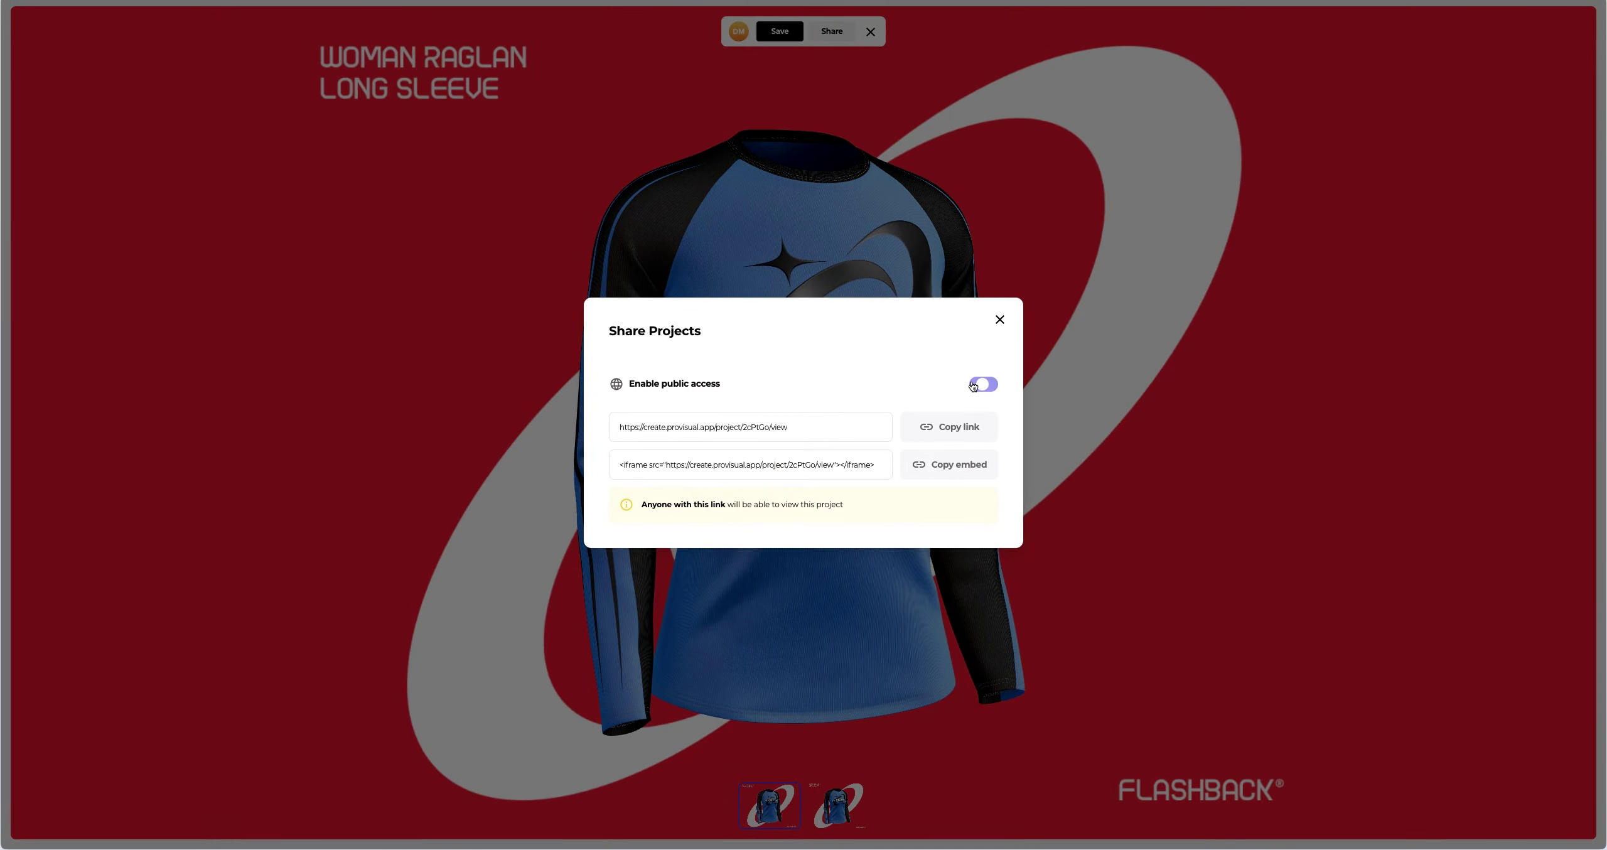